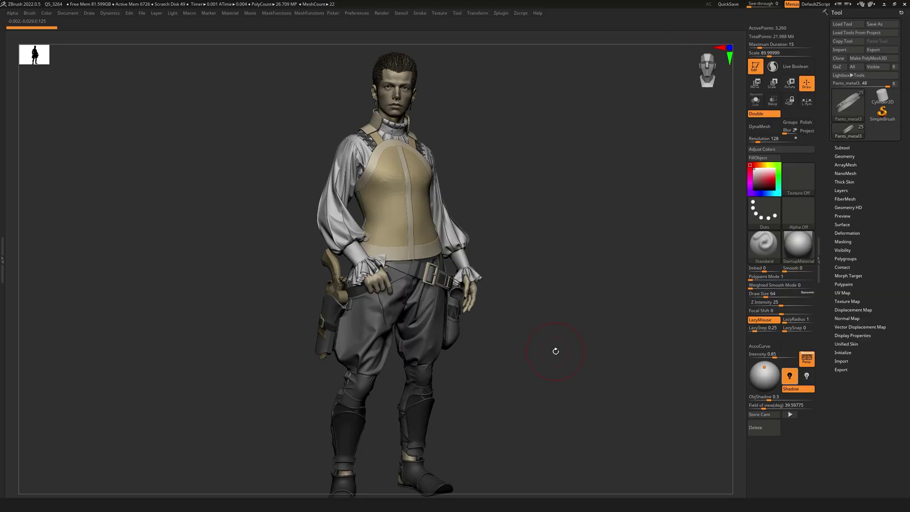
- Examine the character's head, shirt and shoulder lacing from several angles and at different timeline frames
drag(525, 378, 543, 299)
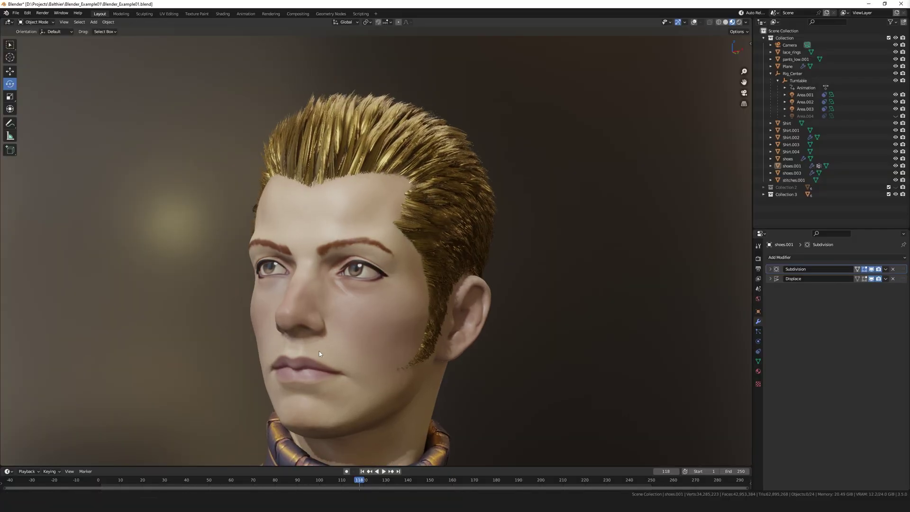
middle_drag(319, 351, 391, 375)
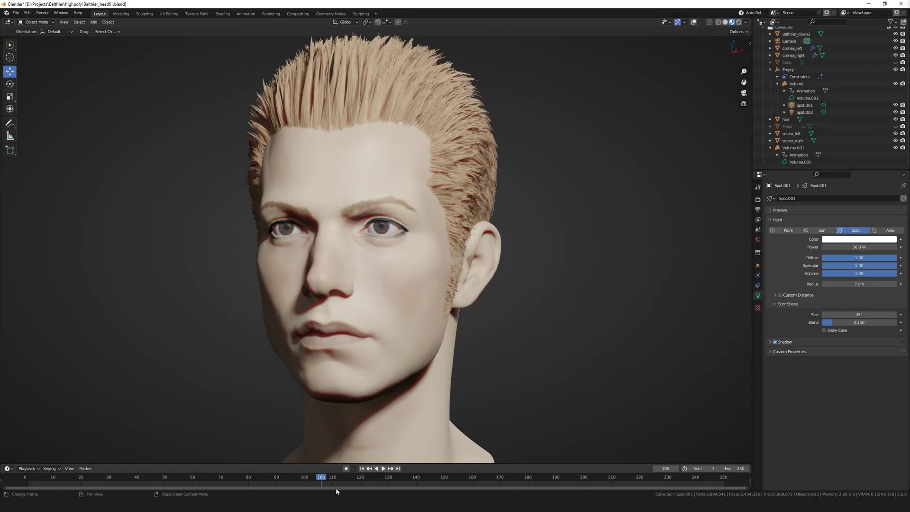
drag(326, 490, 555, 490)
key(space)
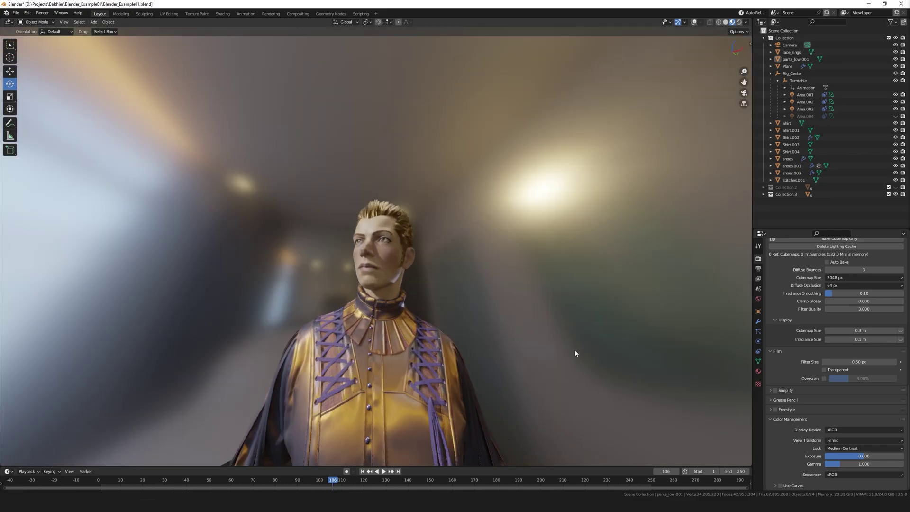
middle_drag(574, 349, 558, 264)
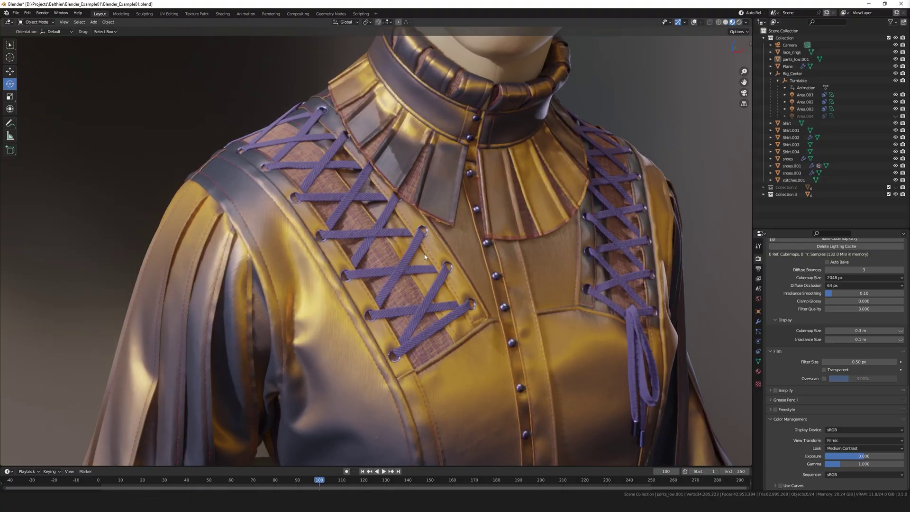
scroll(424, 253, up, 5)
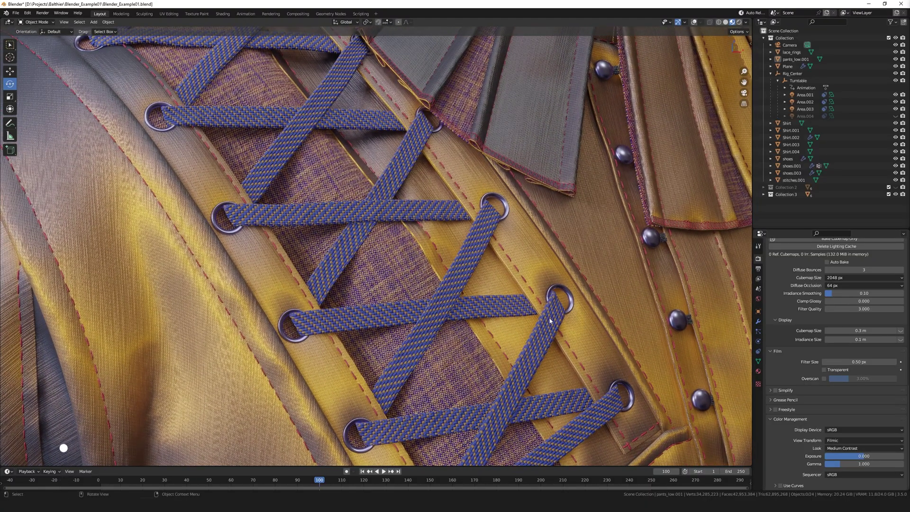
middle_drag(541, 318, 453, 361)
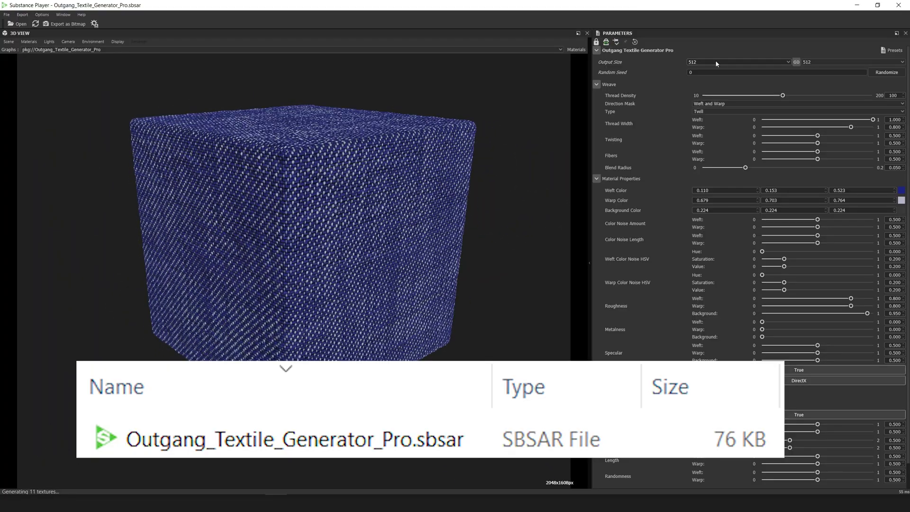
- In Substance Player, set the textile's output size to 1024 and lower its thread density
key(Escape)
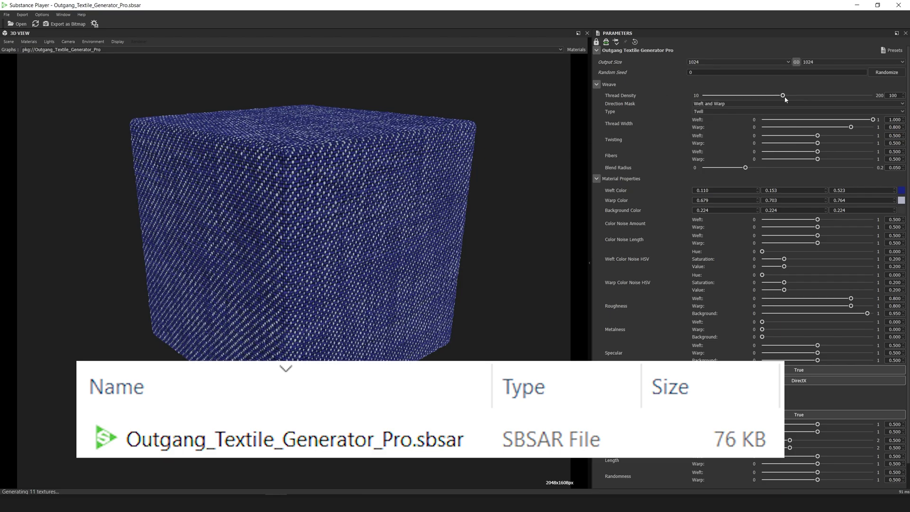
drag(773, 99, 712, 105)
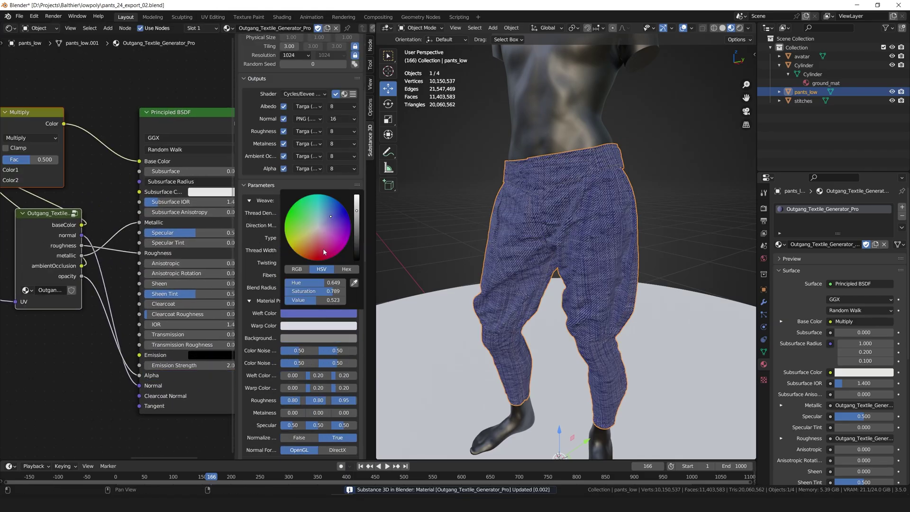
- Switch to Blender and change the weft color of the Outgang_Textile_Generator_Pro material on the pants
drag(322, 248, 326, 213)
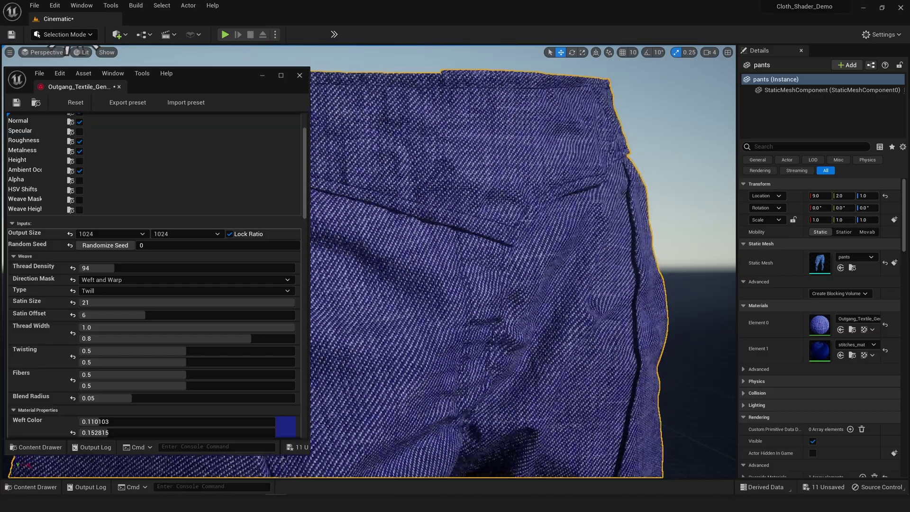
scroll(156, 284, down, 2)
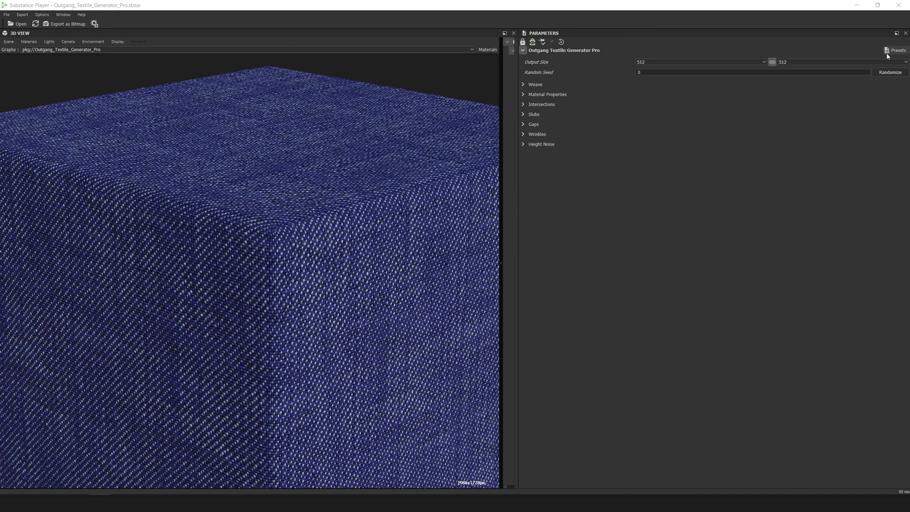
- In Substance Player, apply the Linen preset and set the thread density to 40
click(895, 49)
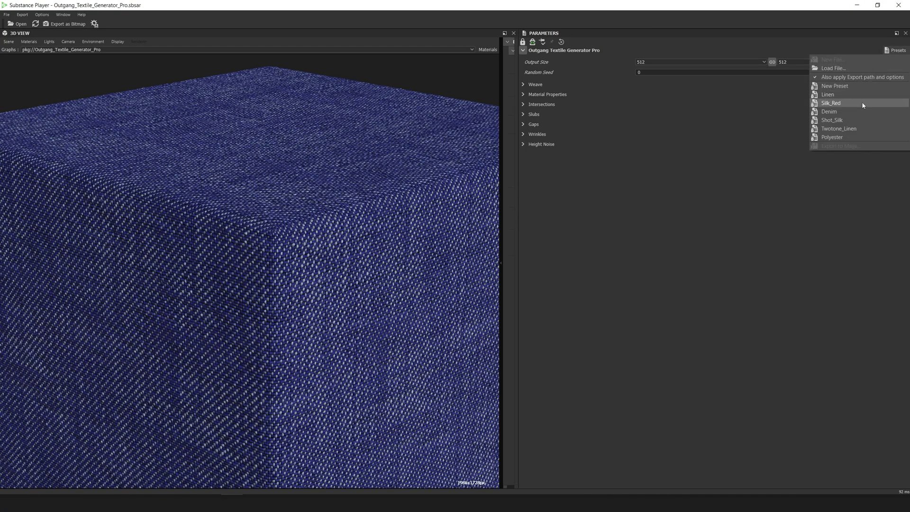
click(839, 104)
drag(715, 95, 665, 96)
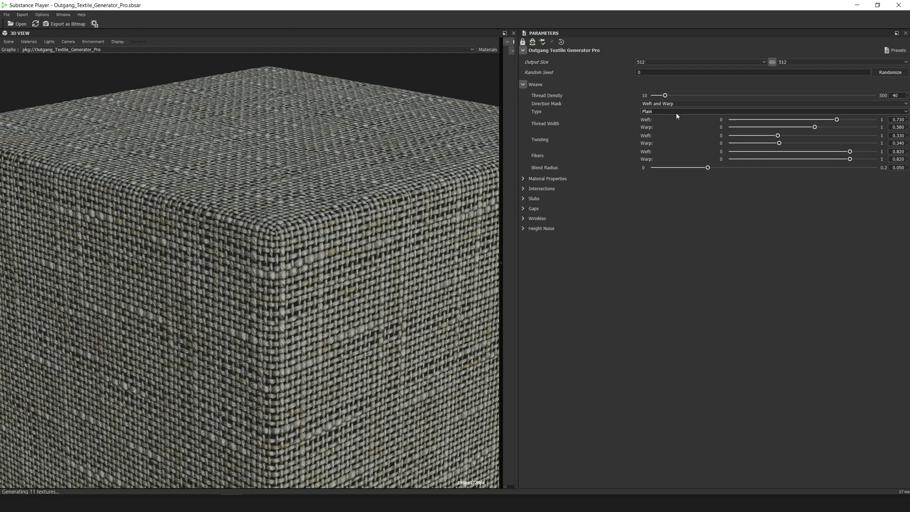
- Change the weave type to Twill and the output size to 2048
click(676, 112)
click(664, 123)
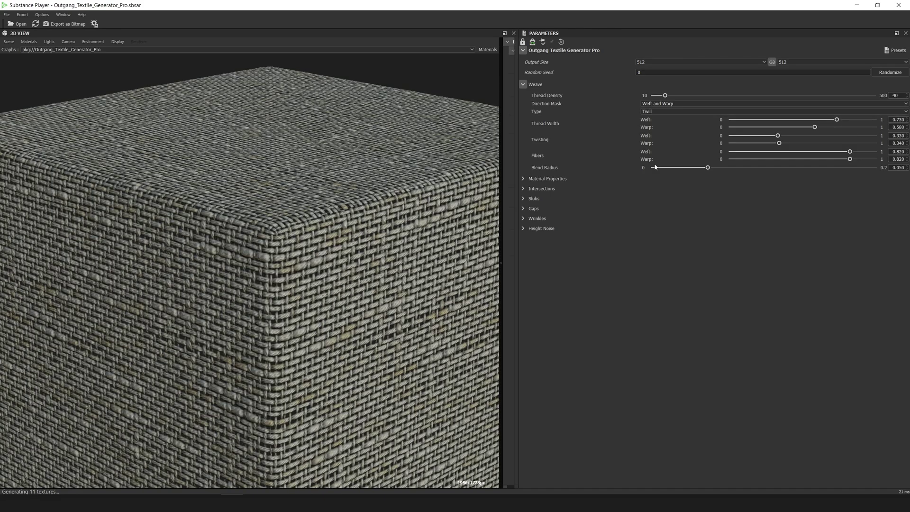
click(660, 129)
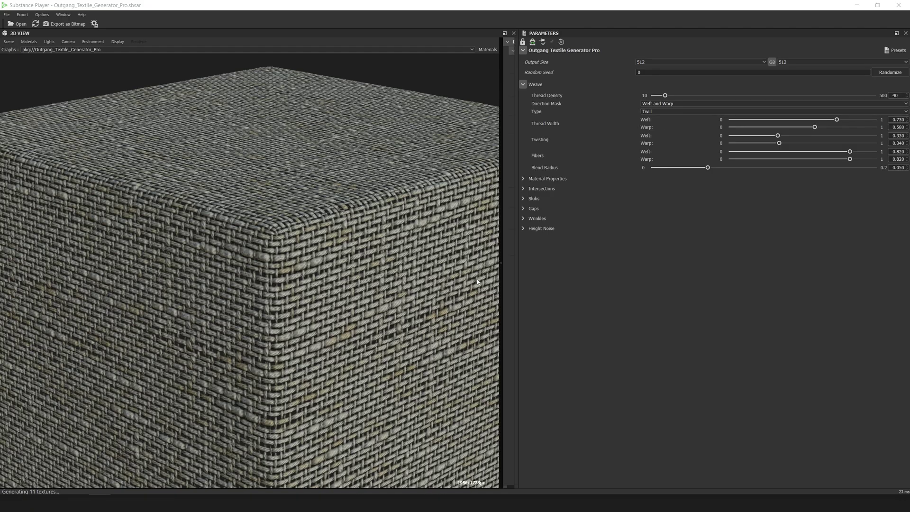
click(701, 62)
click(667, 113)
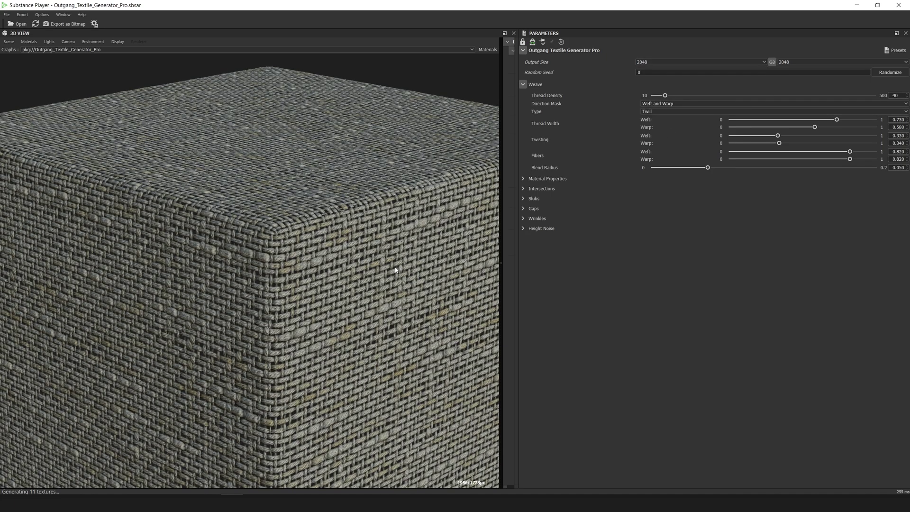
- Set the weft color to gold (0.733, 0.559, 0.087) and the warp color to blue #0d2398
click(524, 179)
click(903, 191)
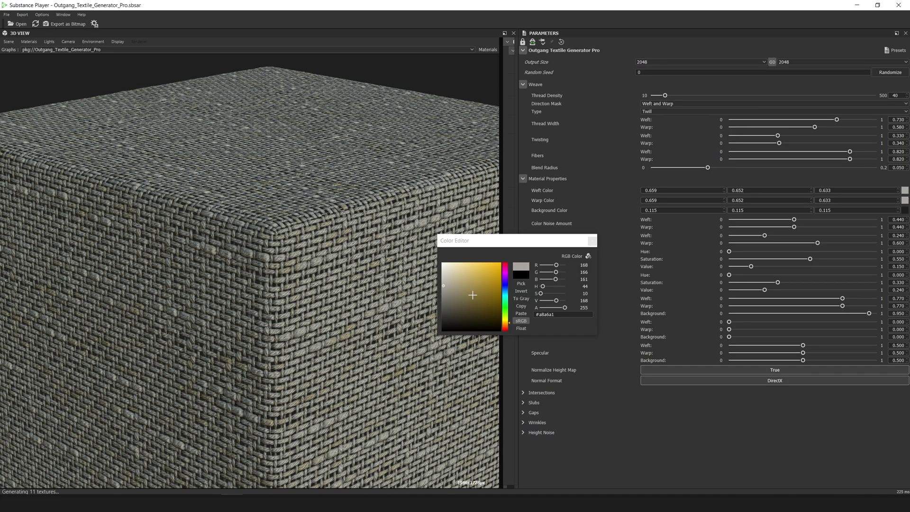
click(492, 280)
click(592, 240)
click(903, 200)
click(434, 249)
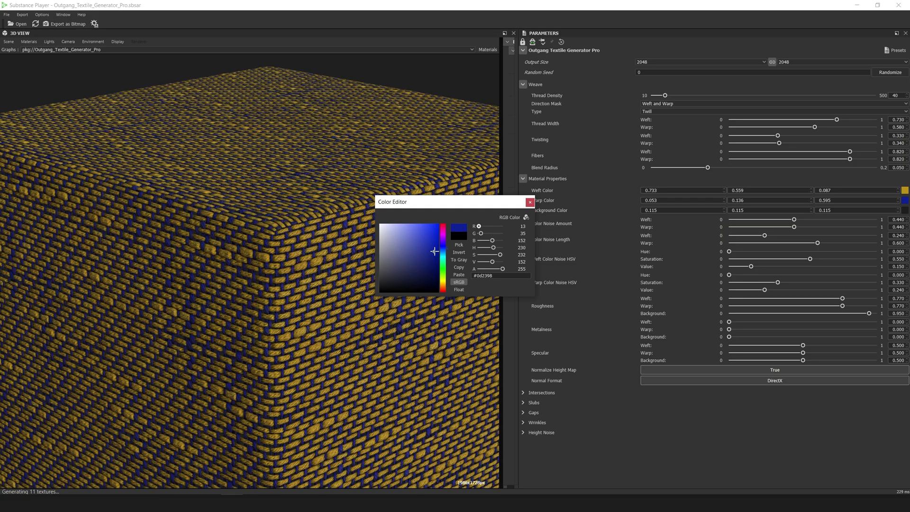
- Finish the color edit and reduce the weft thread width of the gold and blue weave
click(637, 241)
drag(829, 122, 773, 122)
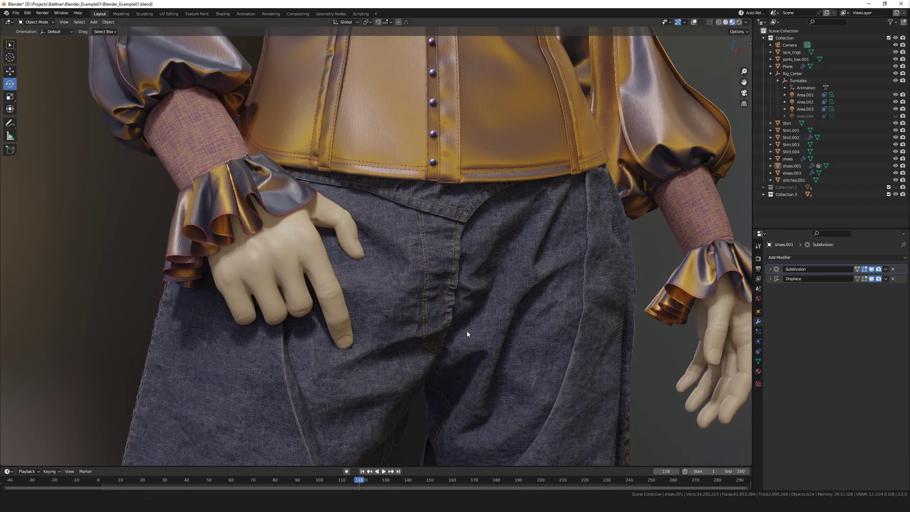
- In Unreal Engine, raise the bloom intensity of the PostProcessVolume for the red sparkling fabric close-up
ctrl+middle_drag(467, 334, 466, 214)
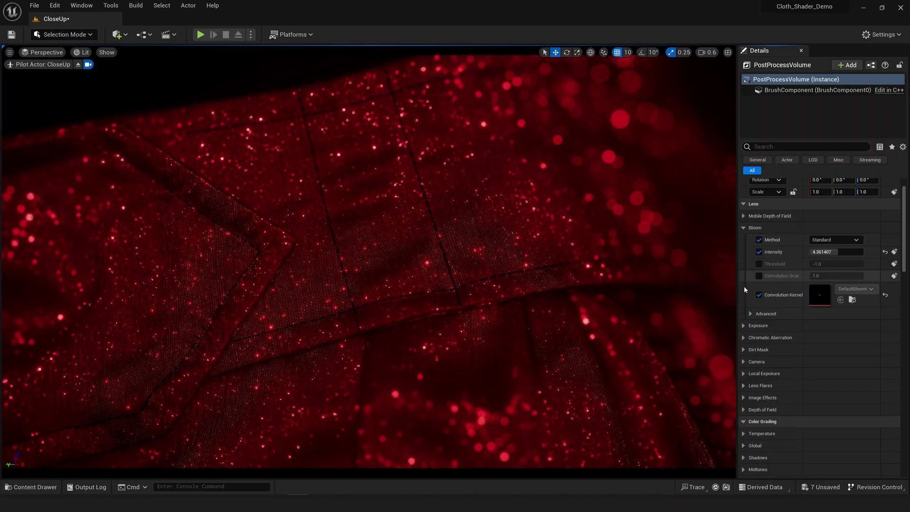
mouse_move(835, 252)
mouse_down()
mouse_move(847, 253)
mouse_move(826, 252)
mouse_move(846, 253)
mouse_up()
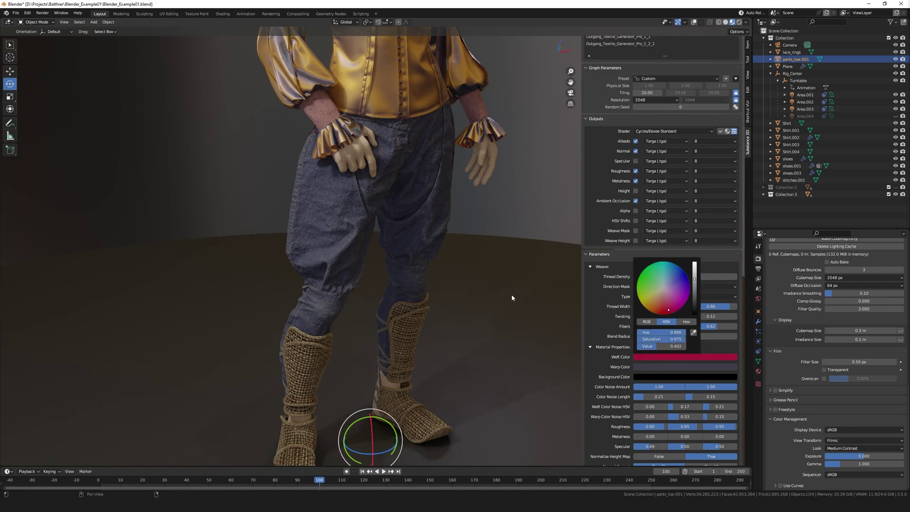
- In Blender, pick new weft colors for the denim pants with the 2048 resolution textile material
click(473, 246)
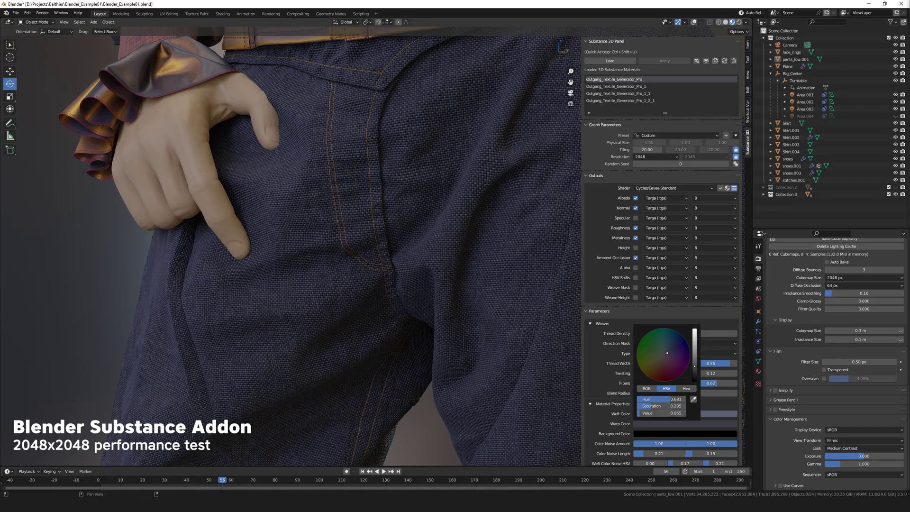
click(652, 365)
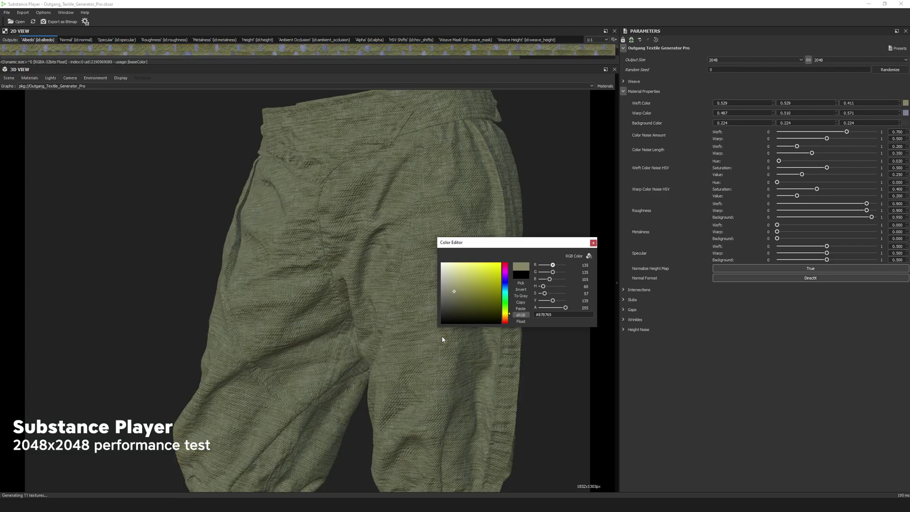
- In Substance Player, change the pants' weft color to yellow-green #abab12 and to a paler tone
click(494, 282)
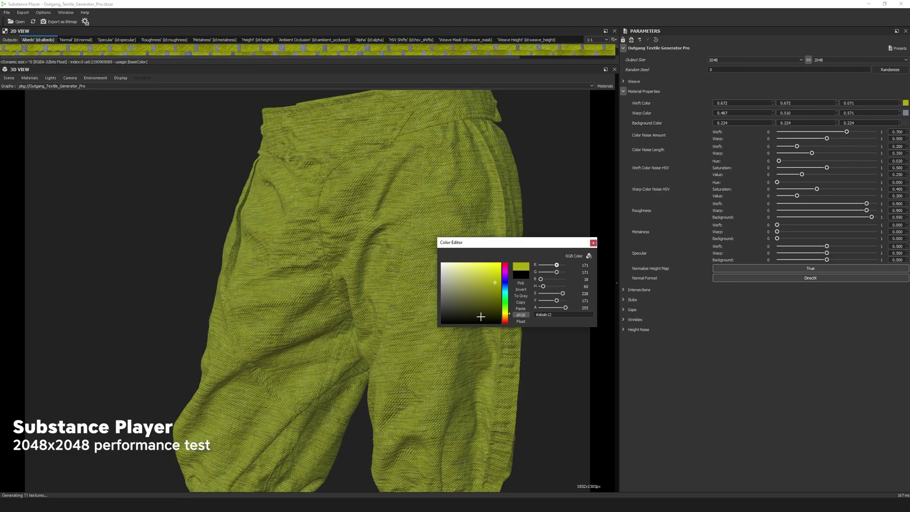
click(458, 273)
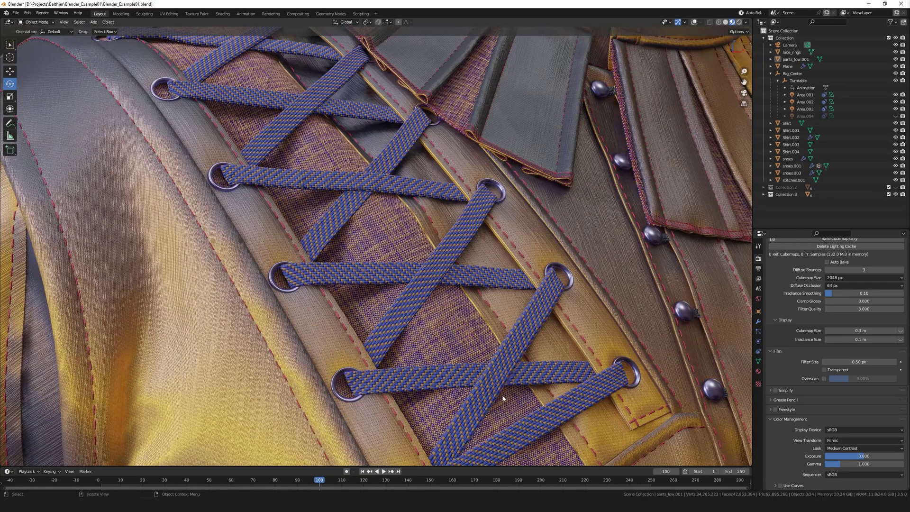
- In Blender, examine the fabric weave and stitching on the shirt's lacing, chest and ruffled cuff up close
middle_drag(503, 384, 380, 304)
ctrl+middle_drag(504, 361, 494, 310)
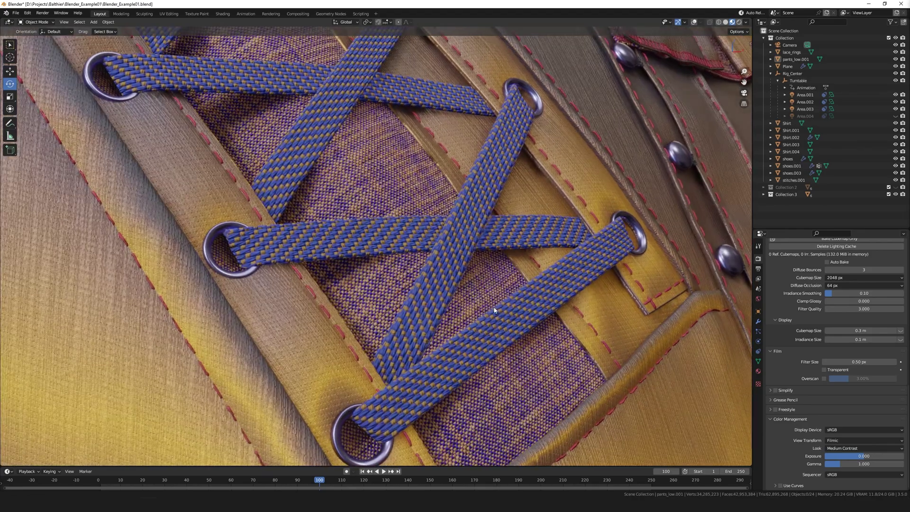
scroll(488, 327, down, 10)
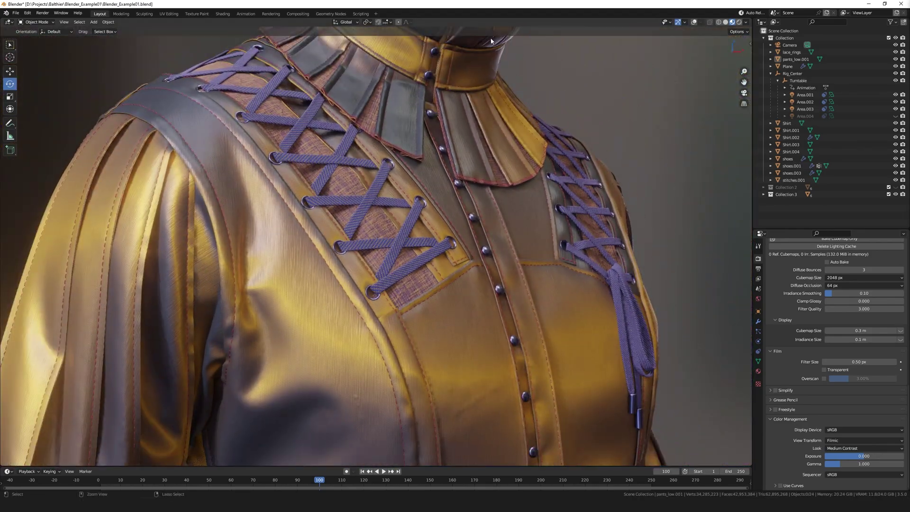
middle_drag(479, 171, 450, 170)
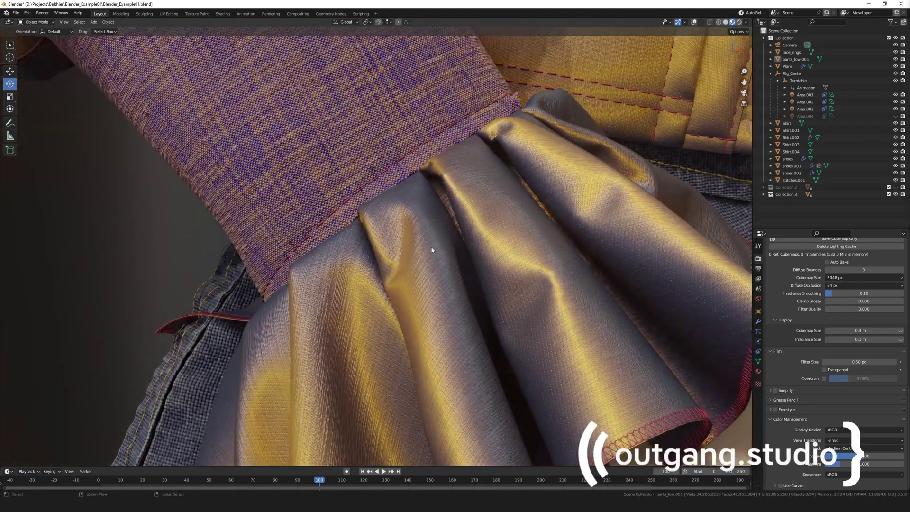
middle_drag(430, 248, 416, 199)
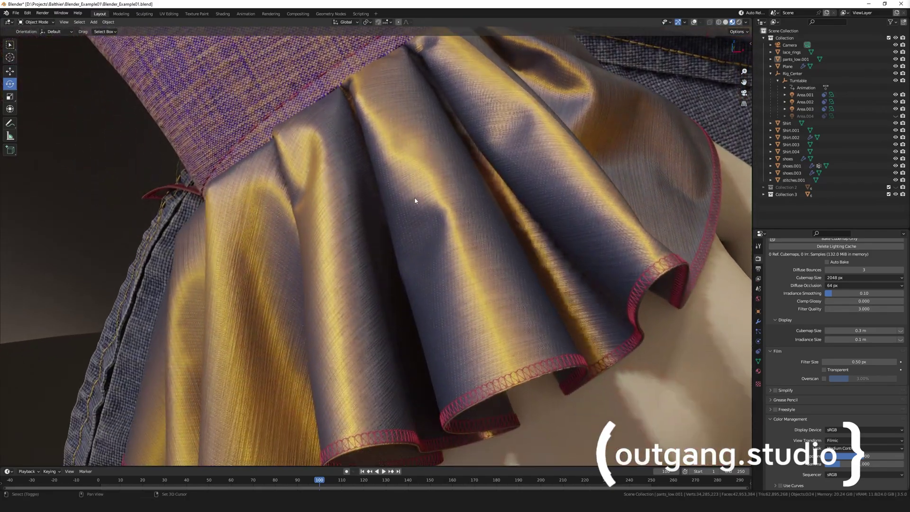
middle_drag(430, 259, 455, 316)
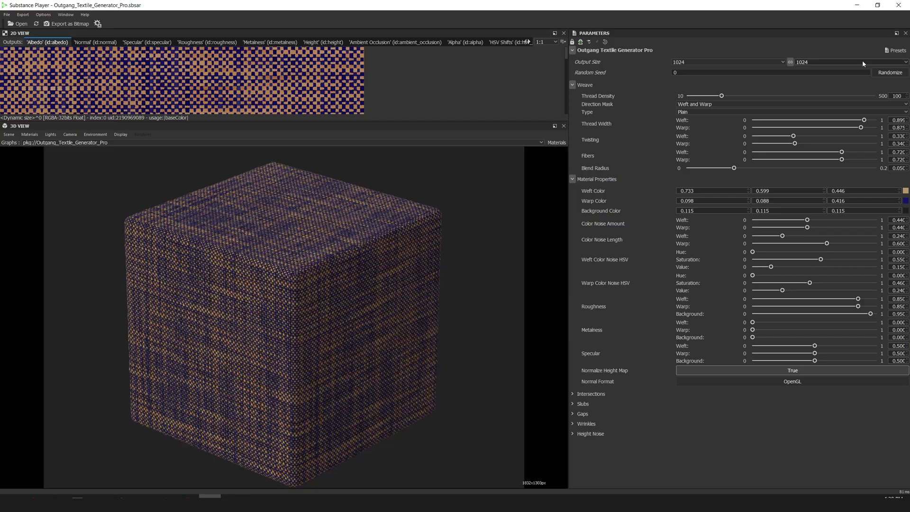
- In Substance Player, apply the shirt_straps preset from Balthier_Presets.sbsprs and open the bitmap export
click(895, 51)
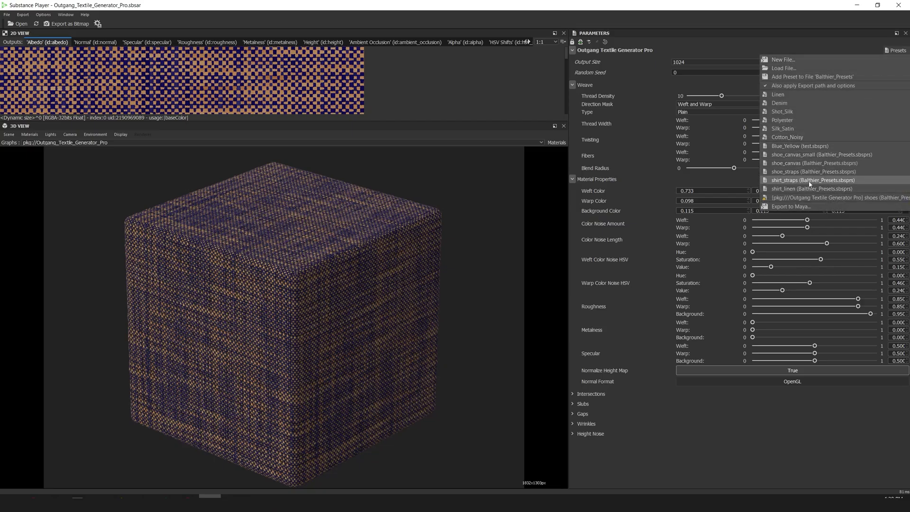
click(790, 182)
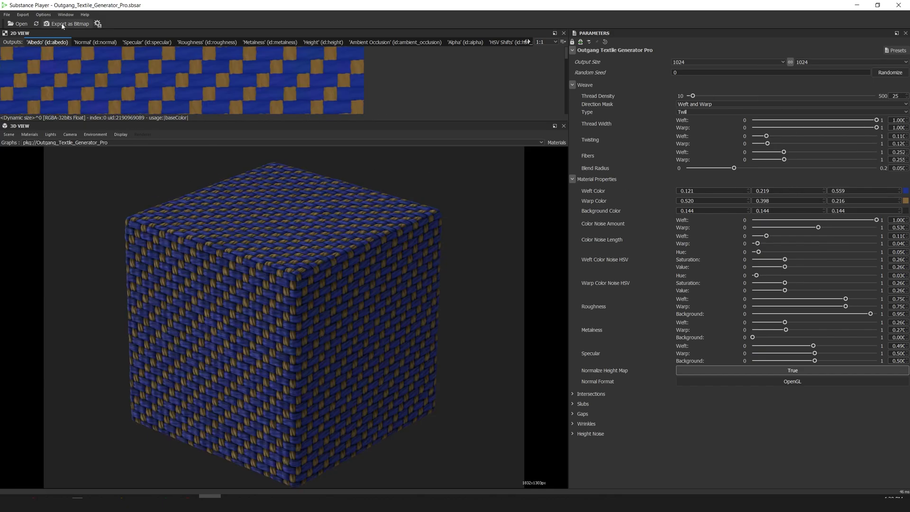
click(63, 24)
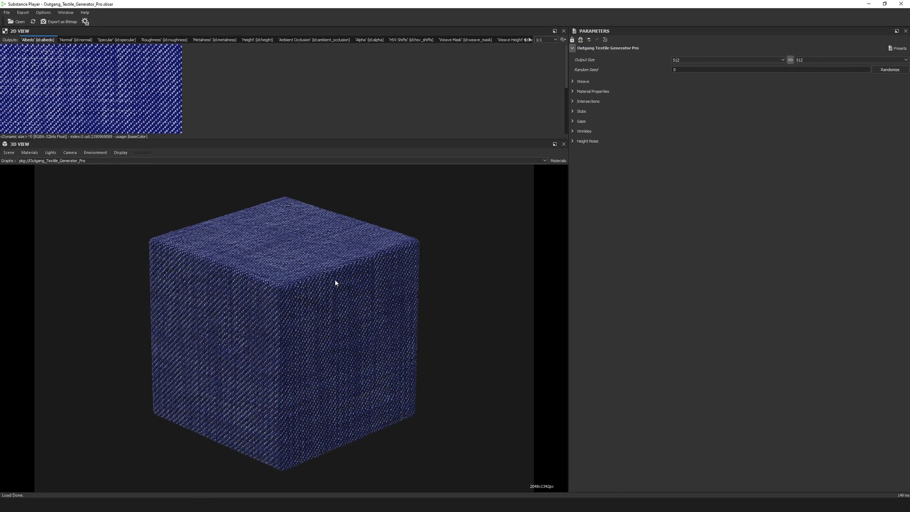
- Inspect the denim cube from another angle and enlarge the 2D view to fit the whole albedo texture
drag(335, 283, 352, 245)
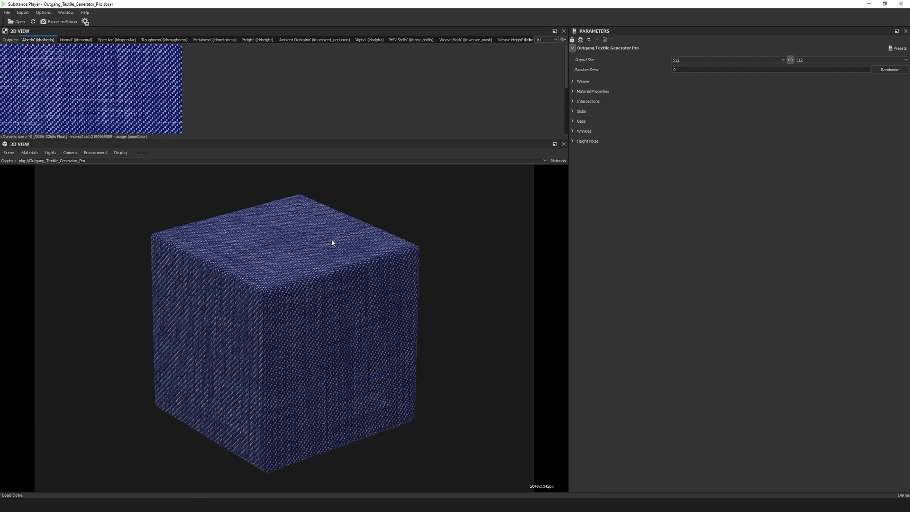
mouse_move(244, 272)
mouse_down()
mouse_move(229, 292)
mouse_move(243, 289)
mouse_move(244, 275)
mouse_up()
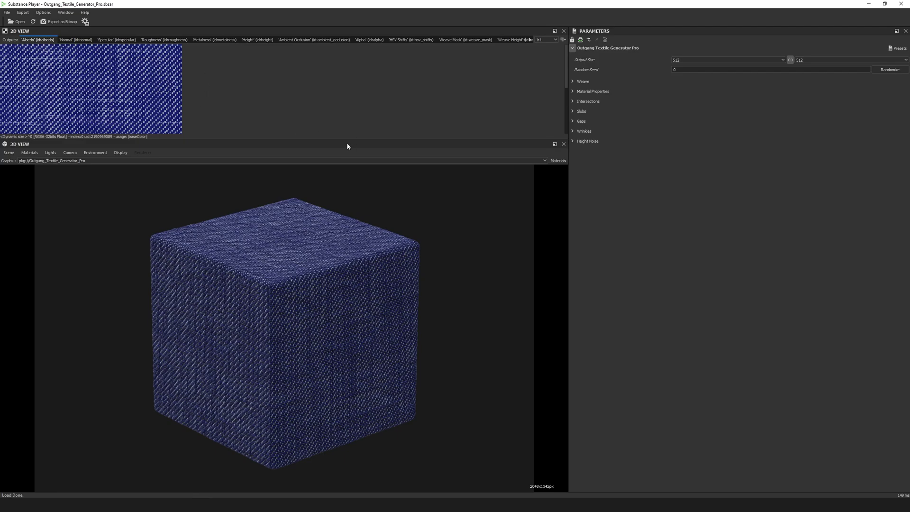
drag(347, 139, 357, 241)
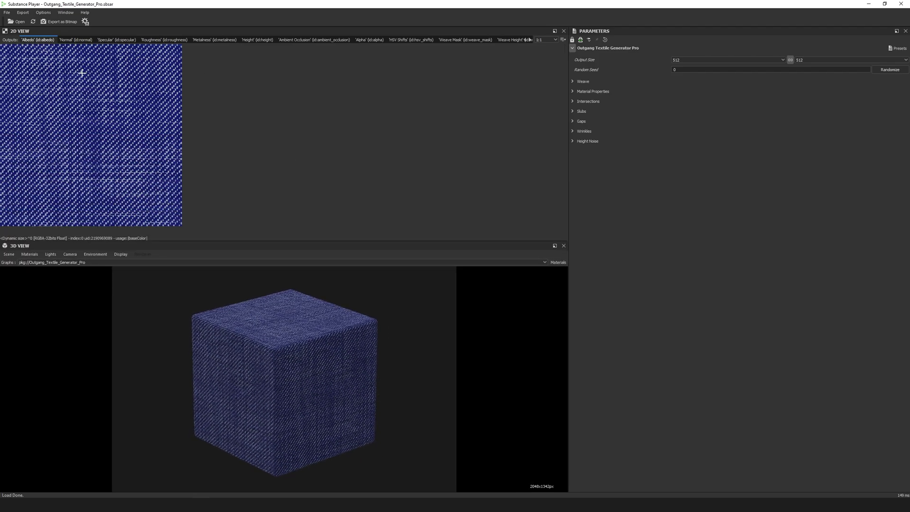
- Look through the normal, specular, roughness and metalness outputs in the 2D view and return to the albedo output
click(74, 40)
click(117, 40)
click(163, 40)
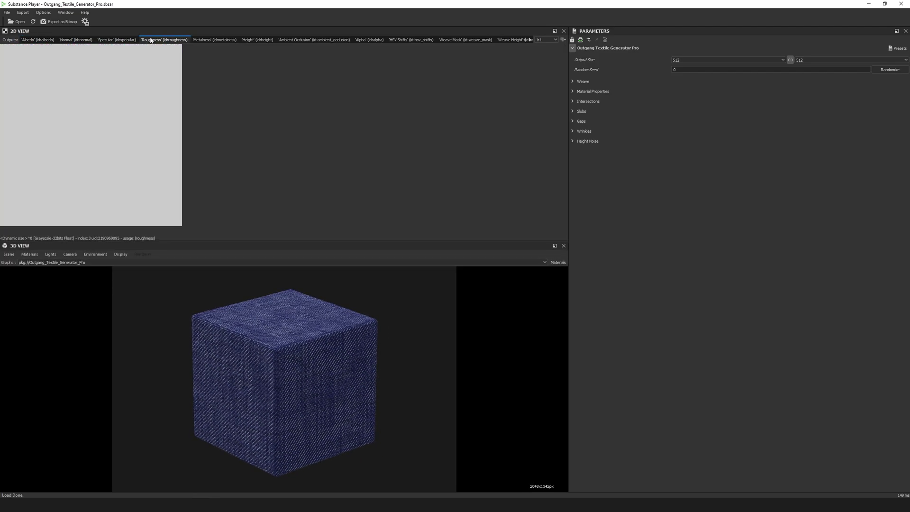
click(202, 39)
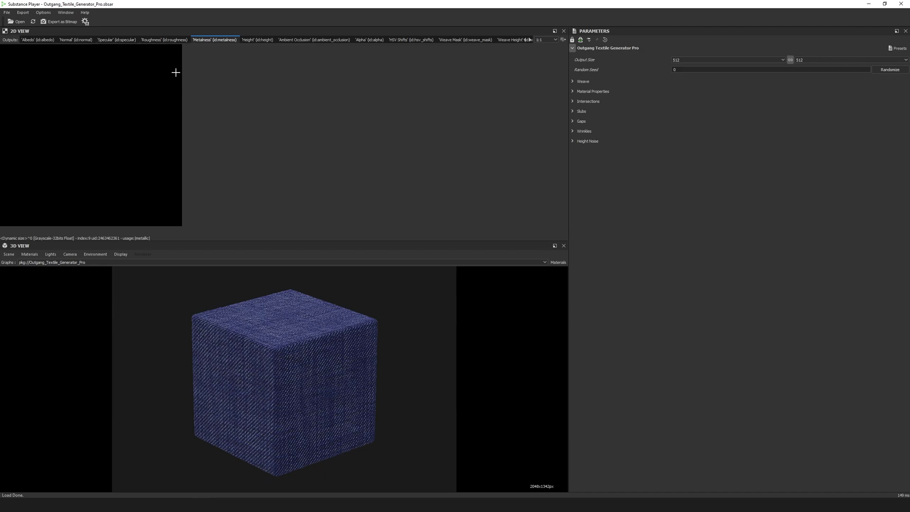
click(37, 40)
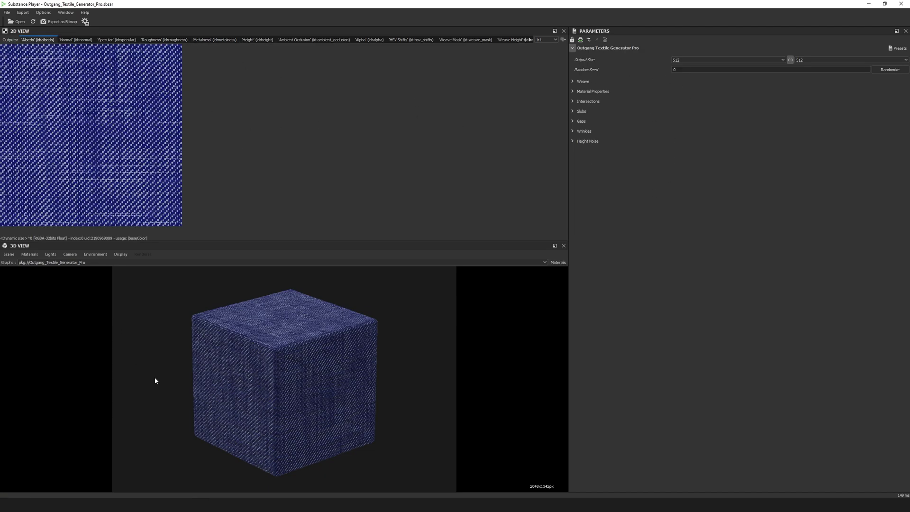
- Enlarge the 3D view and preview the denim fabric on the Hollow box mesh
drag(270, 241, 286, 154)
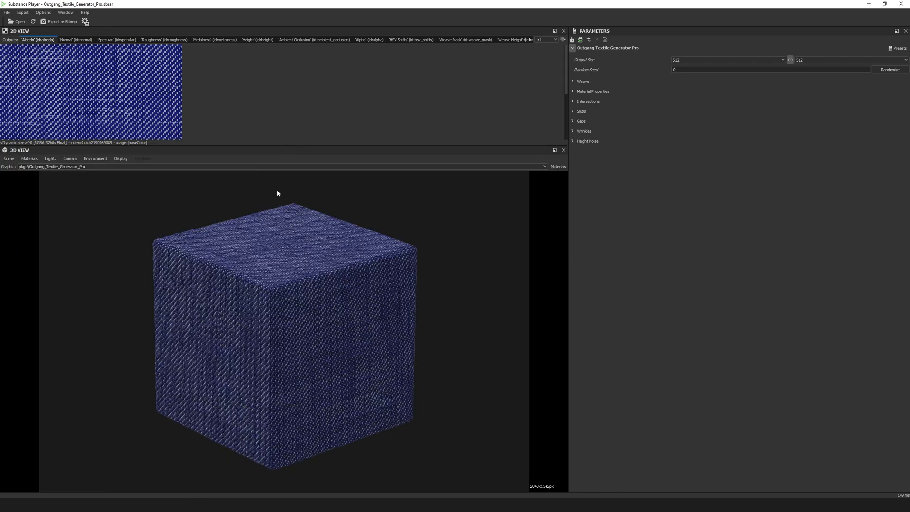
click(9, 159)
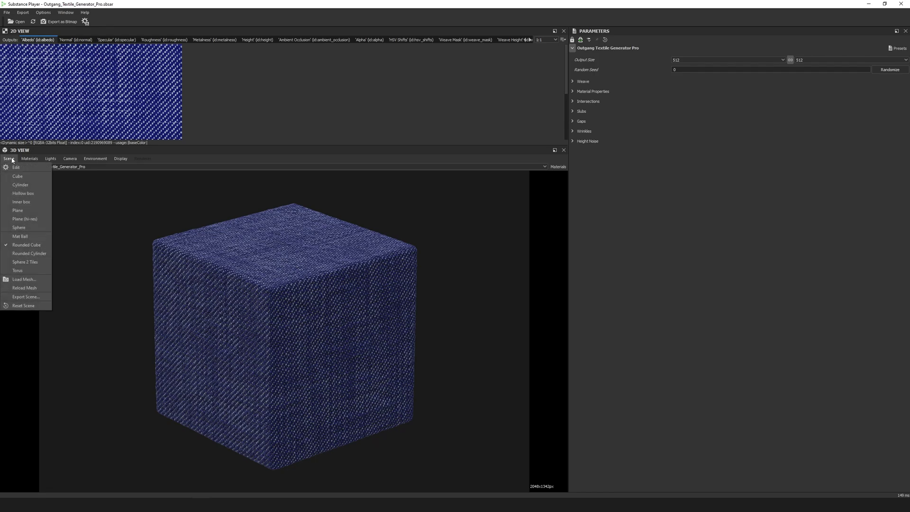
click(33, 194)
drag(248, 301, 222, 296)
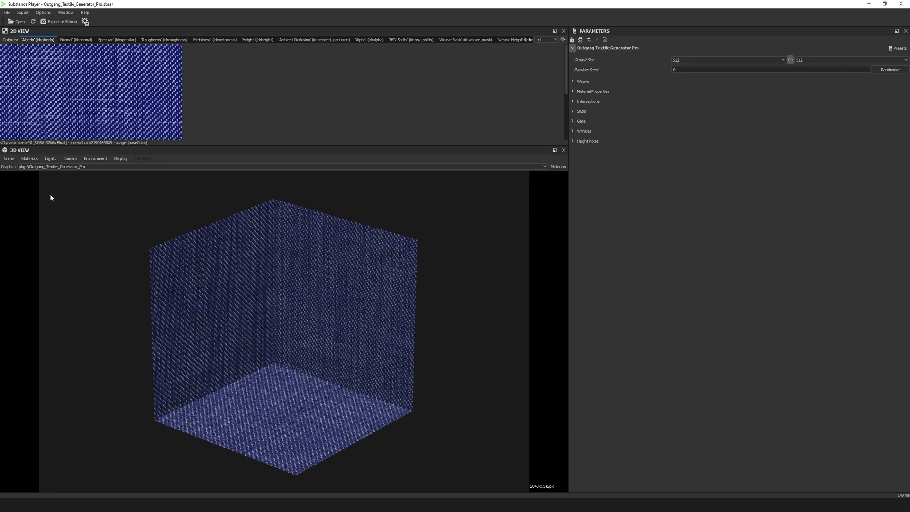
- Preview the denim fabric on the Inner box and on the Plane (hi-res) mesh from different angles
click(9, 159)
click(21, 202)
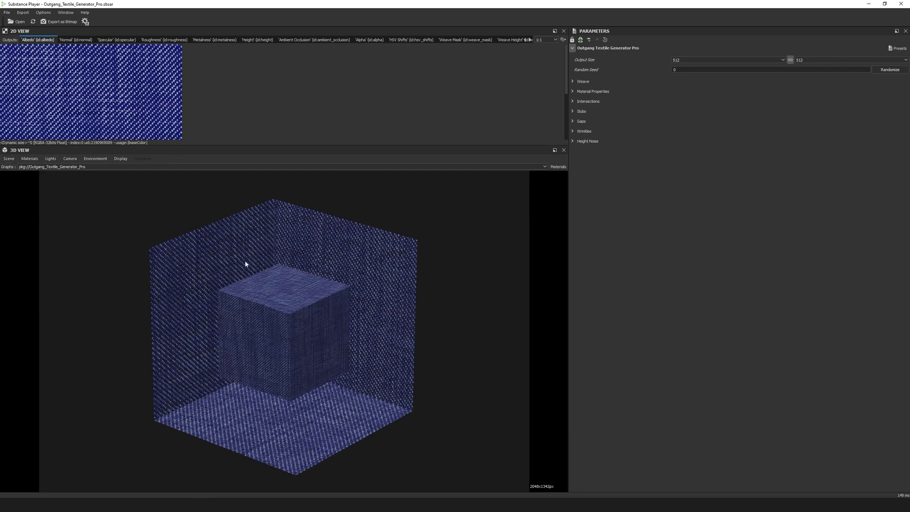
drag(246, 262, 280, 317)
click(9, 158)
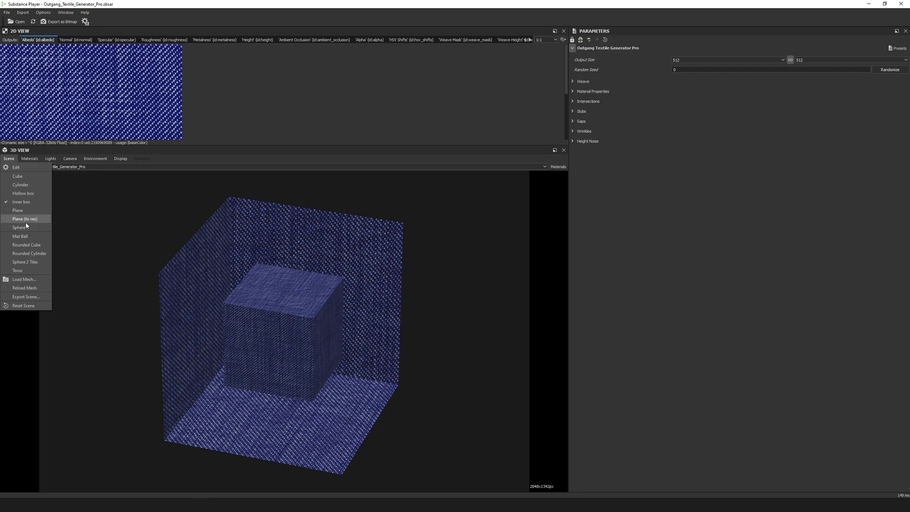
click(25, 219)
drag(249, 310, 204, 310)
- Switch the preview mesh to the Rounded Cube and orbit around it
click(9, 159)
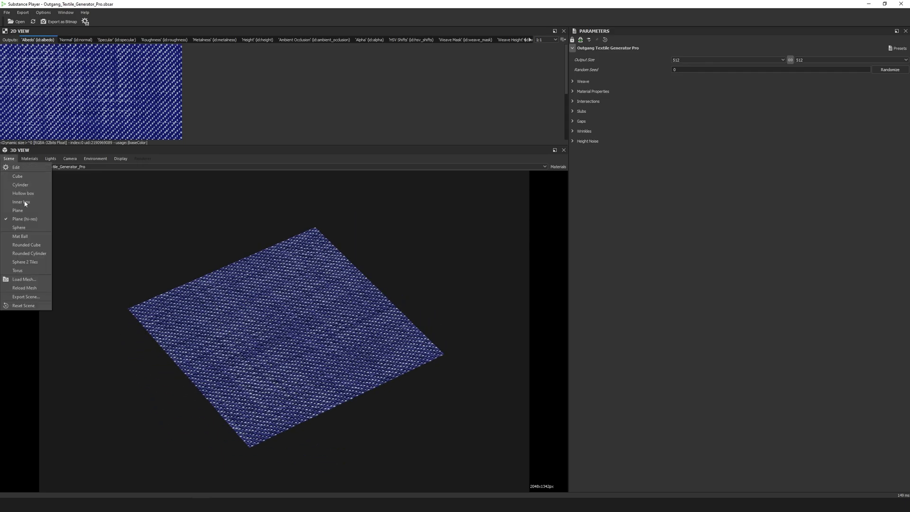
click(42, 244)
drag(230, 295, 231, 308)
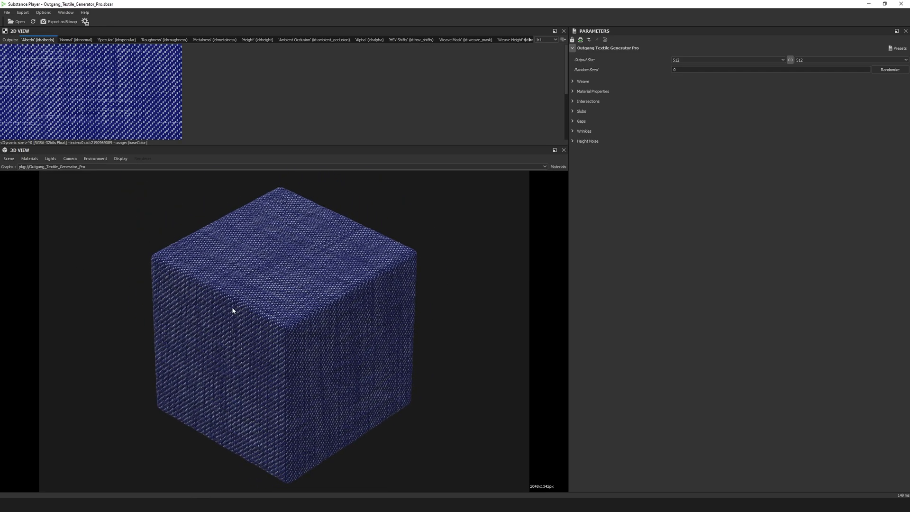
- Open the dialog for loading a custom mesh, and set the wrinkle width of the pants fabric to about 0.36
click(10, 159)
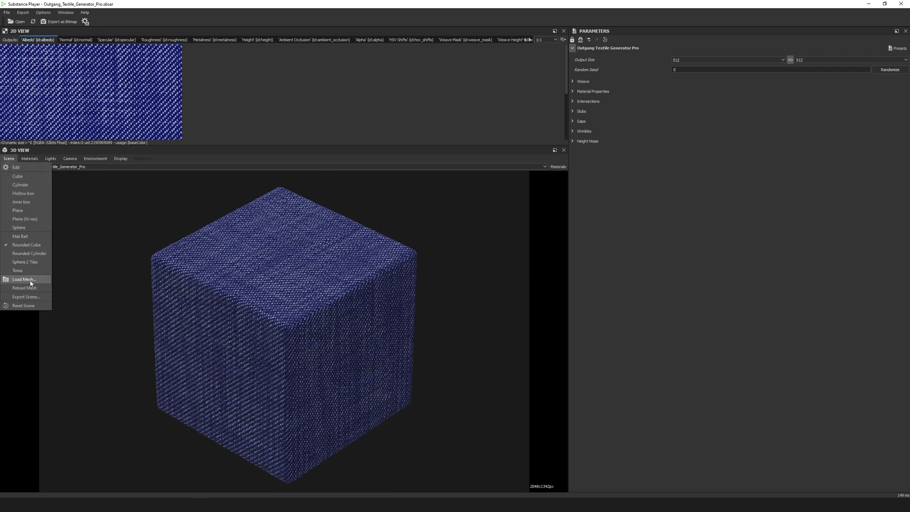
click(24, 279)
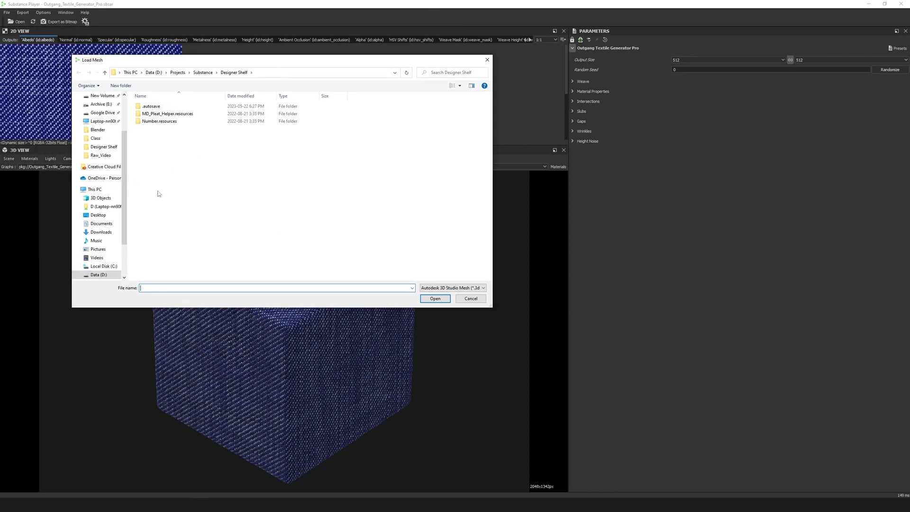
mouse_move(740, 388)
mouse_down()
mouse_move(802, 388)
mouse_move(756, 389)
mouse_up()
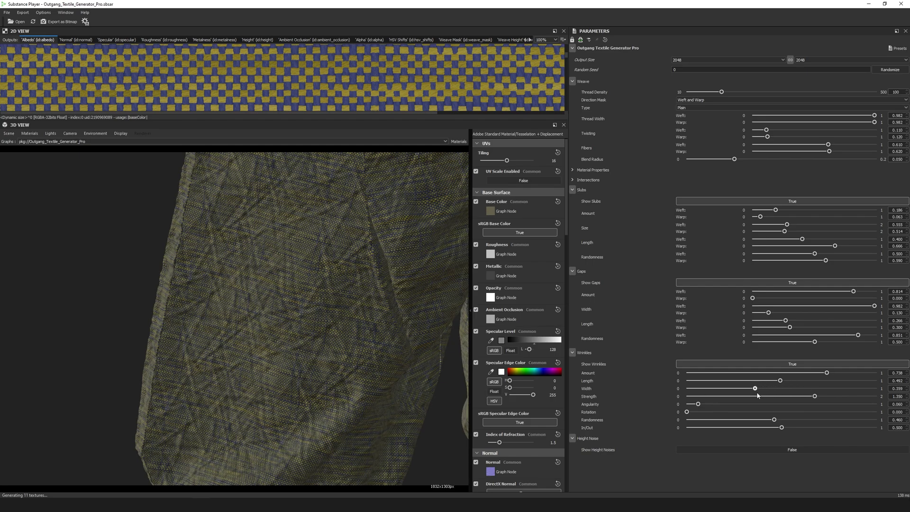
- Open the default material's settings beside the 3D view and raise the denim cube's UV tiling to about 3
click(25, 159)
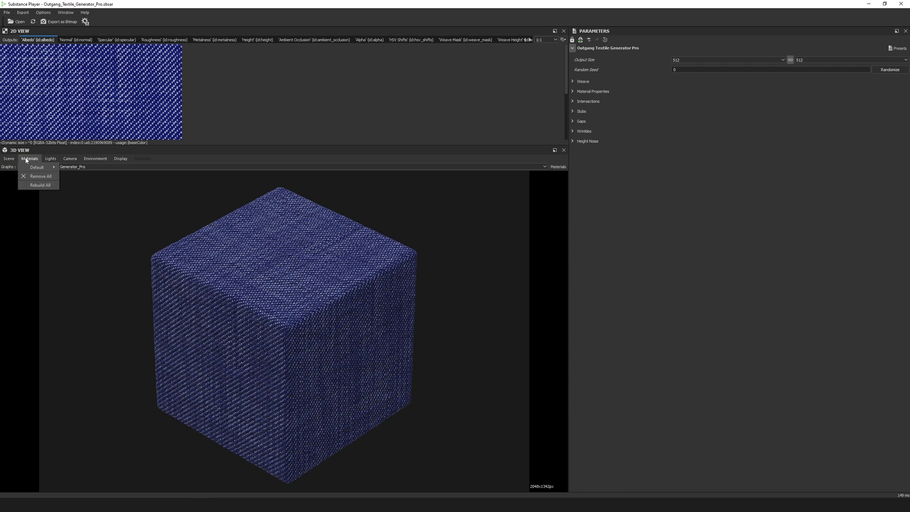
mouse_move(31, 168)
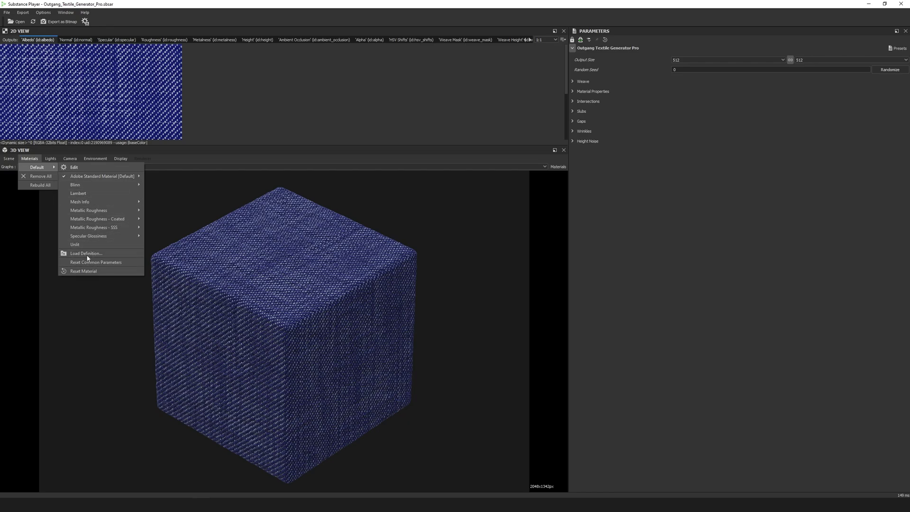
click(74, 167)
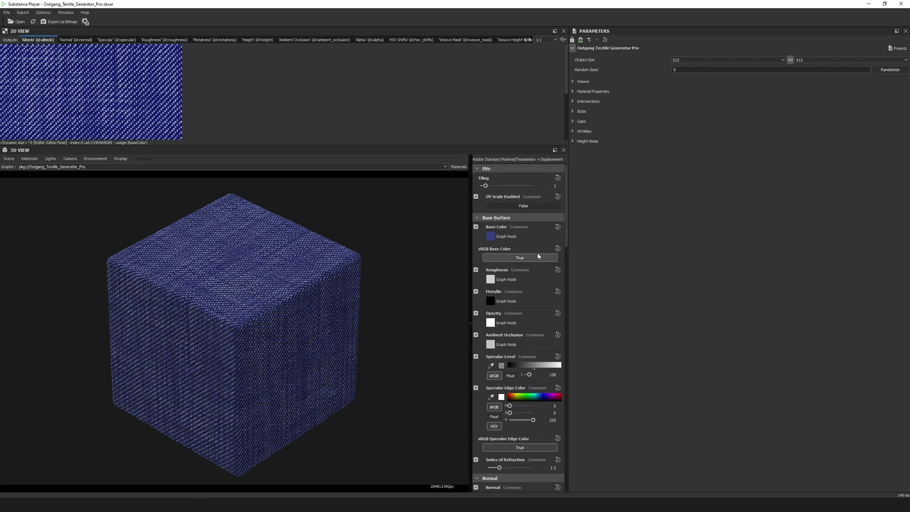
drag(317, 333, 310, 328)
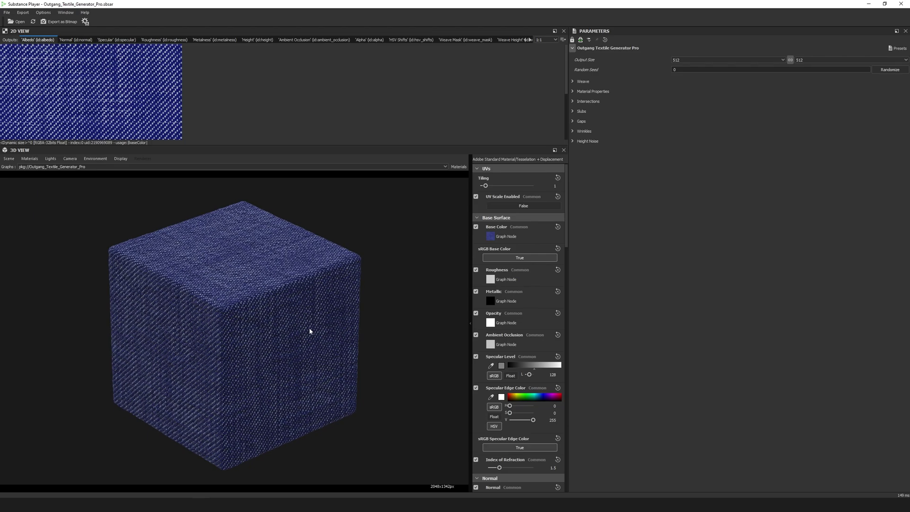
middle_drag(310, 329, 315, 328)
scroll(314, 331, up, 3)
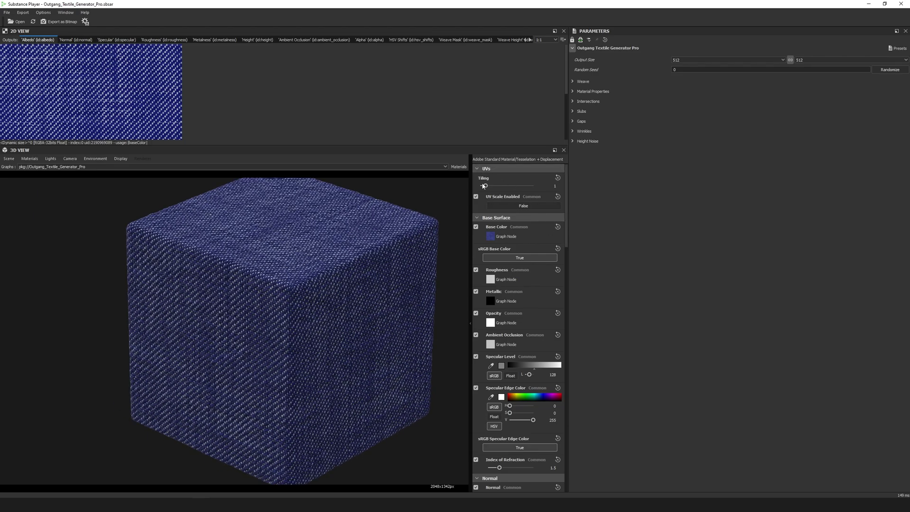
drag(486, 186, 494, 186)
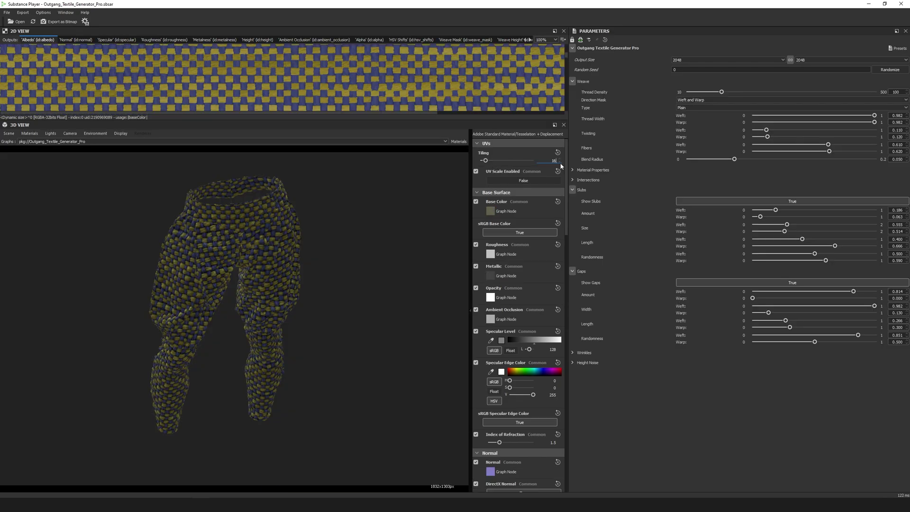
- Apply a higher UV tiling to the pants mesh, and in Blender examine the weave of the pants up close
key(Return)
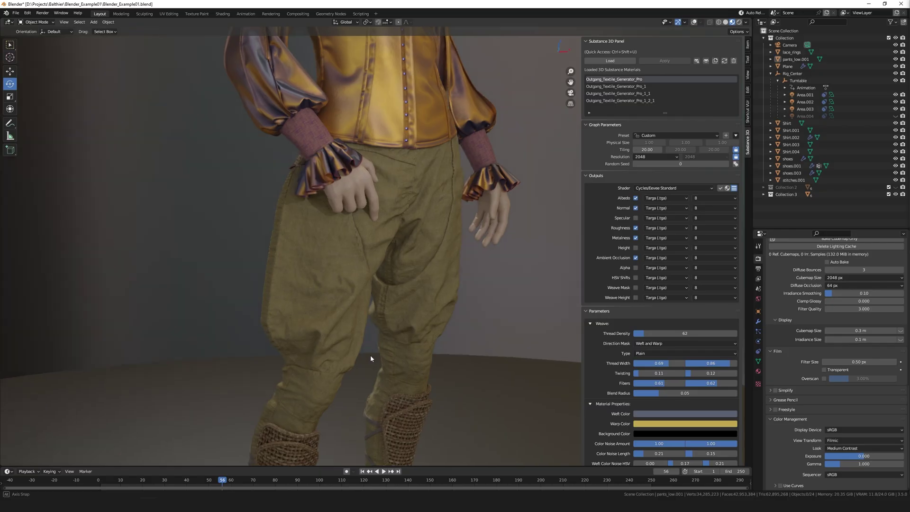
scroll(371, 358, up, 6)
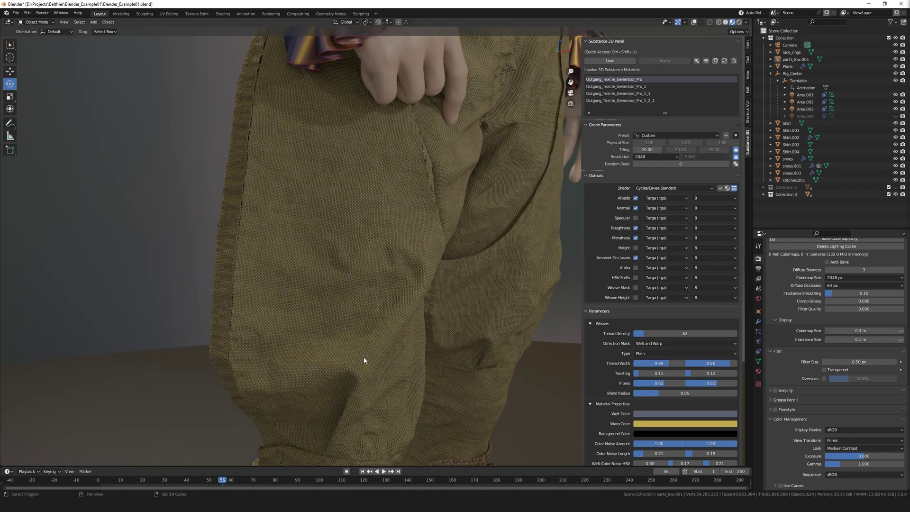
middle_drag(363, 357, 344, 312)
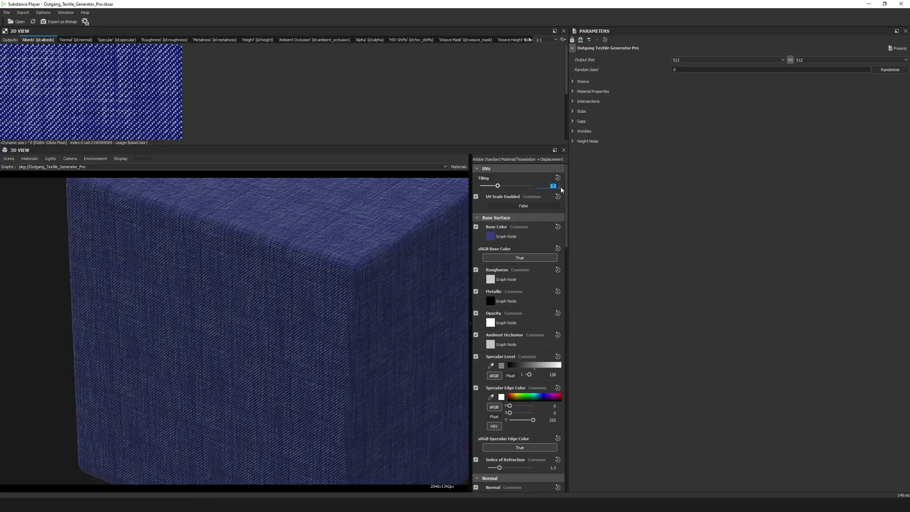
- In Substance Player, set the denim cube's UV tiling to 1 and the output size to 1024, with the weave in close view
key(Return)
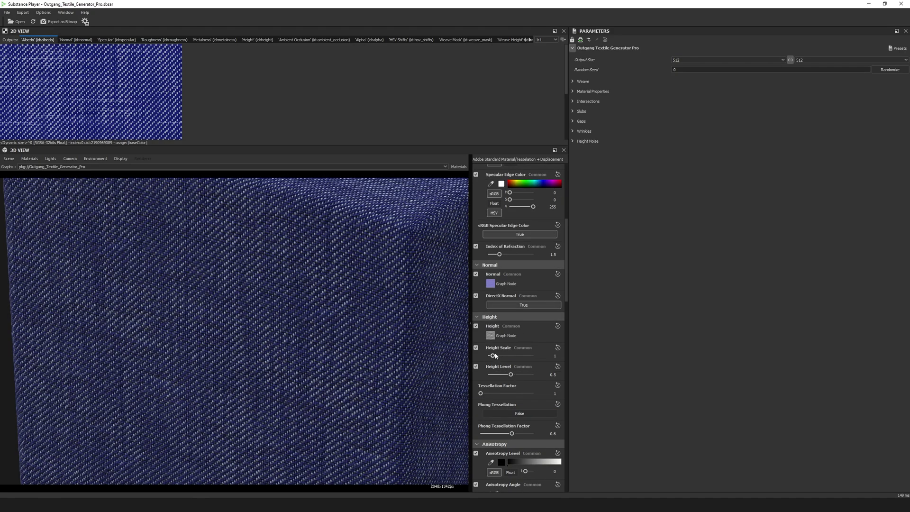
drag(398, 382, 382, 372)
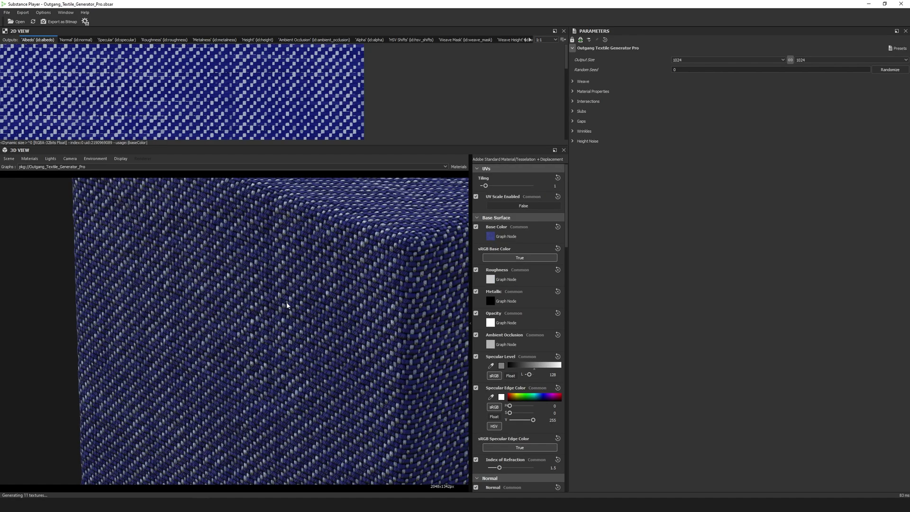
scroll(289, 303, up, 6)
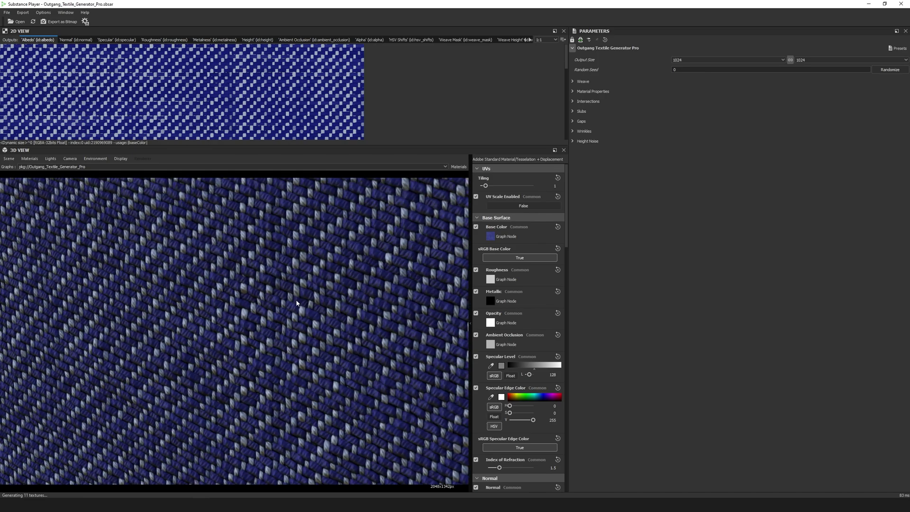
drag(292, 302, 343, 321)
- Set the cube material's tessellation factor to 9 and its height scale to 0.87
scroll(478, 362, down, 6)
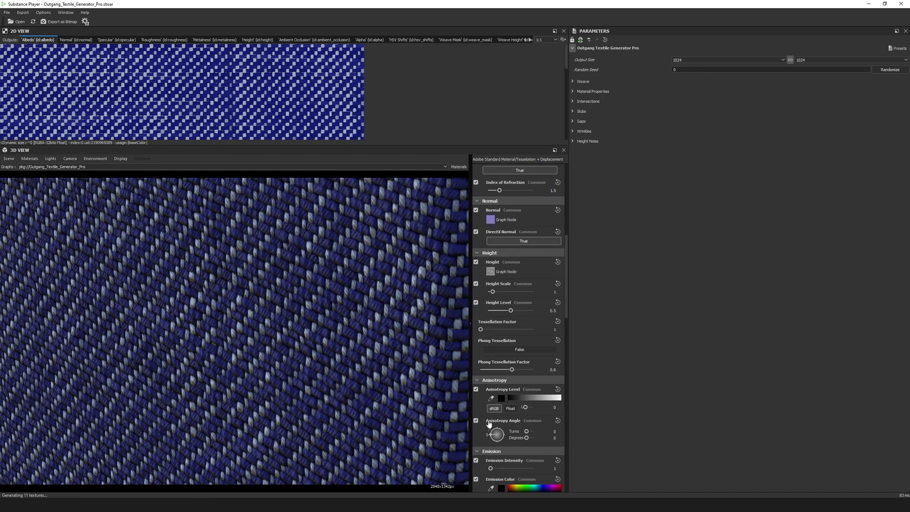
drag(480, 329, 497, 334)
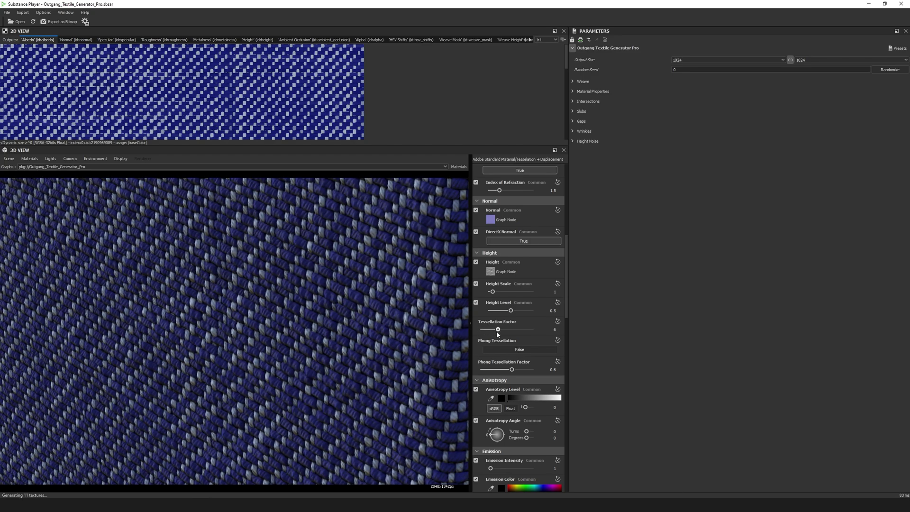
drag(360, 346, 310, 342)
scroll(317, 345, up, 6)
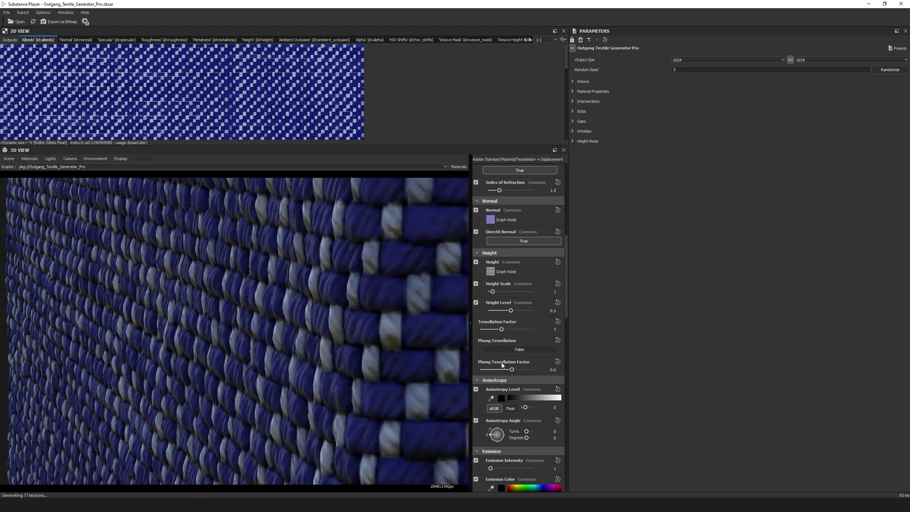
drag(501, 329, 508, 330)
drag(495, 288, 492, 295)
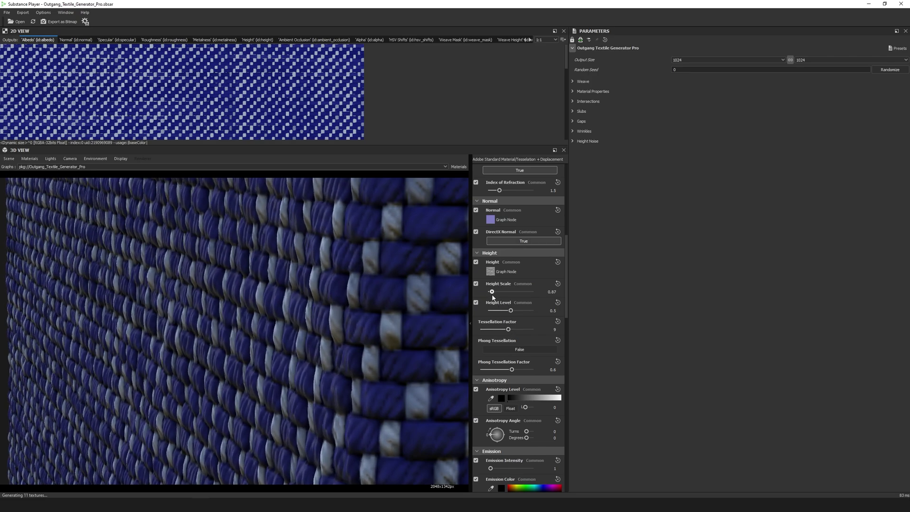
scroll(265, 330, down, 5)
scroll(270, 334, down, 3)
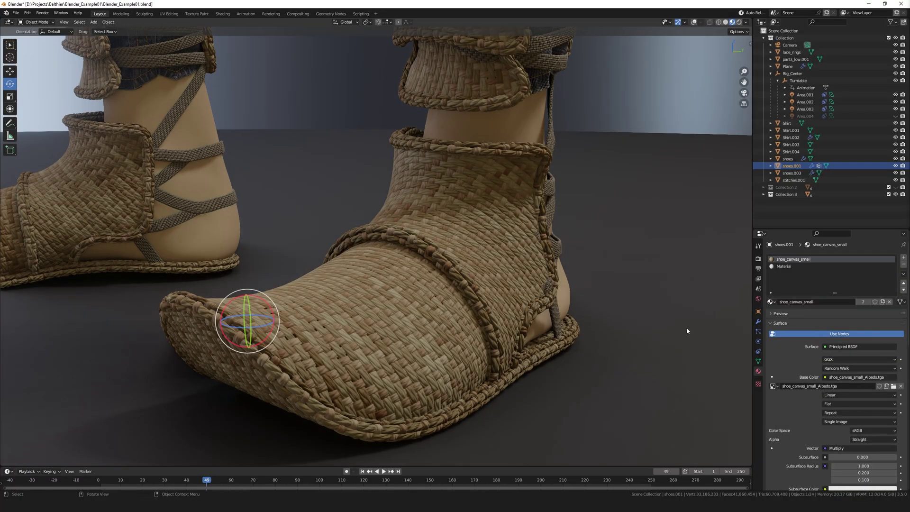
- In Blender, enable the viewport display of the Subdivision modifier on the woven shoes.001 object and inspect the weave
click(757, 322)
click(871, 269)
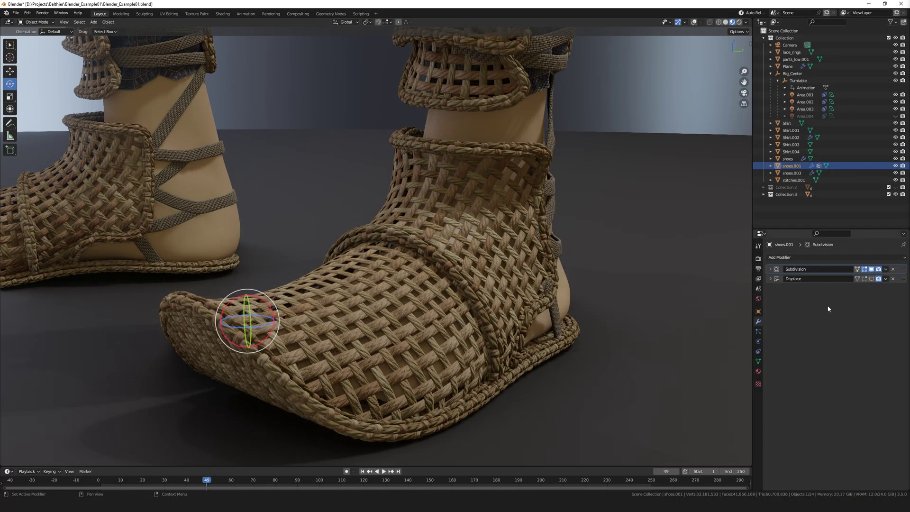
middle_drag(667, 314, 490, 319)
middle_drag(457, 240, 486, 331)
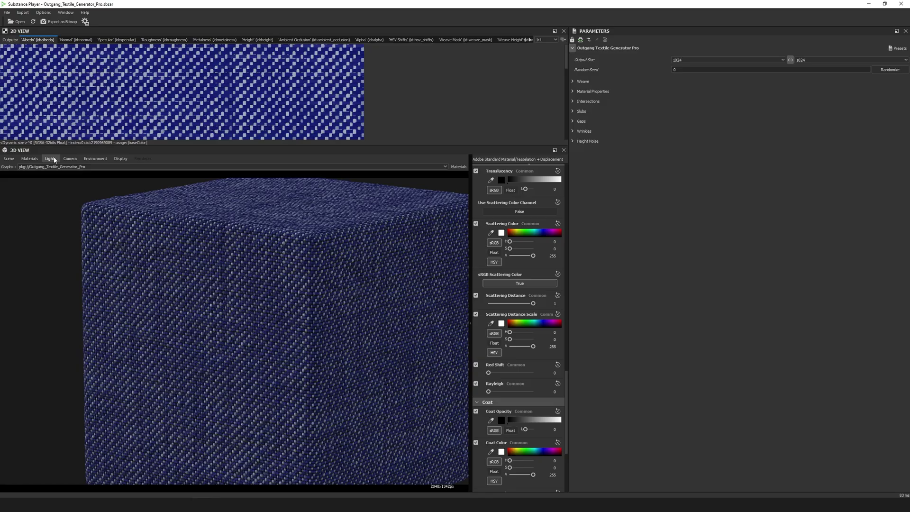
- In Substance Player, open the settings of the ambient and point lights and show more of the denim cube
click(50, 159)
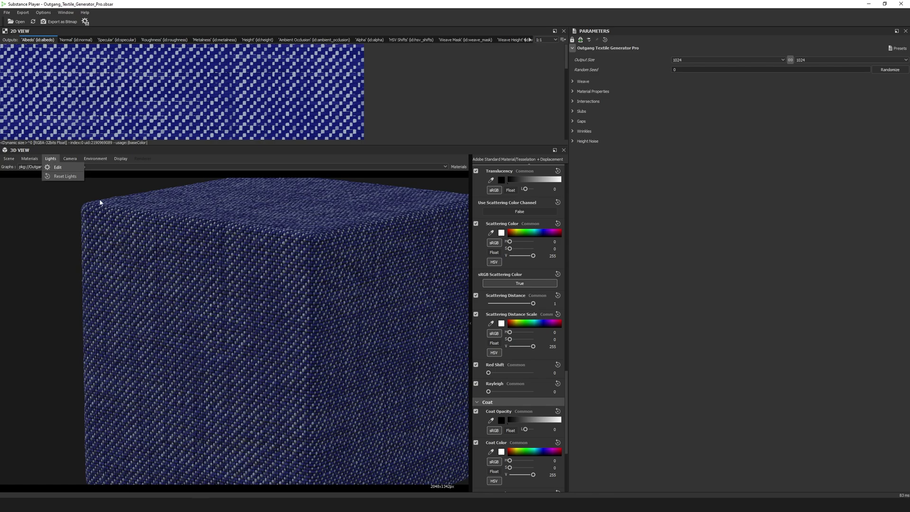
click(57, 167)
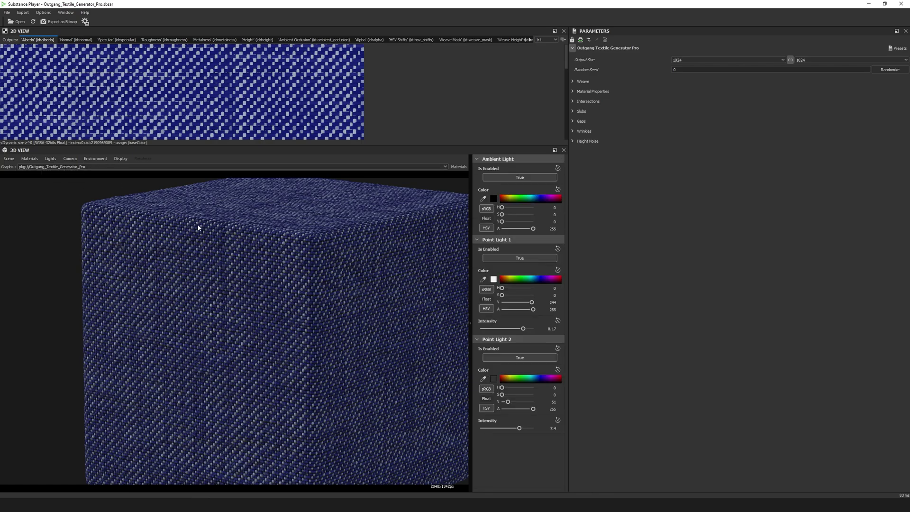
scroll(370, 291, down, 3)
drag(370, 290, 338, 279)
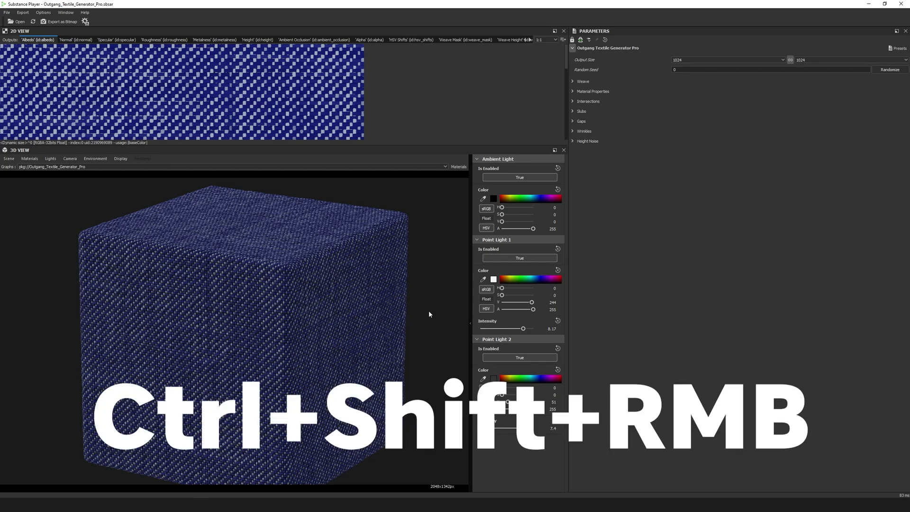
- Rotate the lights around the denim cube and set the default camera's focal length to 148.87 mm
ctrl+shift+right_drag(445, 325, 119, 338)
click(70, 159)
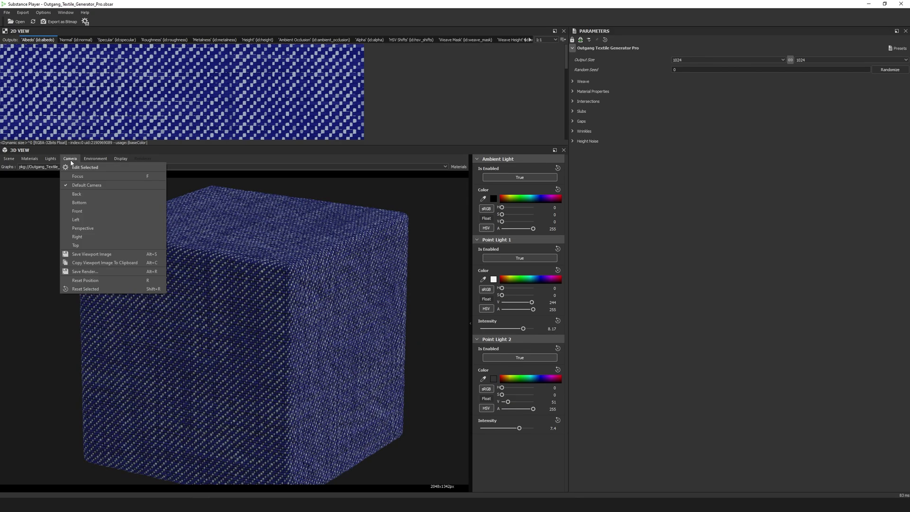
click(78, 166)
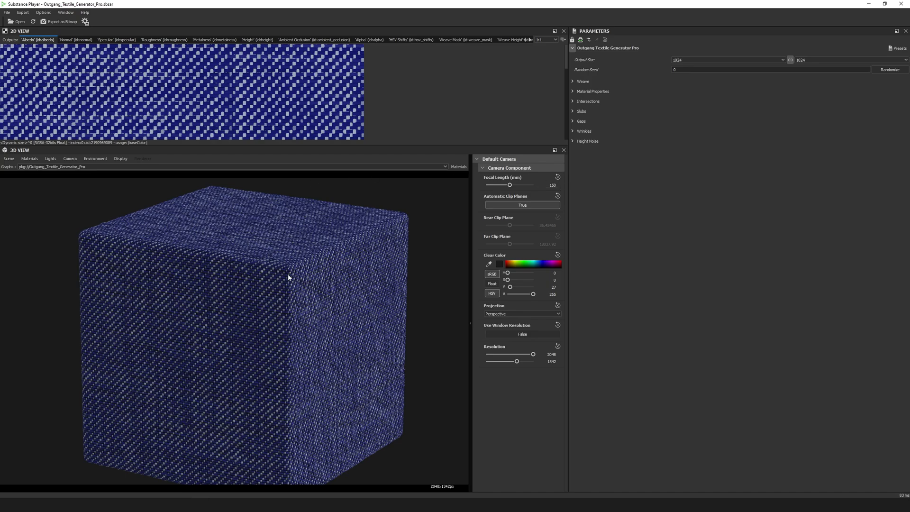
drag(509, 185, 498, 185)
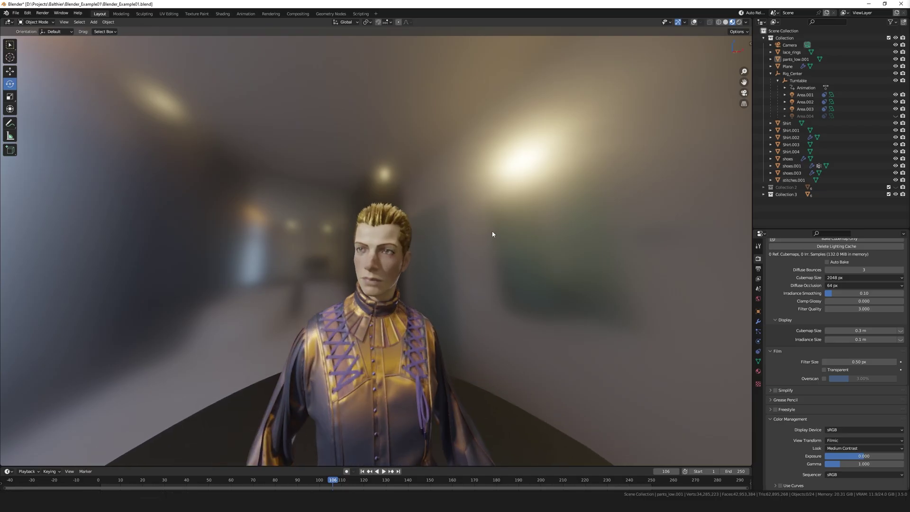
- In Blender, inspect the perspective distortion on the character's face at close range
scroll(498, 194, up, 5)
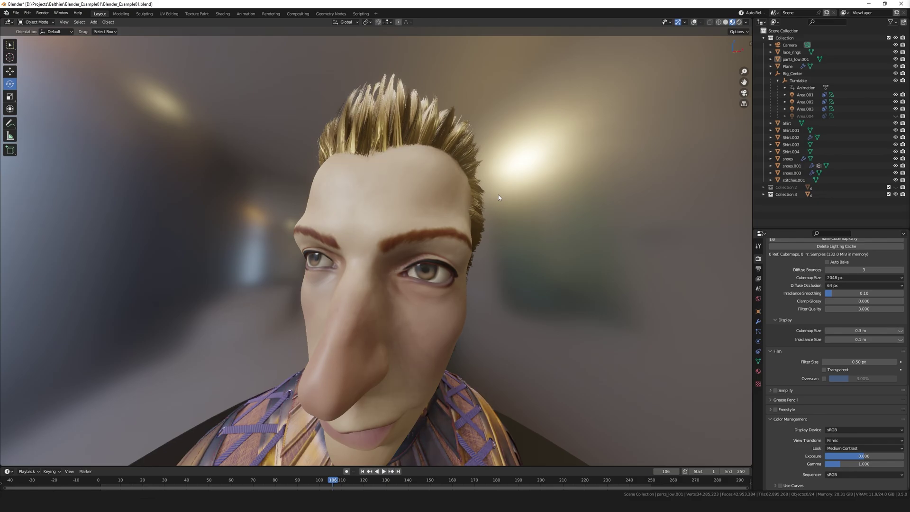
scroll(543, 272, up, 4)
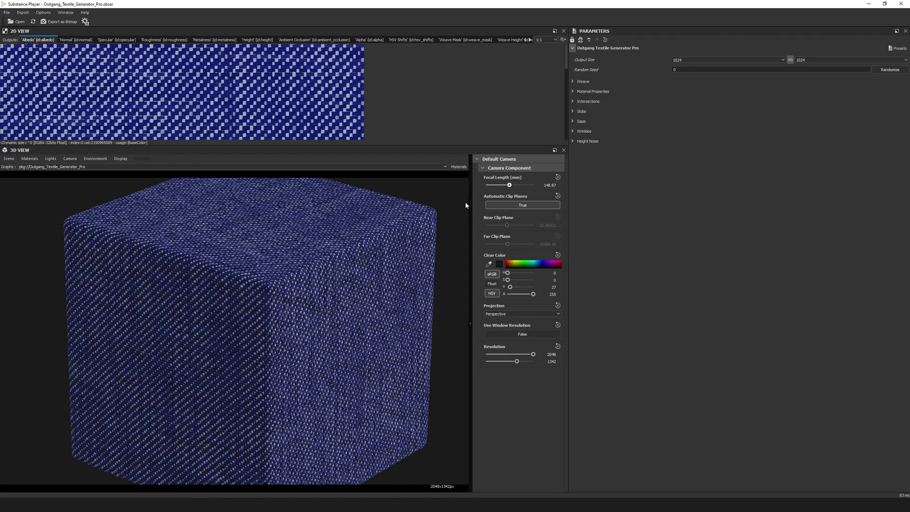
- In Substance Player, set the camera's clear color to orange and inspect the gaps between the denim threads at the cube's edge
click(513, 261)
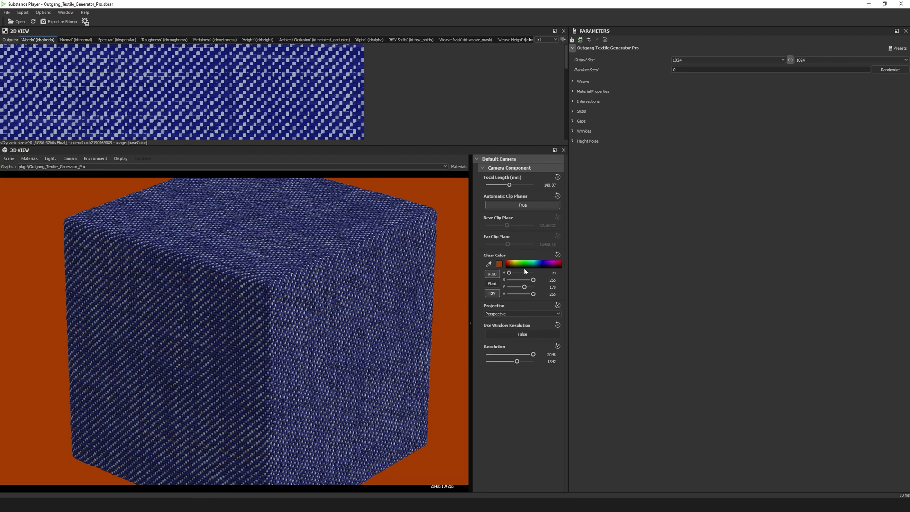
scroll(365, 312, up, 10)
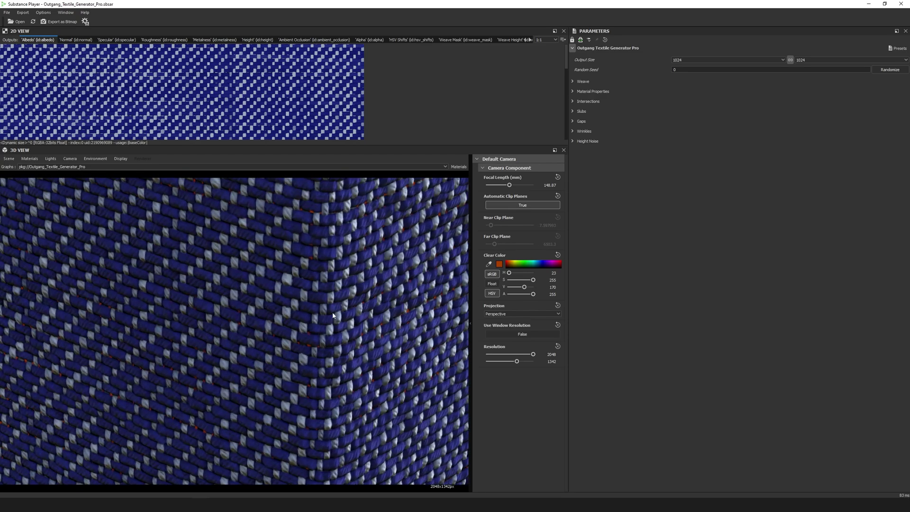
scroll(329, 317, up, 4)
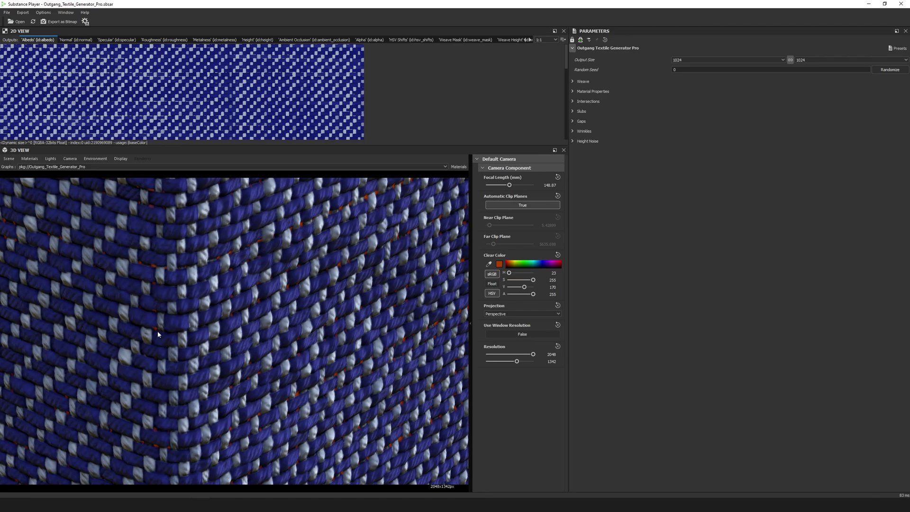
drag(158, 334, 252, 310)
scroll(316, 245, down, 3)
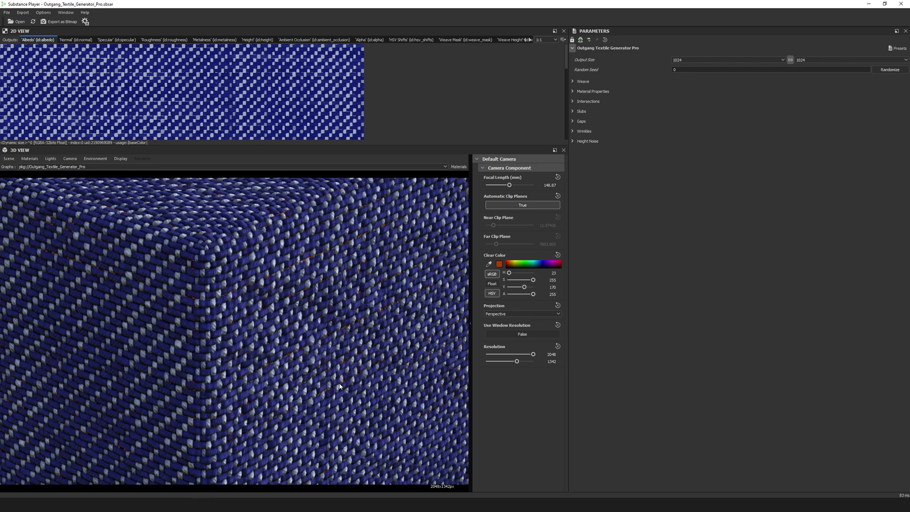
scroll(366, 313, down, 3)
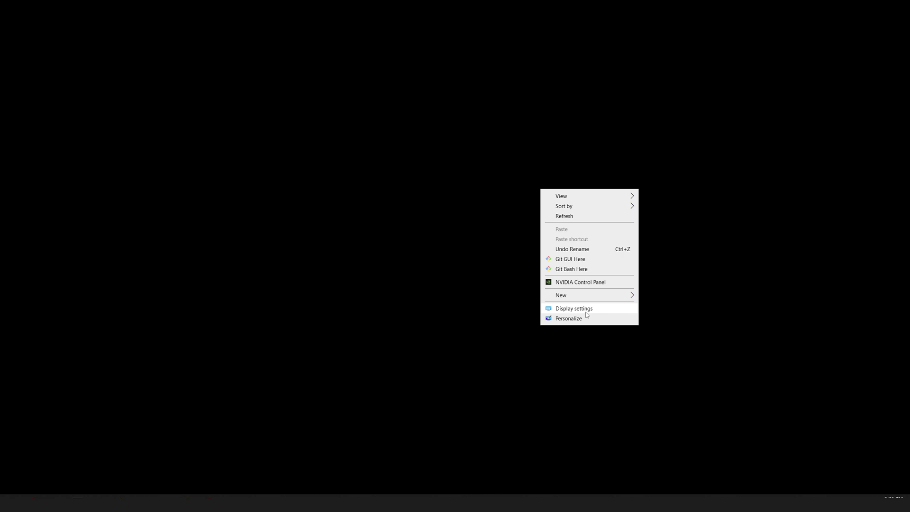
- Open the Windows display settings, examine the scale and resolution options, and close the settings window
click(586, 314)
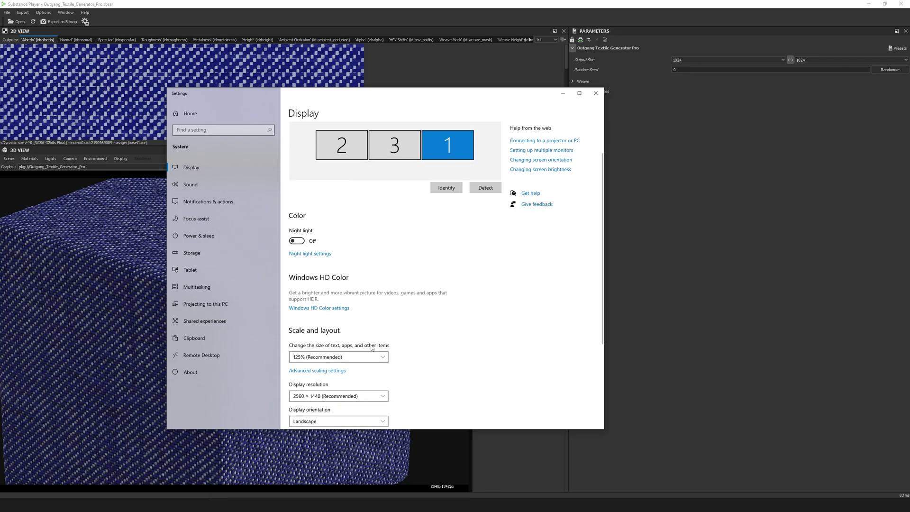
scroll(307, 236, down, 3)
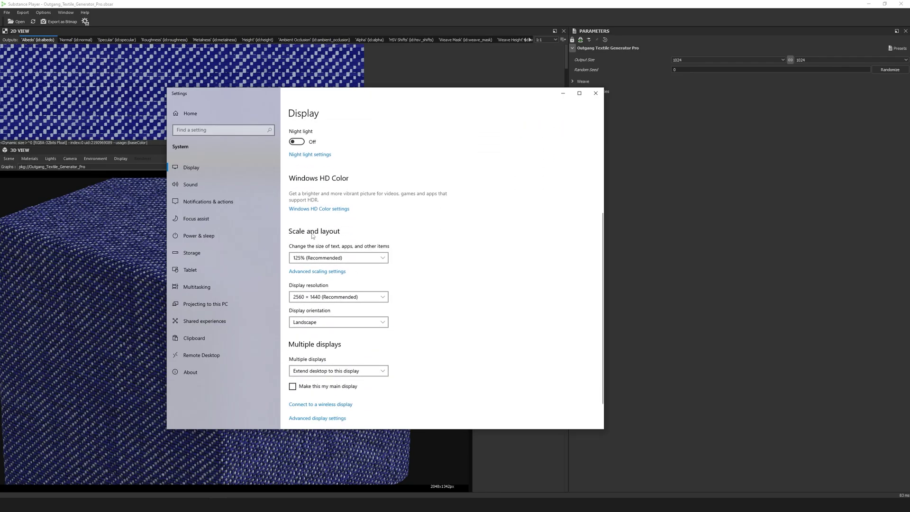
drag(425, 100, 446, 104)
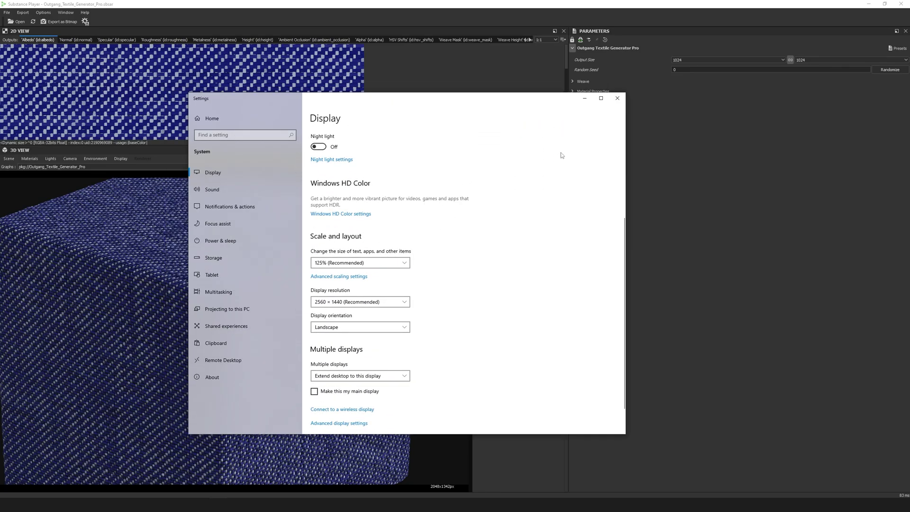
click(619, 100)
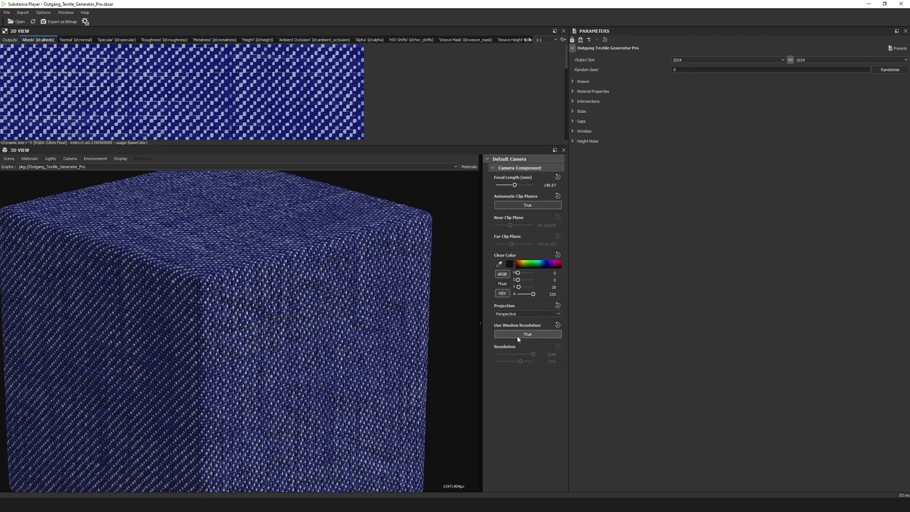
- Set Use Window Resolution to False for the default camera and its resolution to 1832 × 1303
click(516, 336)
click(505, 334)
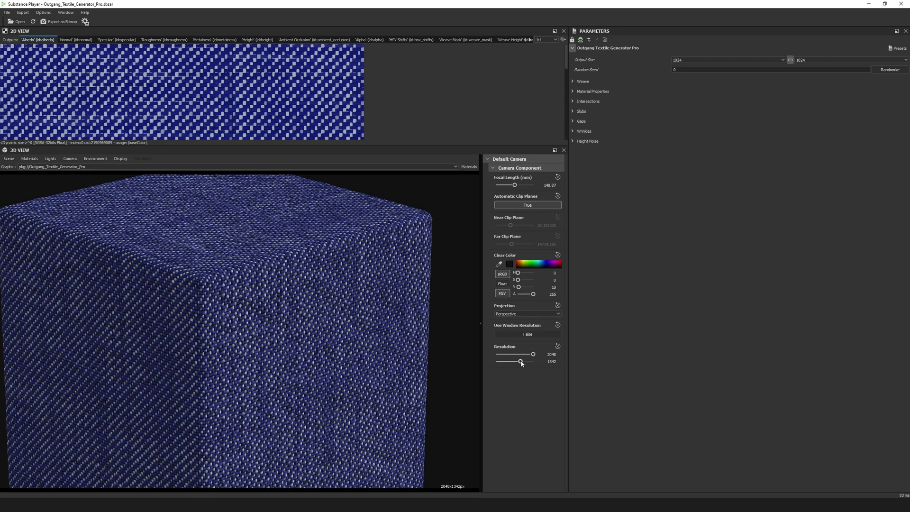
drag(522, 363, 519, 364)
drag(514, 361, 482, 359)
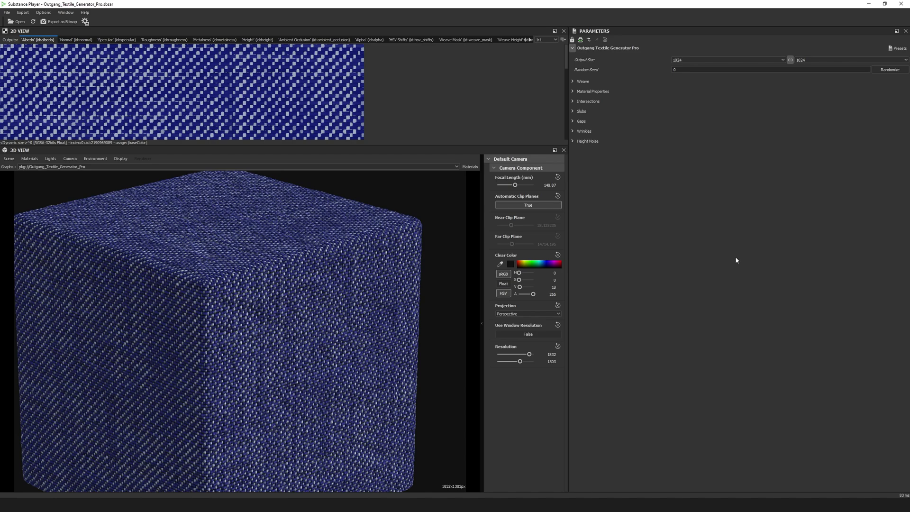
- Load a dark blue plain-weave preset and expand its Weave and Material Properties parameters
click(898, 49)
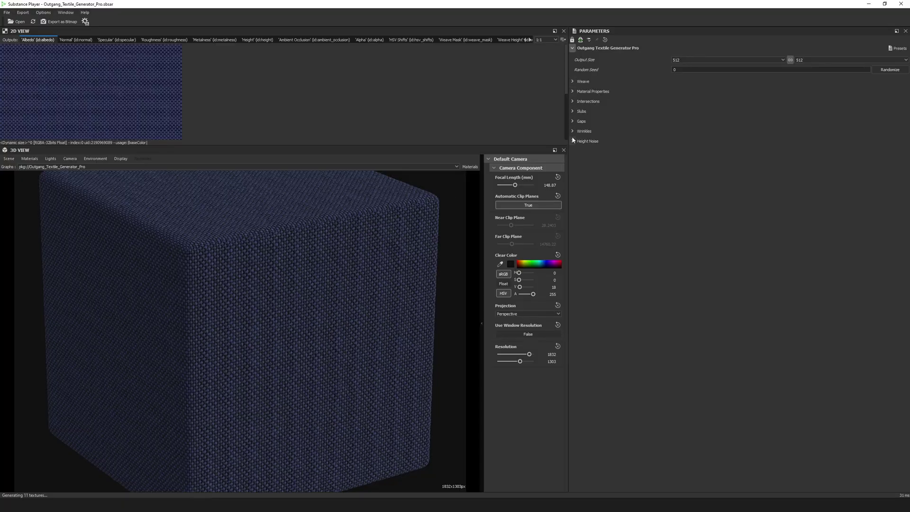
click(573, 91)
click(572, 81)
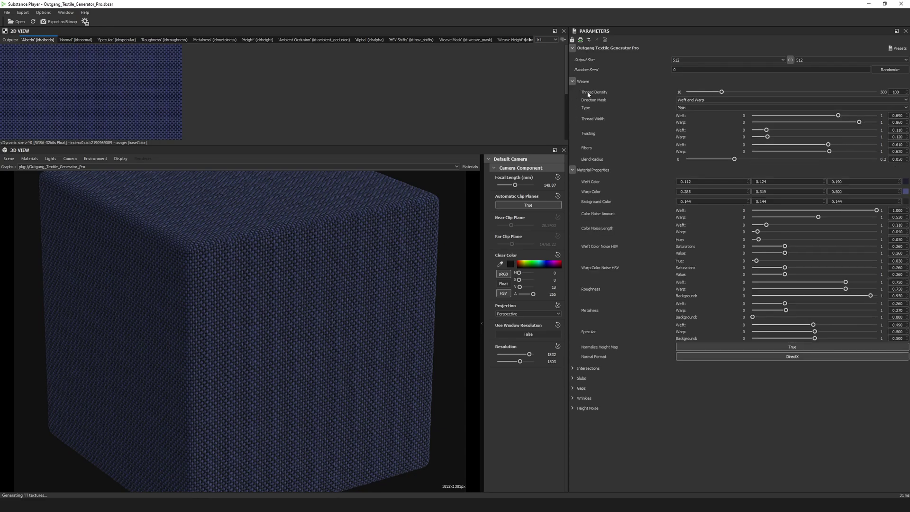
- Set the thread density to 91 and the weft color to a bright blue of 0.270, 0.357, 0.839
drag(712, 91, 718, 92)
click(905, 181)
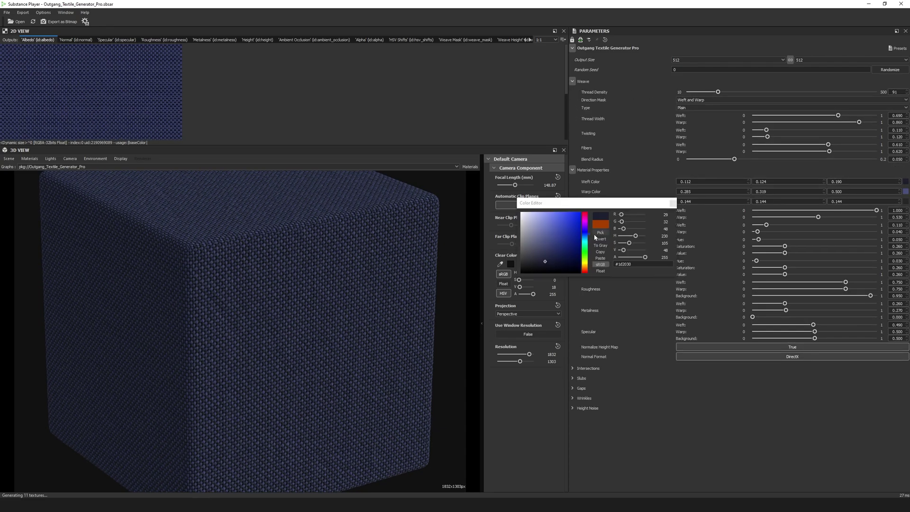
drag(572, 232, 573, 229)
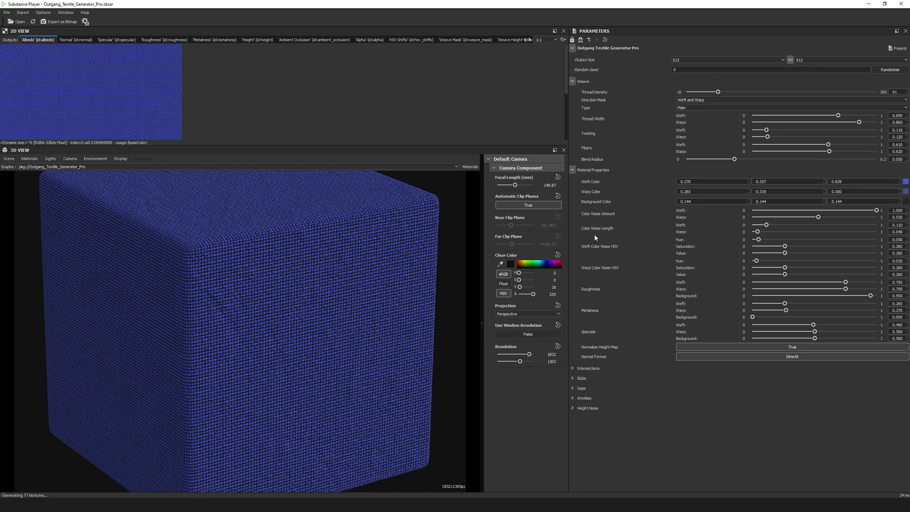
- Set the output size to 2048 and check the blue weave on the cube up close
click(696, 60)
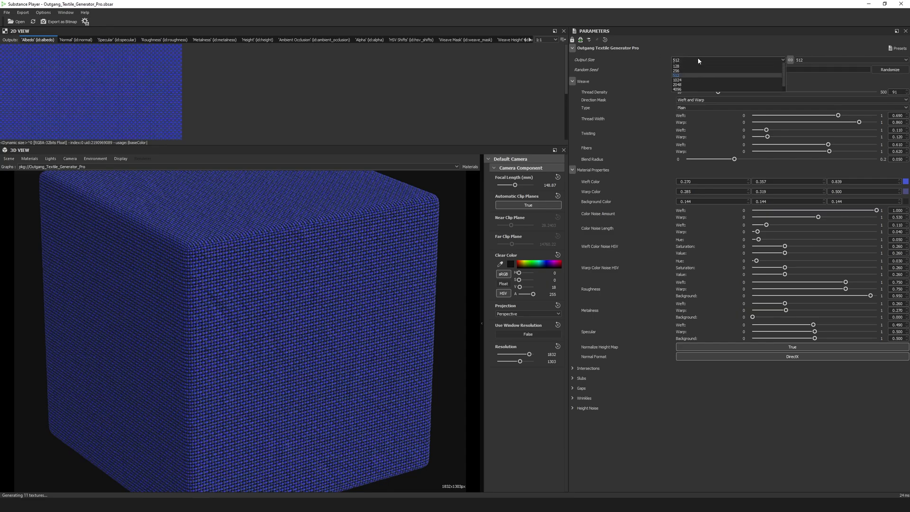
click(682, 116)
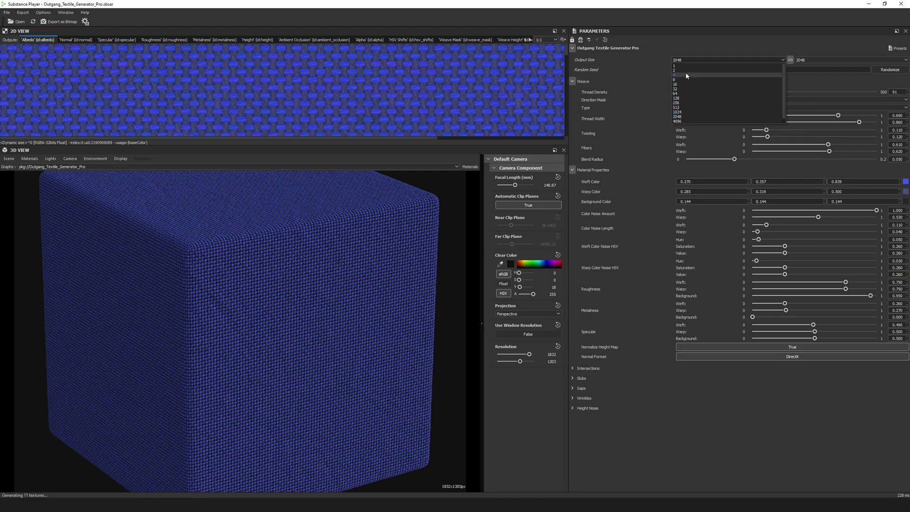
click(360, 220)
scroll(360, 219, up, 5)
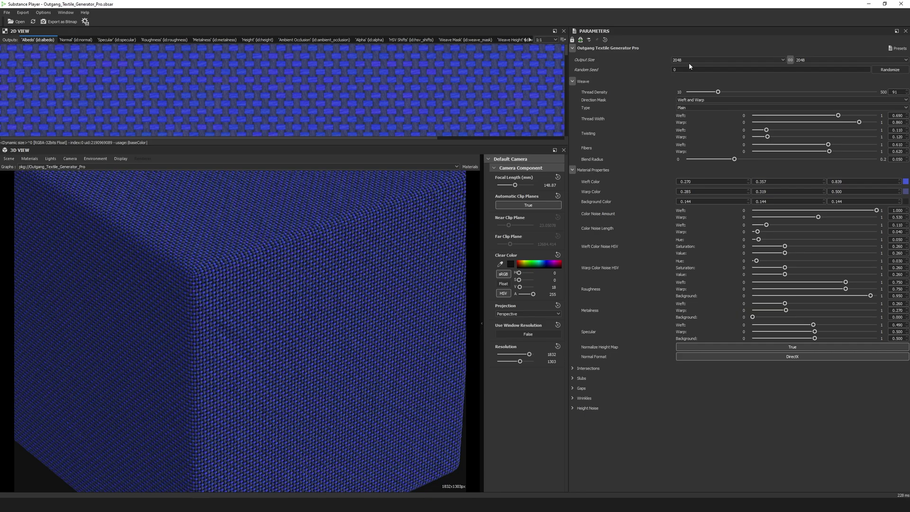
click(688, 61)
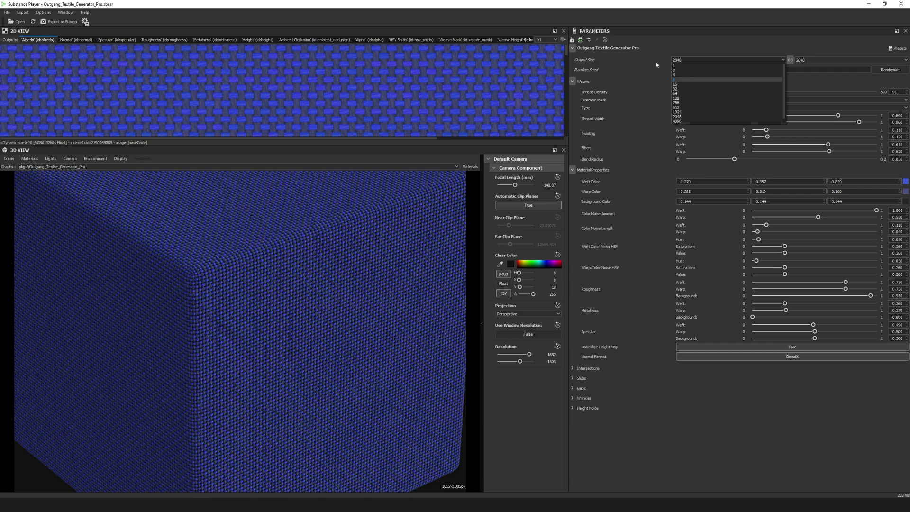
click(605, 58)
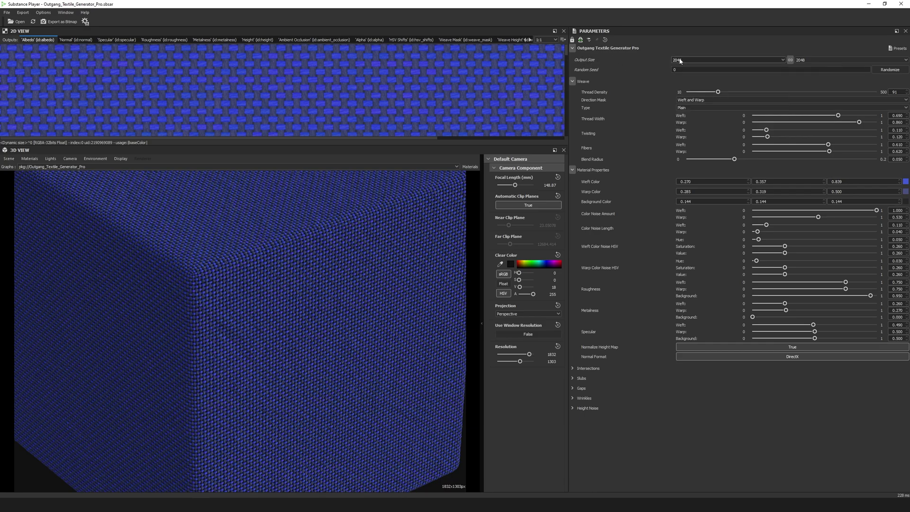
scroll(680, 61, up, 1)
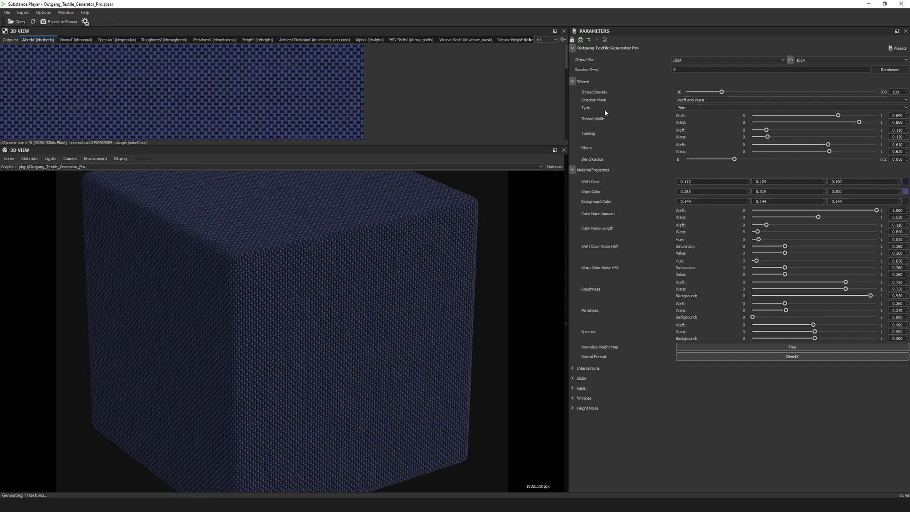
- Collapse the Material Properties parameters and try a much lower thread density on the plain weave
drag(376, 299, 408, 284)
click(573, 169)
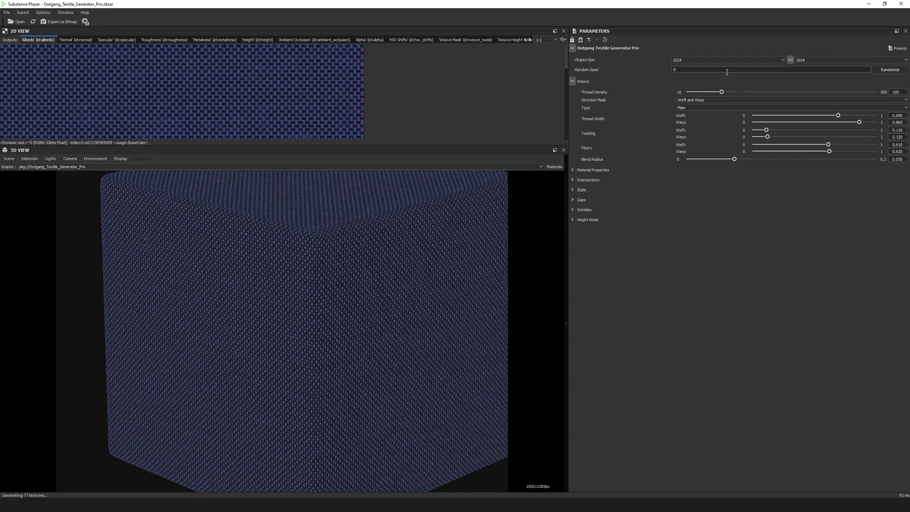
click(735, 92)
drag(724, 92, 695, 92)
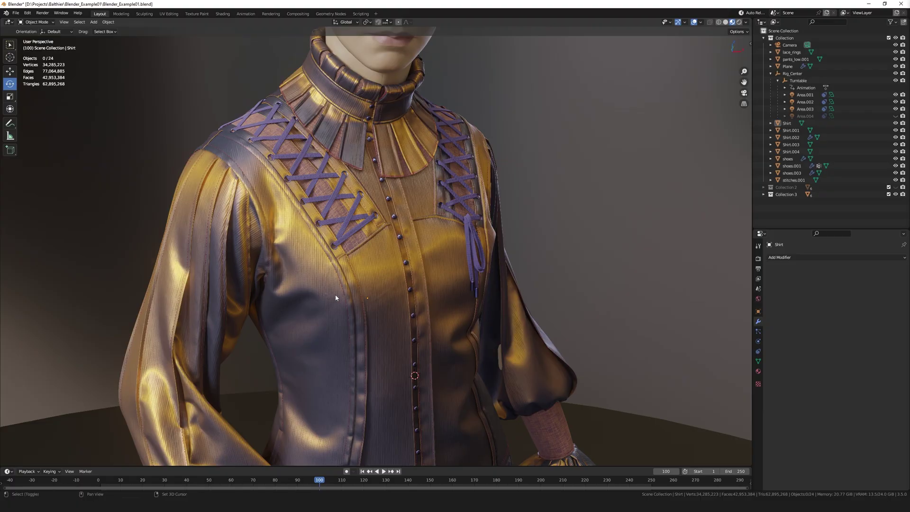
- In Blender, inspect the shirt fabric and the thick woven strands of the shoes up close
scroll(334, 295, up, 6)
scroll(363, 207, up, 5)
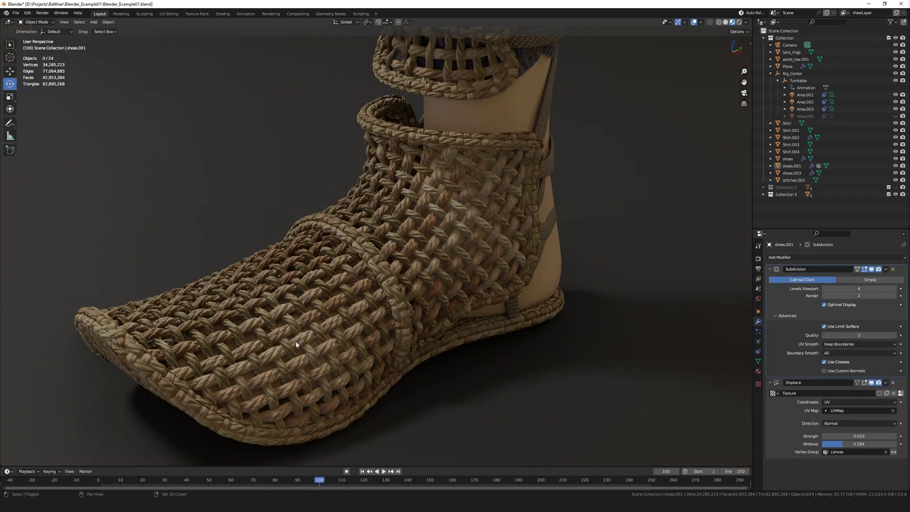
scroll(351, 257, up, 6)
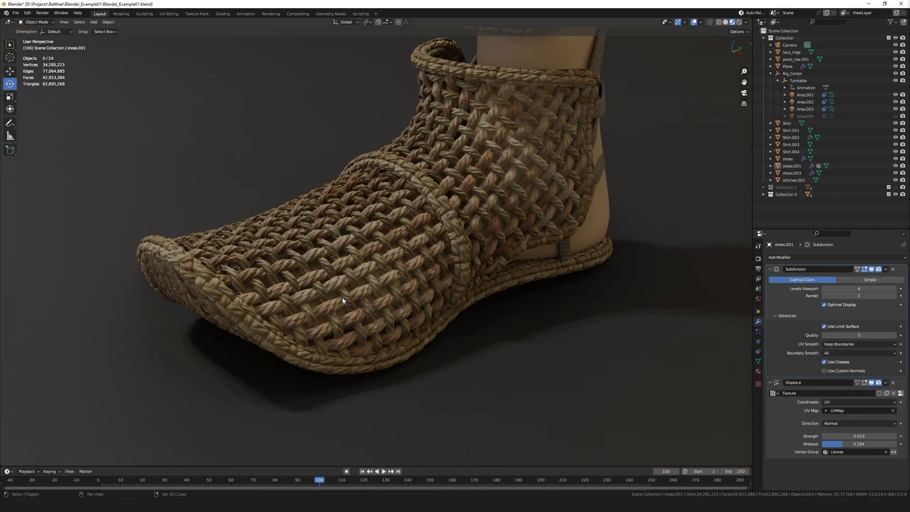
scroll(364, 204, up, 2)
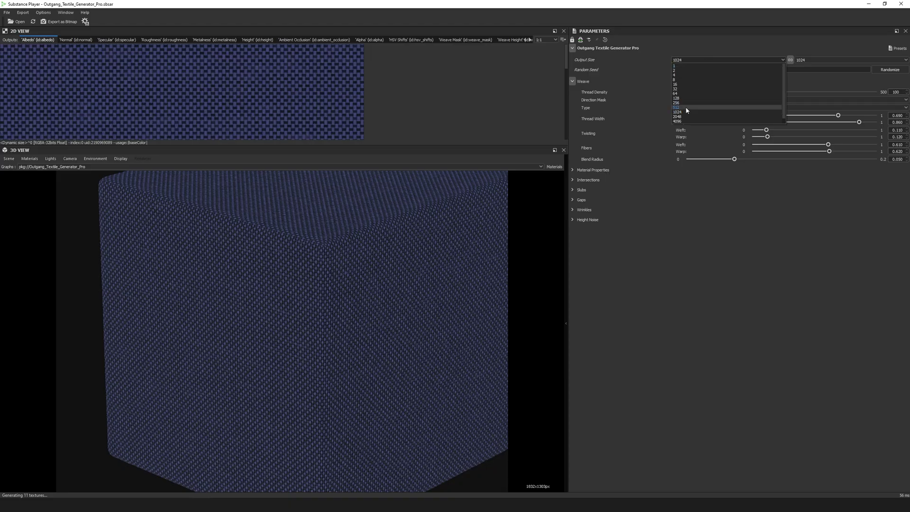
- In Substance Player, set the output size to 512 and the plain weave's thread density to 50
click(685, 107)
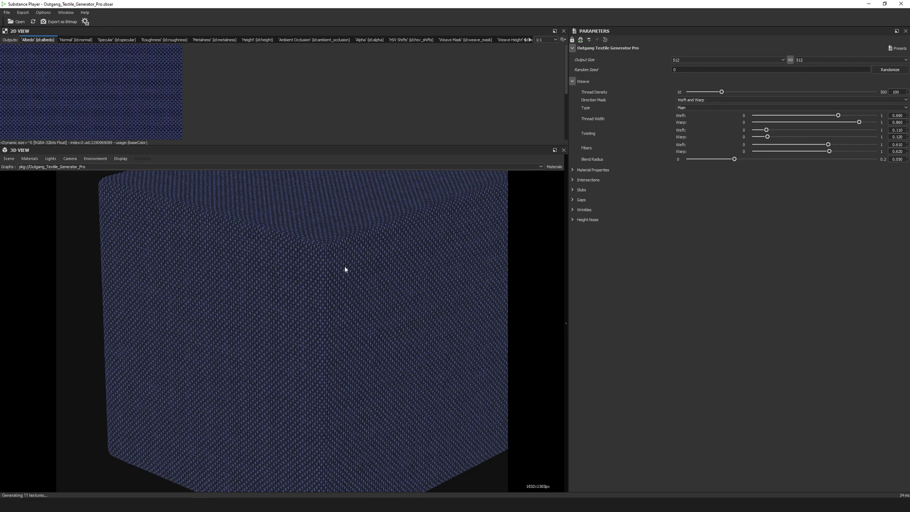
drag(345, 269, 348, 288)
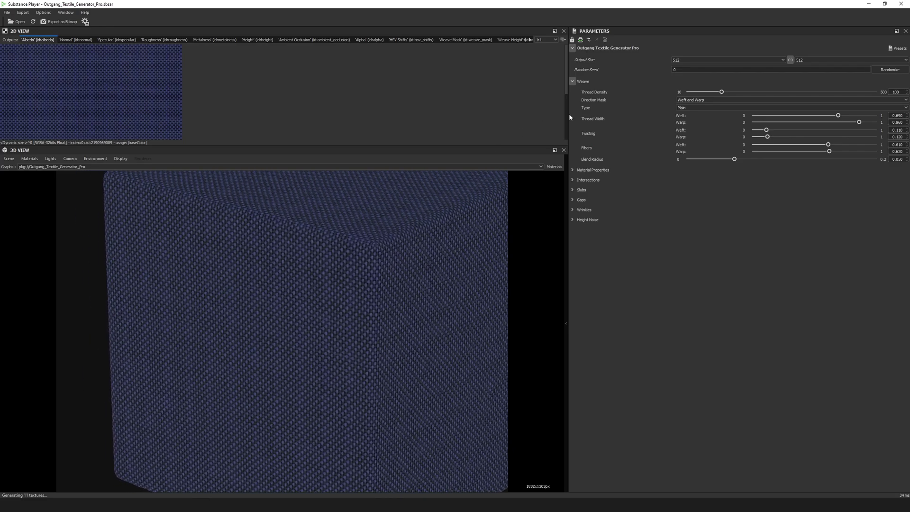
mouse_move(608, 95)
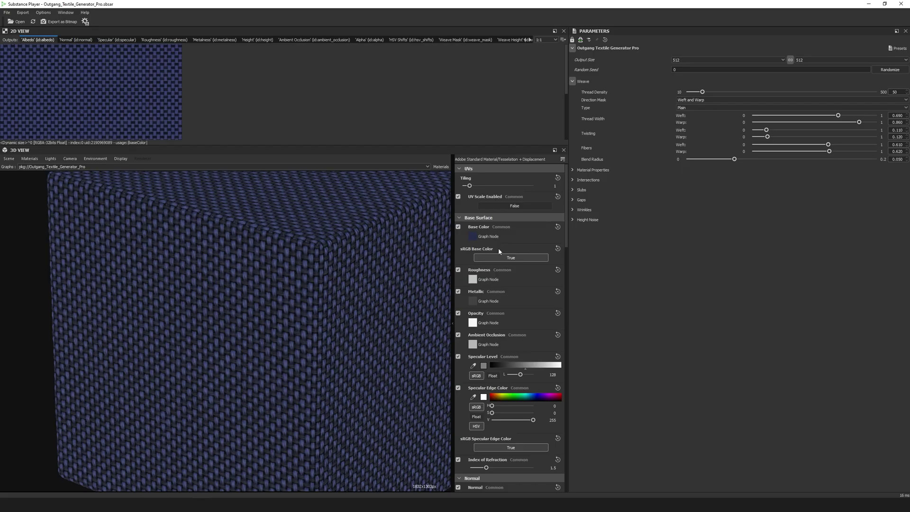
- Set the cube material's UV tiling to 2
click(557, 185)
text(2)
key(Return)
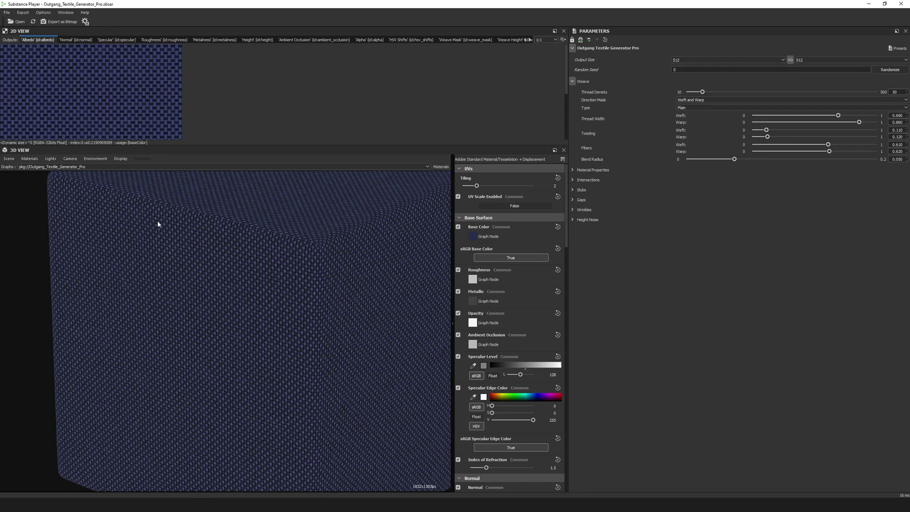
- Set the plain weave's thread density to 100 and raise the output size to 1024
middle_drag(259, 306, 261, 305)
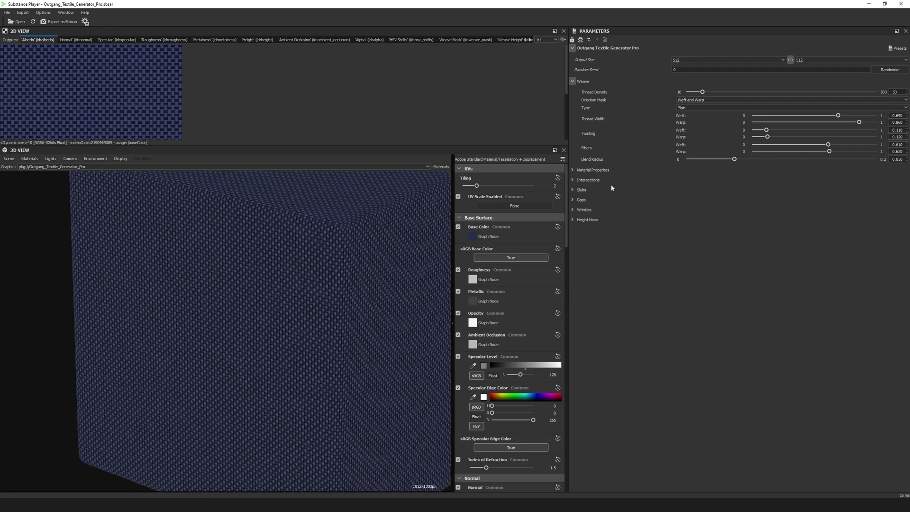
double_click(895, 92)
text(100)
click(683, 59)
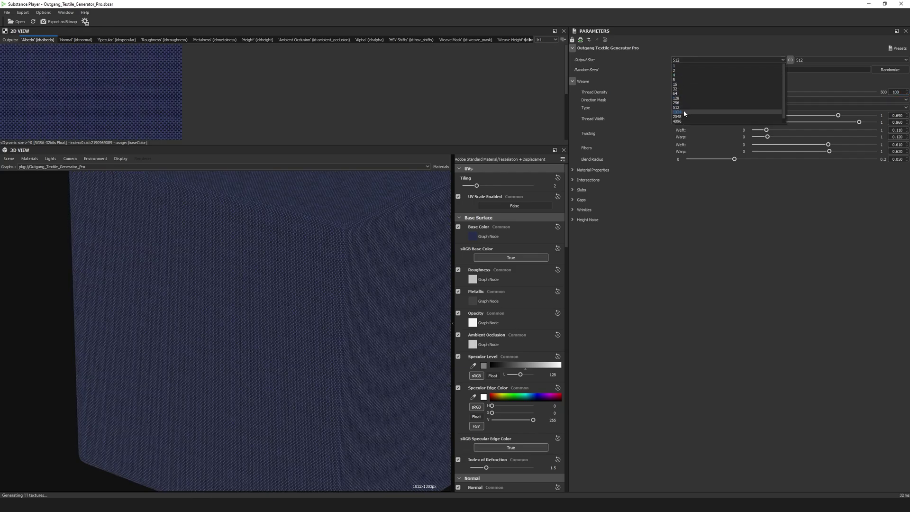
click(683, 112)
- Set the cube material's UV tiling to 1
double_click(554, 186)
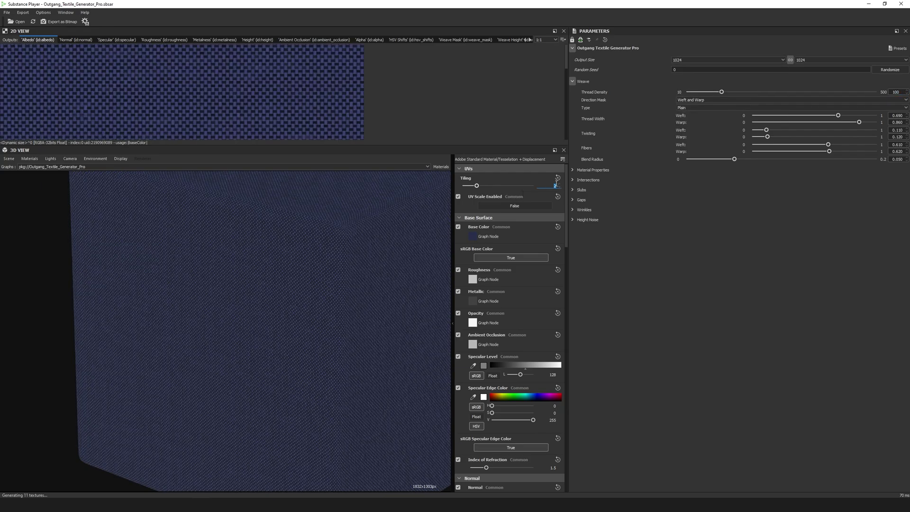
text(1)
key(Return)
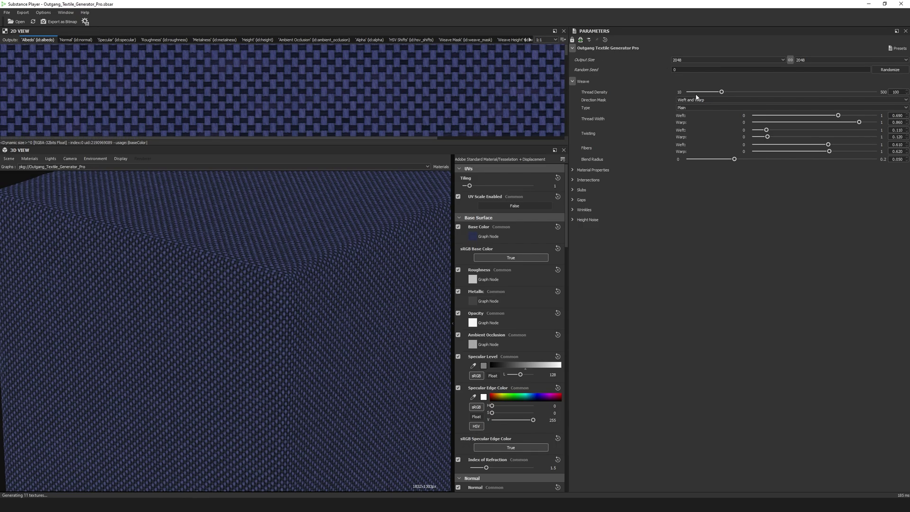
- Try the Weft Only direction mask on the weave and restore Weft and Warp
click(704, 101)
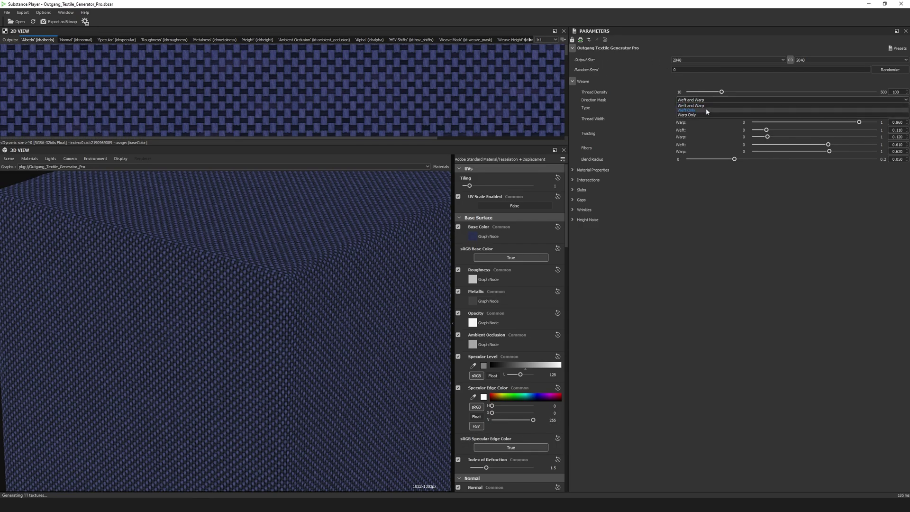
click(704, 110)
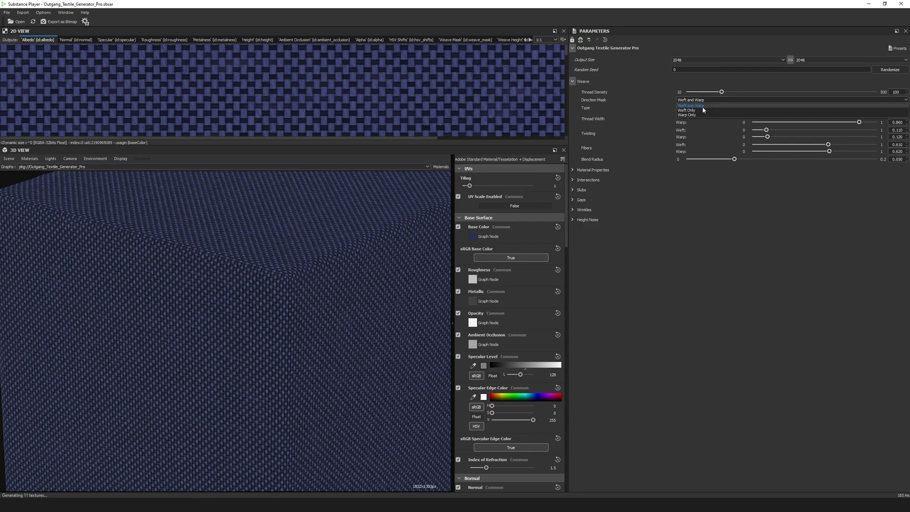
scroll(218, 332, up, 8)
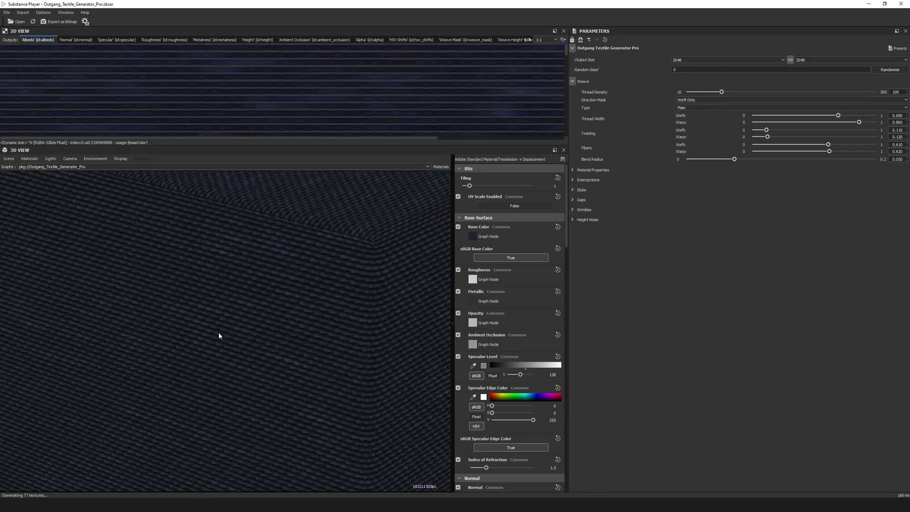
scroll(218, 333, down, 5)
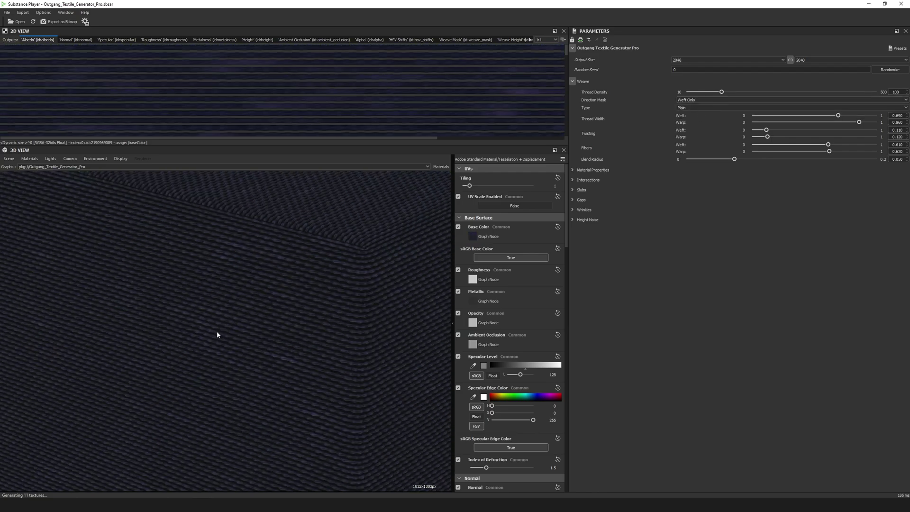
click(712, 101)
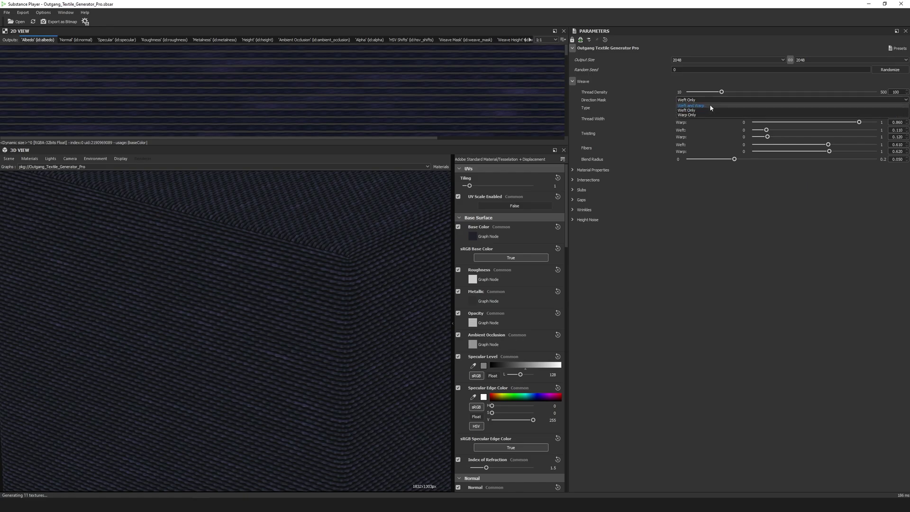
click(703, 112)
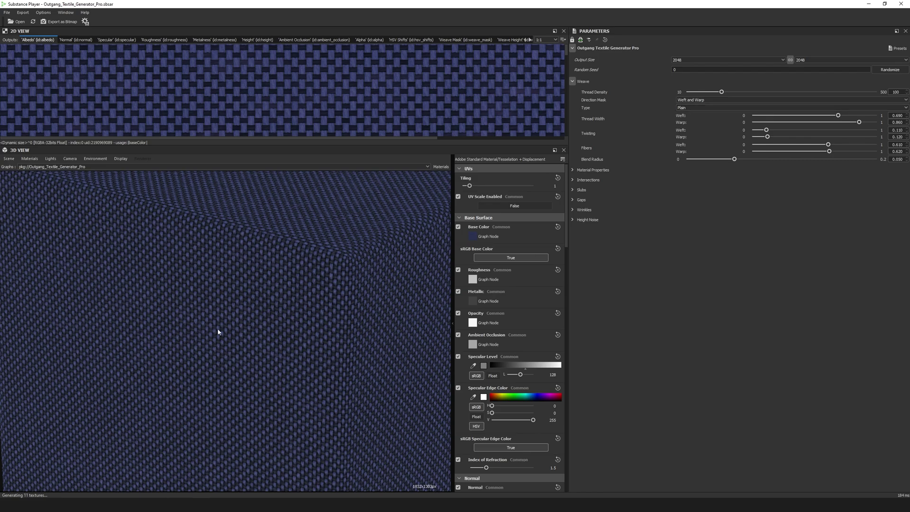
- Try the Twill weave type, inspect it on the cube and return to Plain
click(706, 106)
click(700, 117)
drag(359, 299, 351, 243)
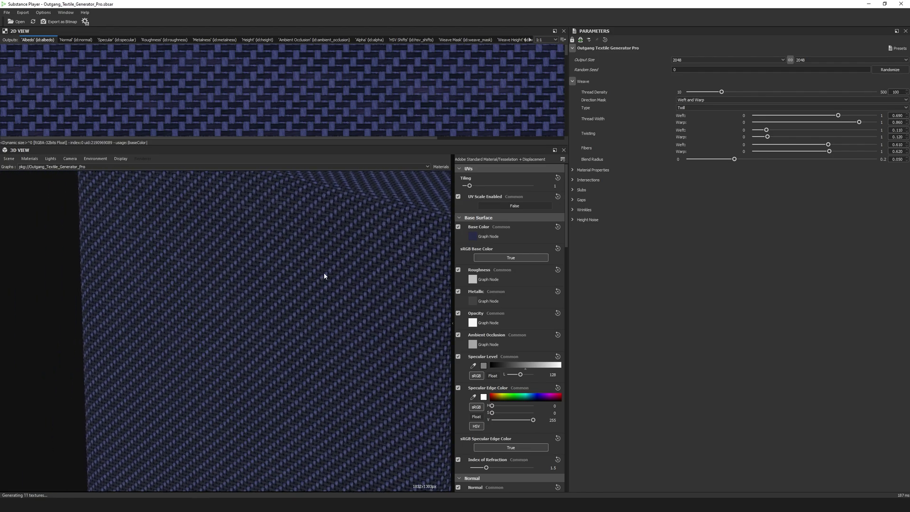
drag(263, 331, 301, 329)
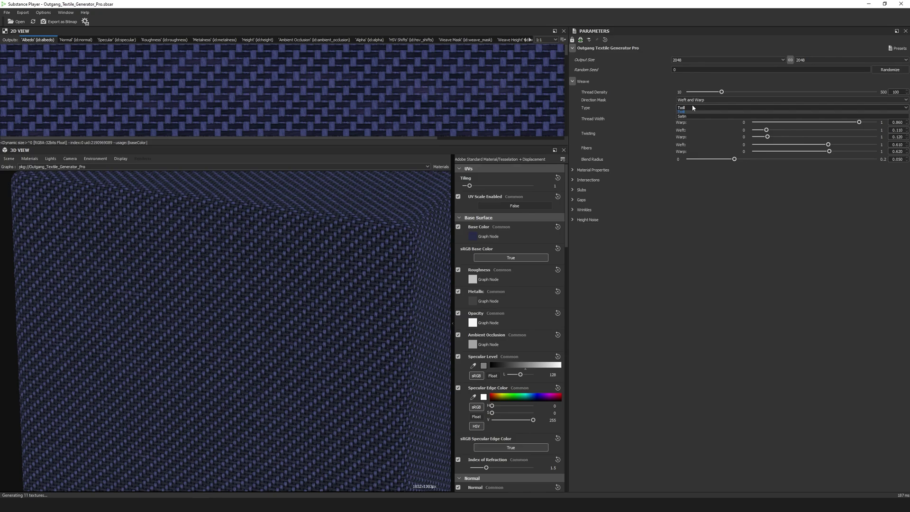
click(691, 105)
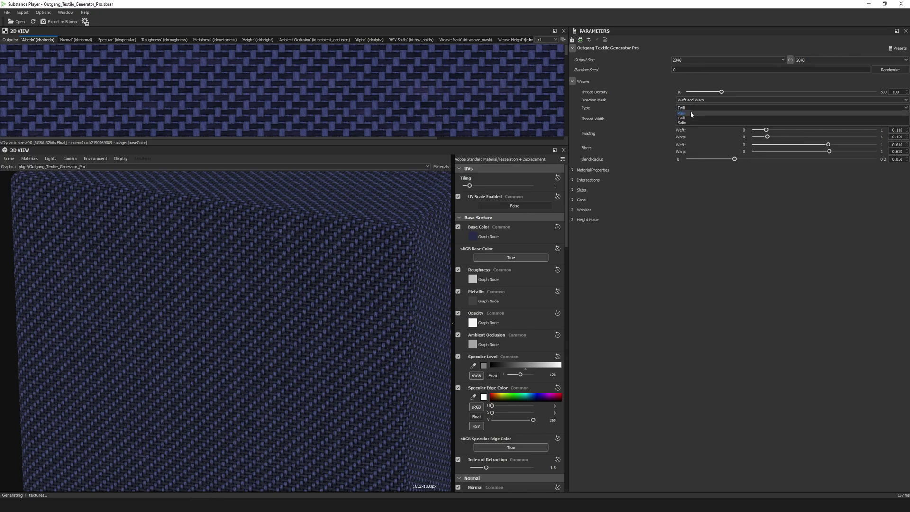
click(690, 114)
- Switch the weave type to Satin and inspect its threads on the cube up close
click(692, 109)
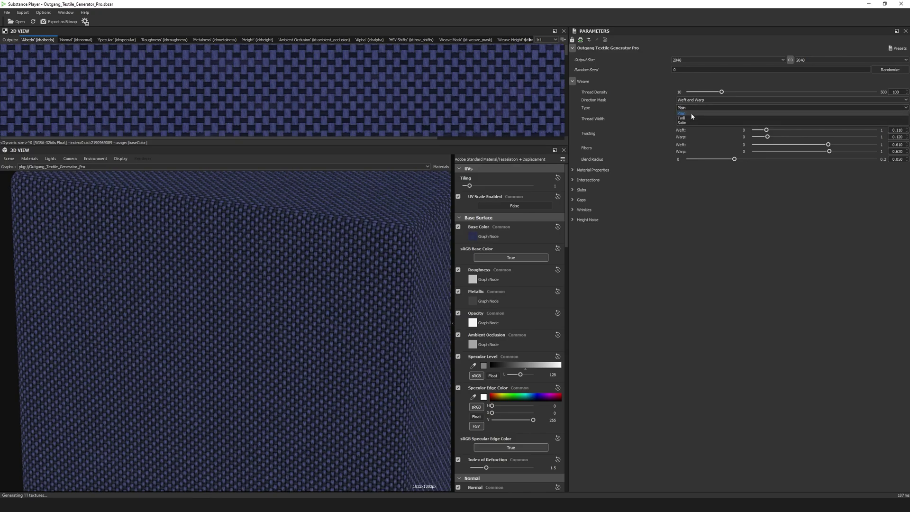
click(689, 122)
drag(375, 317, 230, 343)
scroll(229, 343, down, 5)
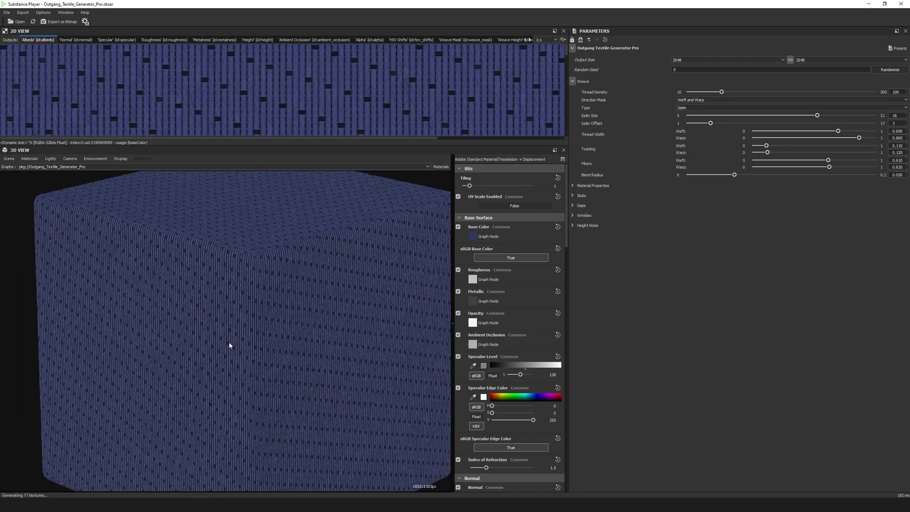
scroll(232, 343, up, 5)
scroll(232, 344, up, 5)
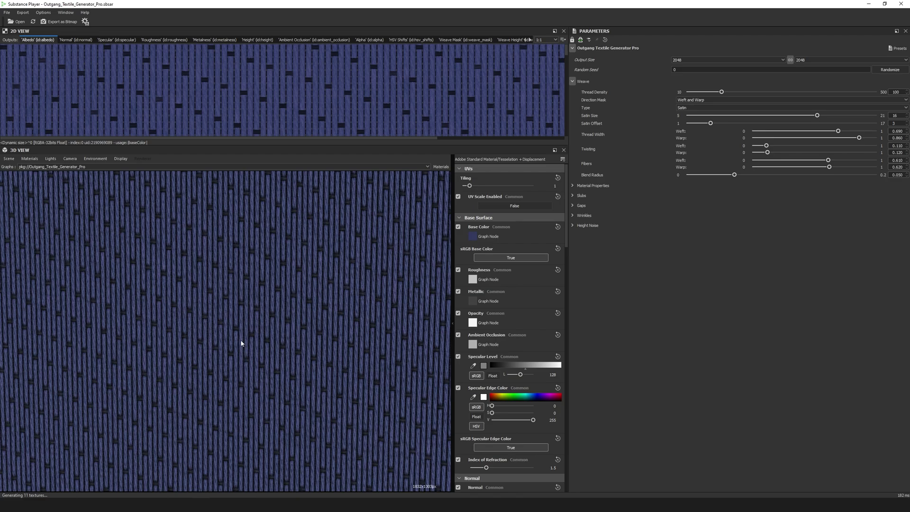
scroll(241, 330, down, 5)
mouse_move(193, 347)
mouse_down()
mouse_move(232, 347)
mouse_move(202, 349)
mouse_up()
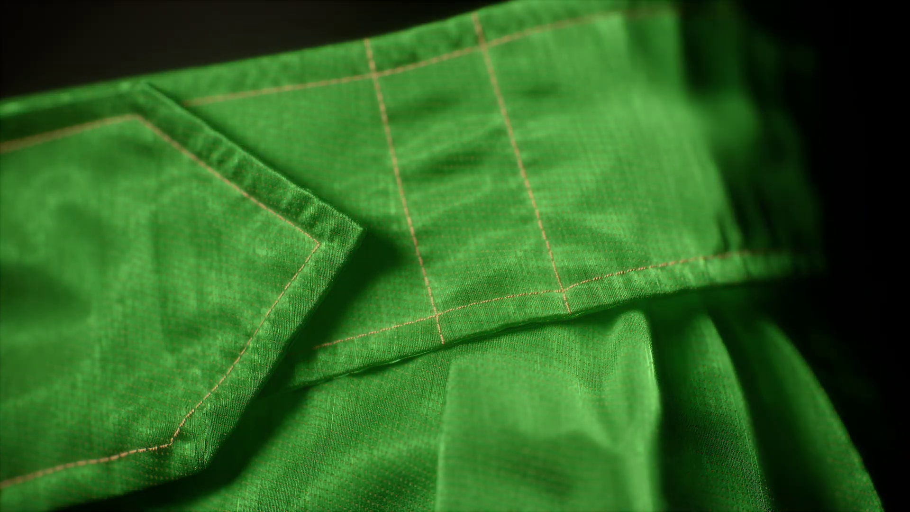
- Compare the satin weave with Twill again and return the weave type to Satin
click(697, 108)
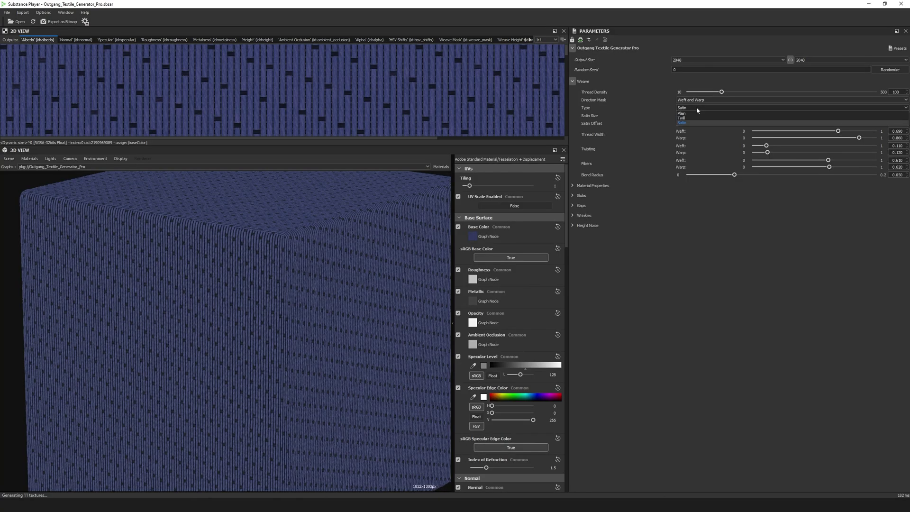
click(693, 108)
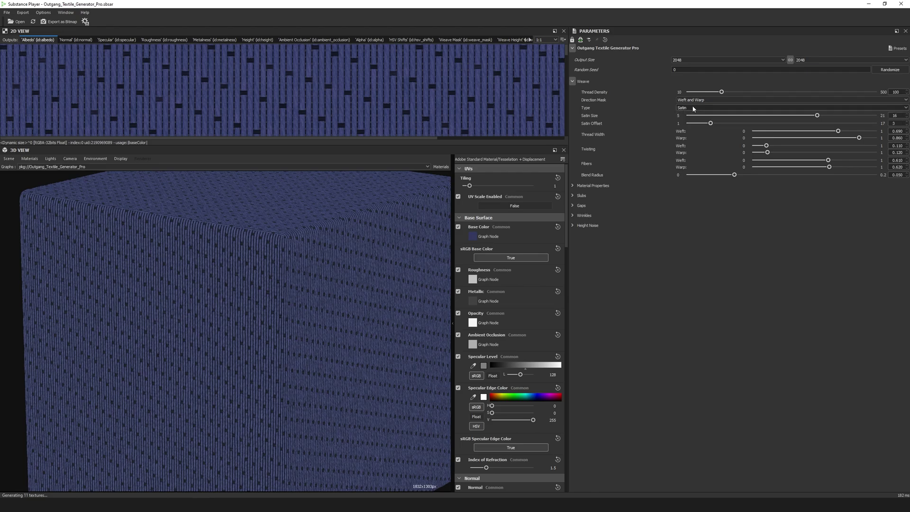
click(693, 108)
click(692, 116)
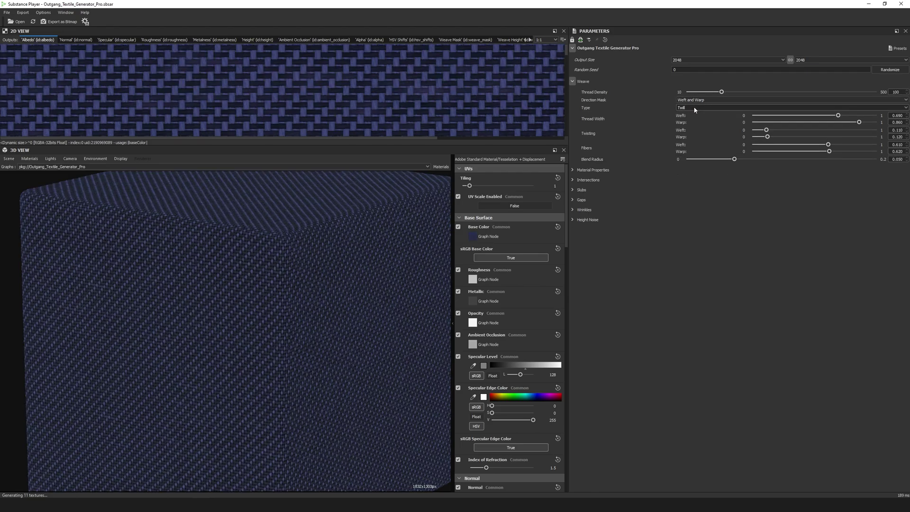
click(694, 108)
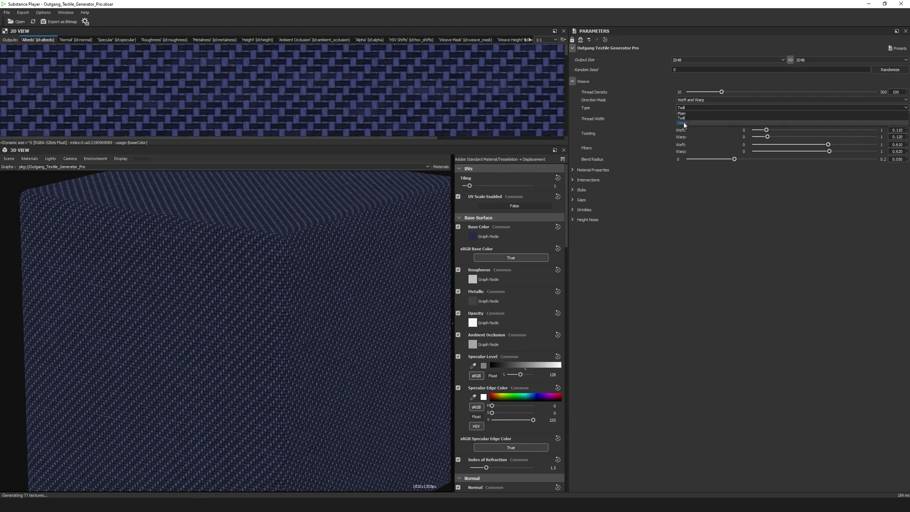
click(686, 123)
- Try satin sizes of 11 and 5 and compare the weave patterns on the cube
click(755, 116)
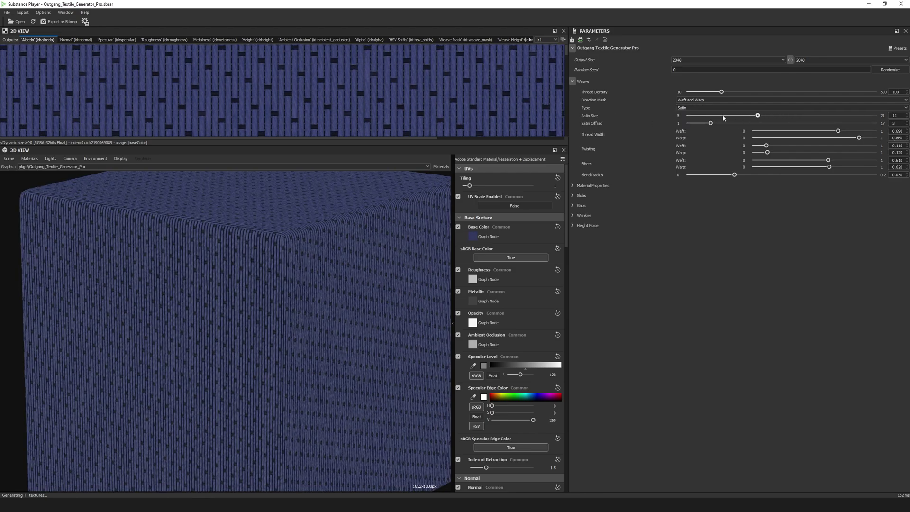
drag(205, 300, 260, 128)
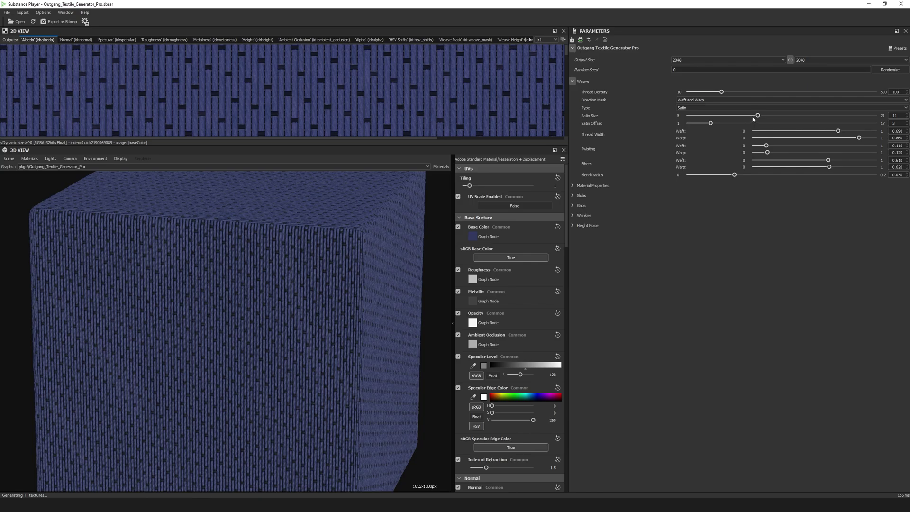
drag(757, 115, 674, 119)
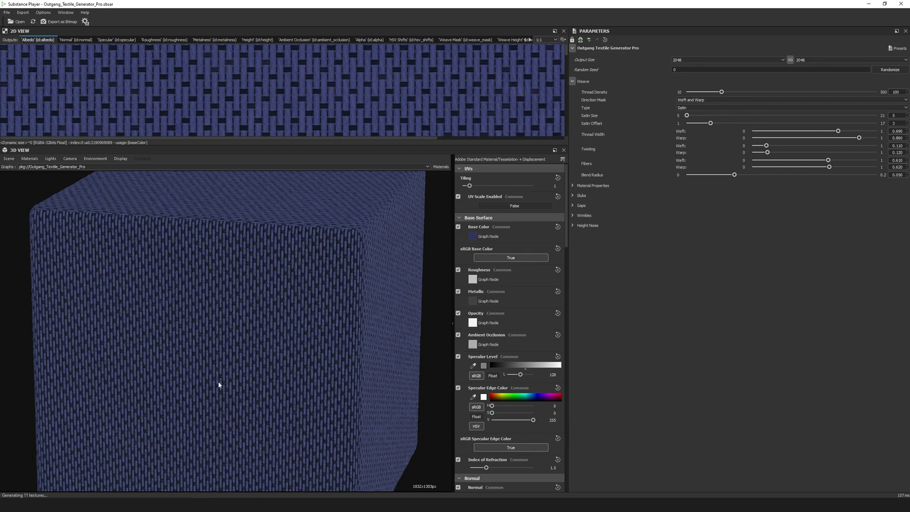
mouse_move(231, 334)
mouse_down()
mouse_move(219, 347)
mouse_move(246, 335)
mouse_up()
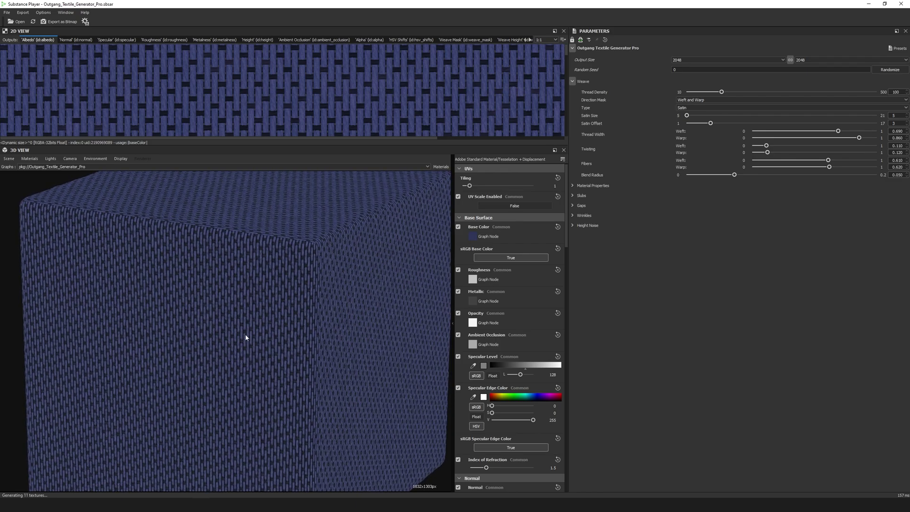
- Try the satin size at 21 and at a mid-range value, and raise the satin offset
click(749, 114)
drag(749, 116, 876, 115)
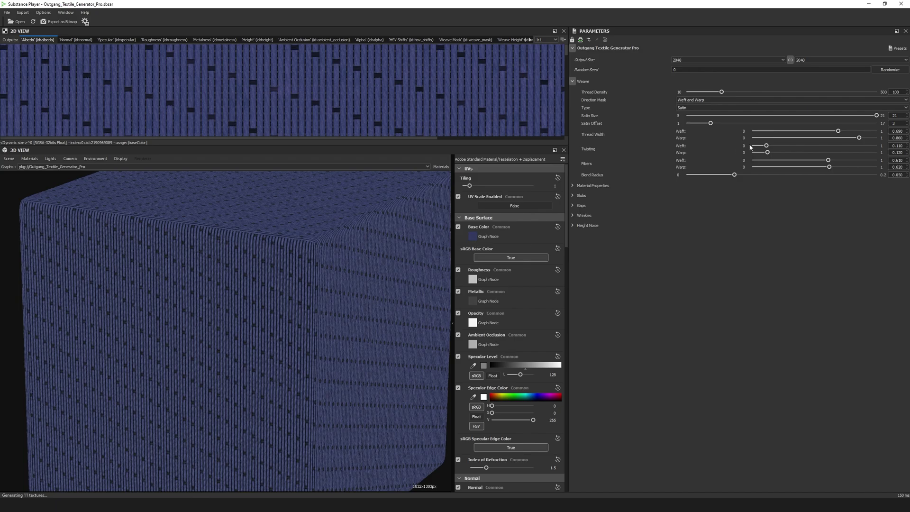
drag(730, 116, 761, 115)
drag(170, 310, 139, 321)
drag(710, 123, 815, 132)
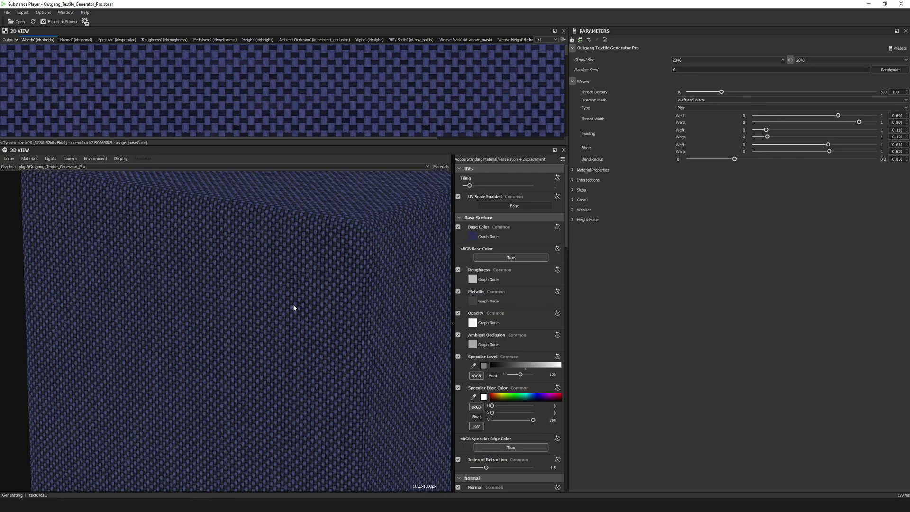
- Narrow the plain weave's weft thread width to 0.191 and inspect the threads up close
scroll(315, 327, up, 5)
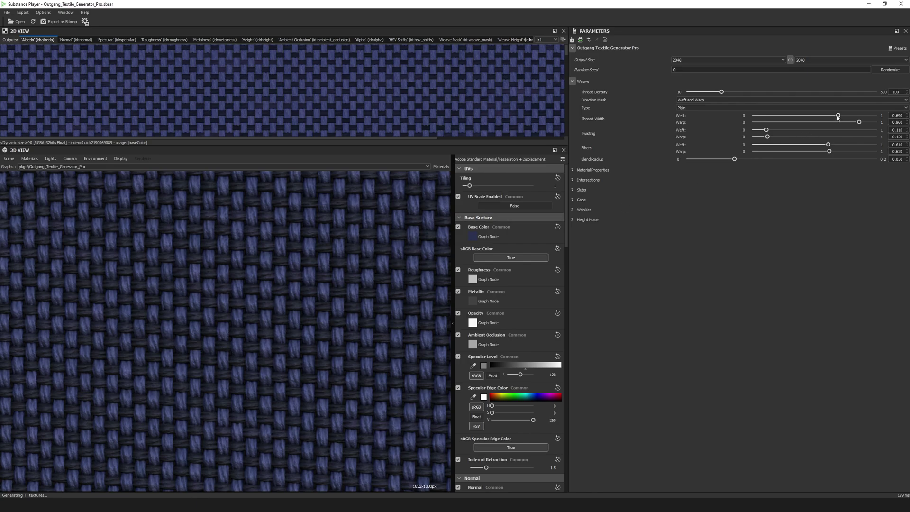
drag(837, 116, 775, 116)
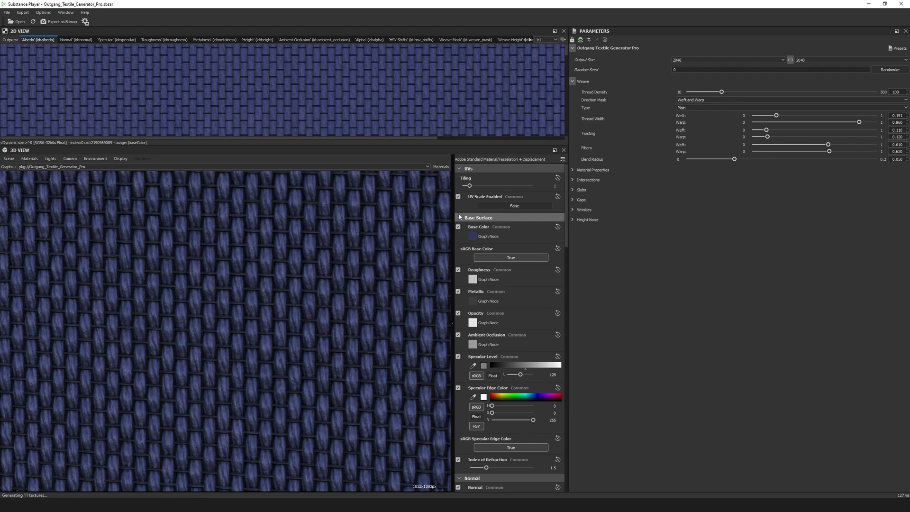
scroll(264, 286, down, 5)
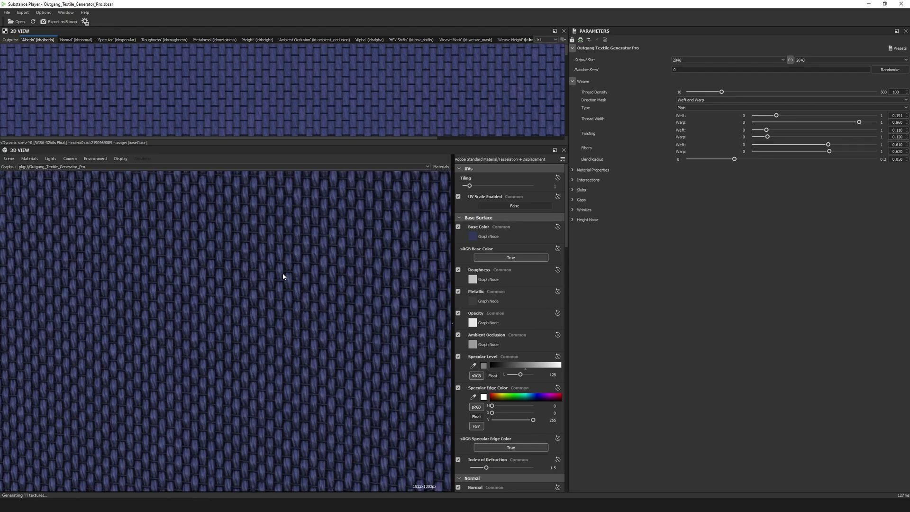
- Set the thread widths to 0.444 for the weft and 0.277 for the warp, and inspect the open weave
drag(776, 116, 797, 125)
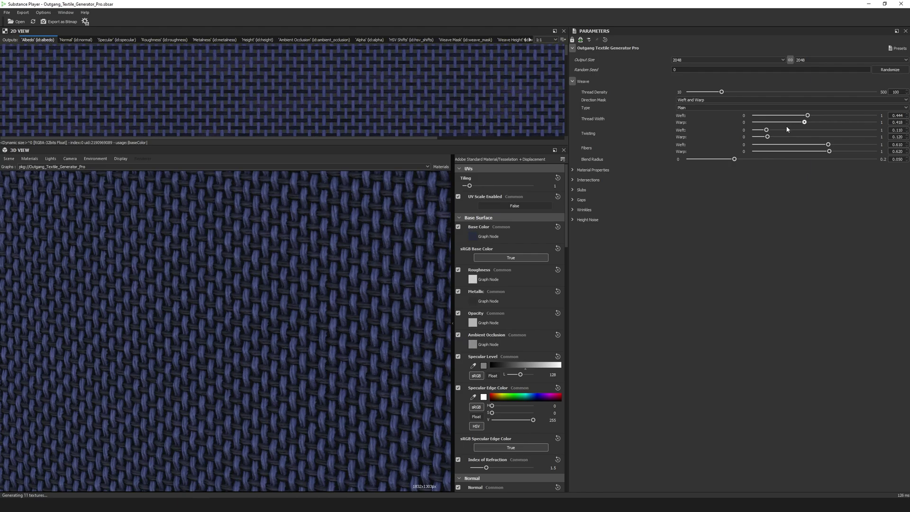
scroll(345, 294, down, 5)
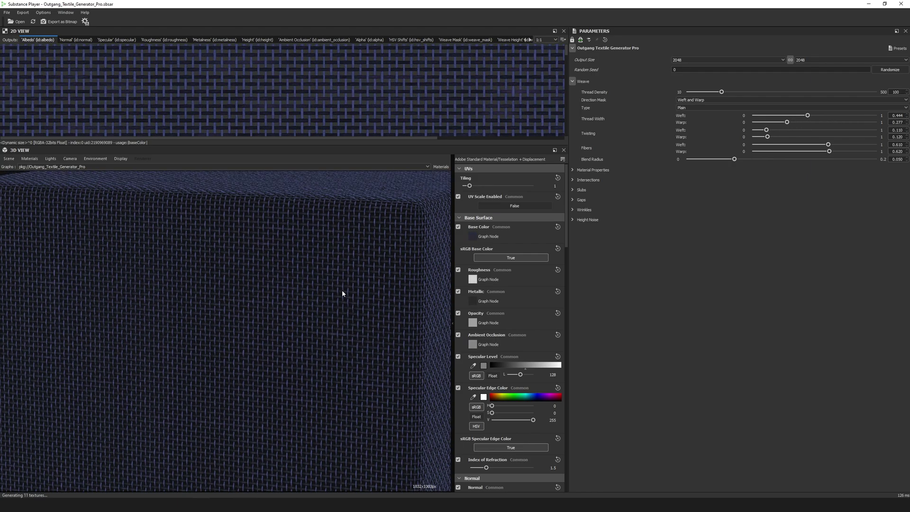
scroll(342, 293, up, 10)
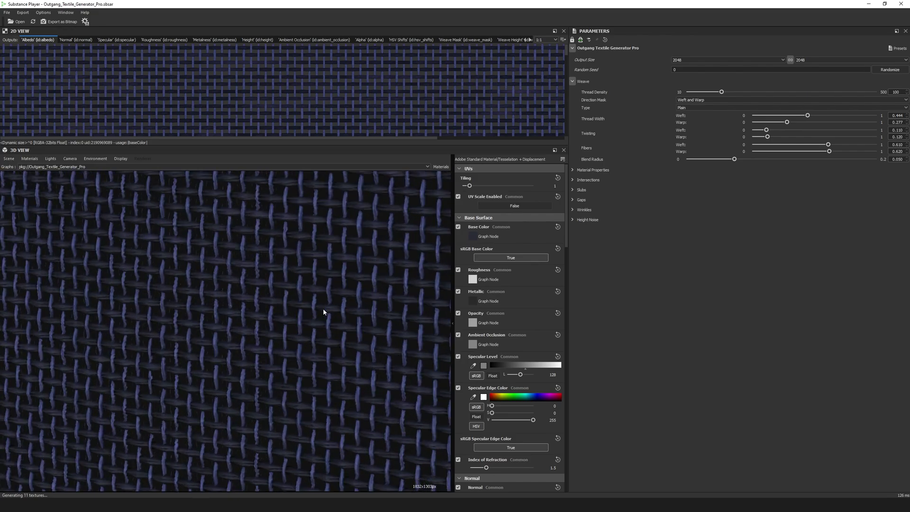
scroll(264, 337, down, 6)
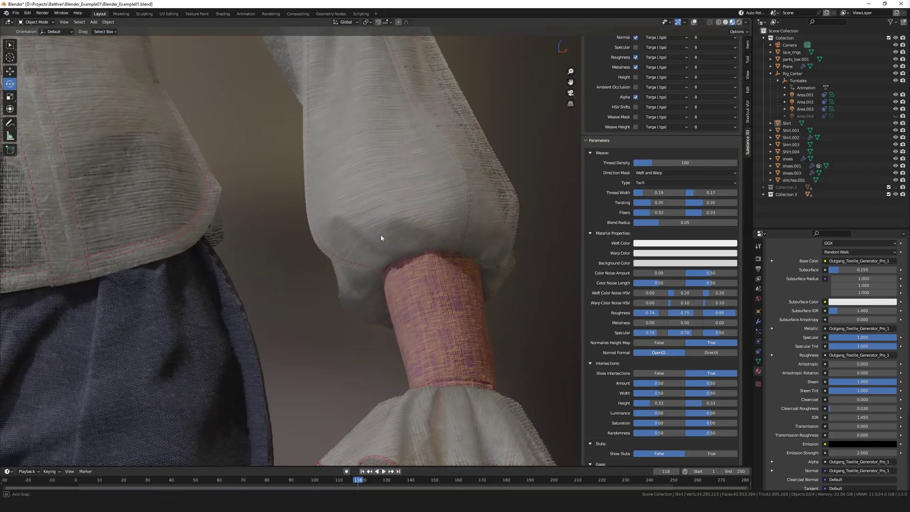
- Inspect the sheer sleeve fabric of the shirt in Blender from another angle
middle_drag(381, 236, 417, 286)
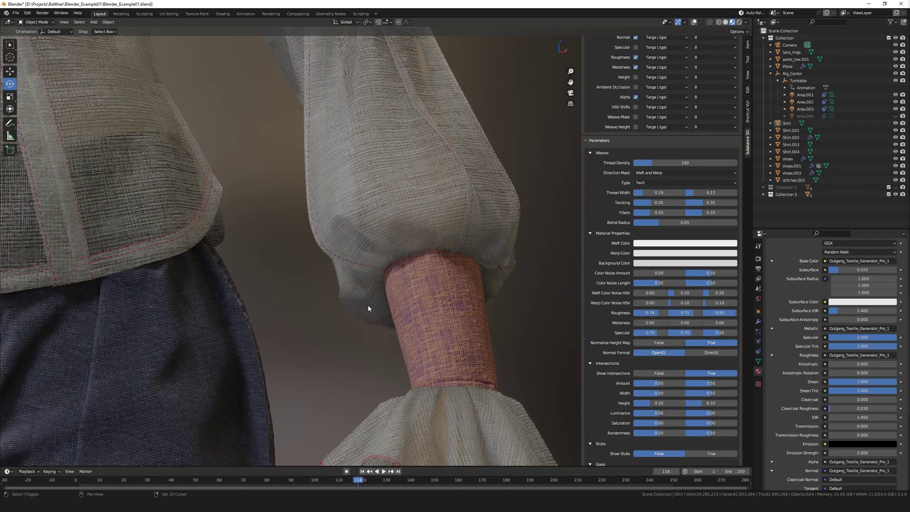
shift+middle_drag(367, 305, 353, 337)
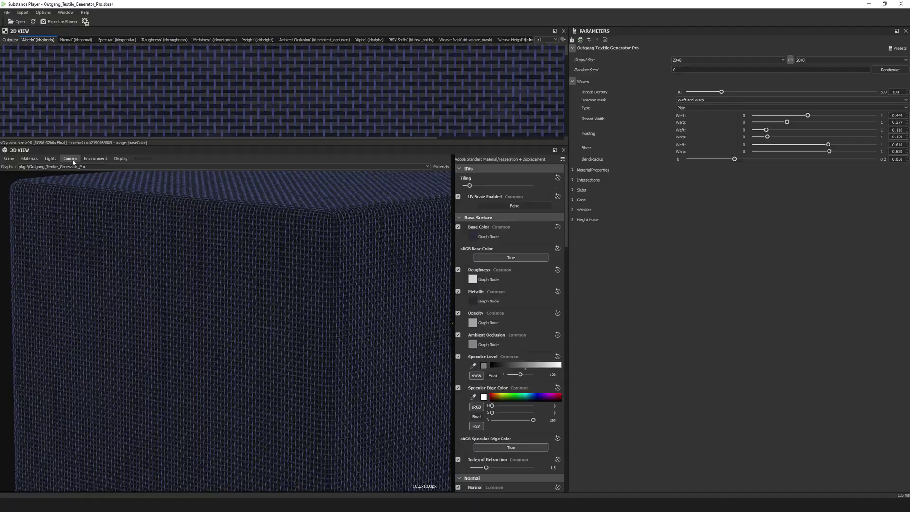
- In Substance Player, set the default camera's clear color to red (H 15, S 255, V 202), and view the sheer ruffled cuff in Blender
click(70, 158)
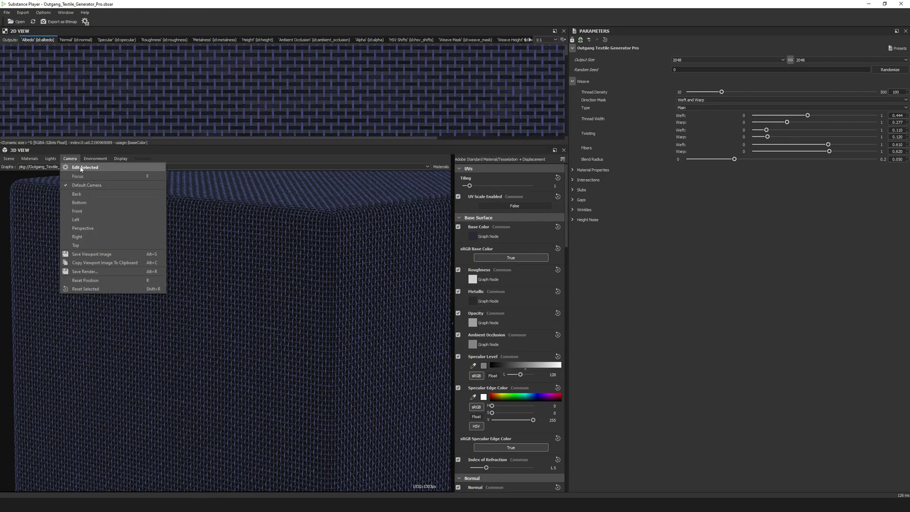
click(80, 169)
click(470, 263)
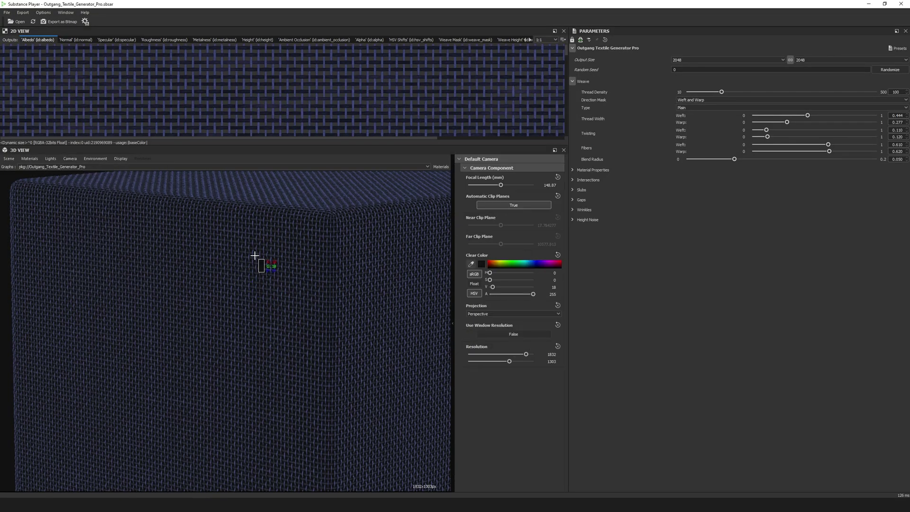
click(490, 264)
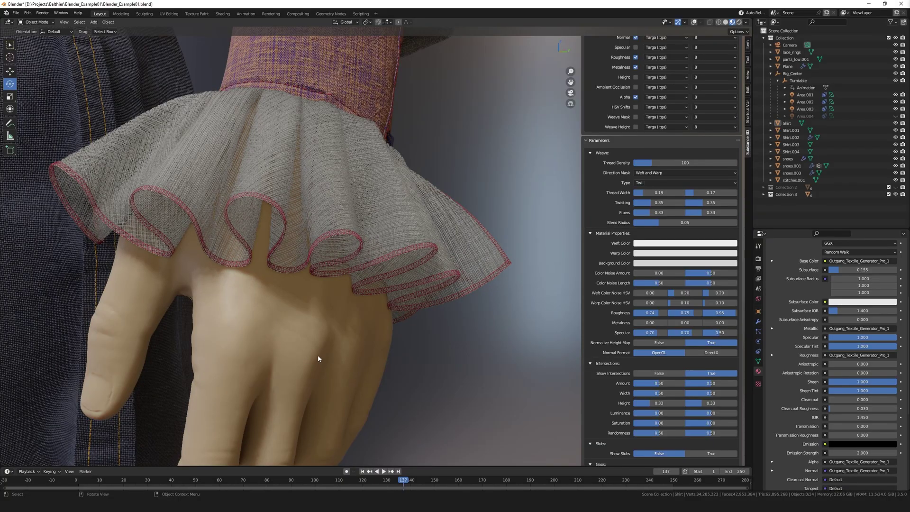
middle_drag(317, 355, 277, 387)
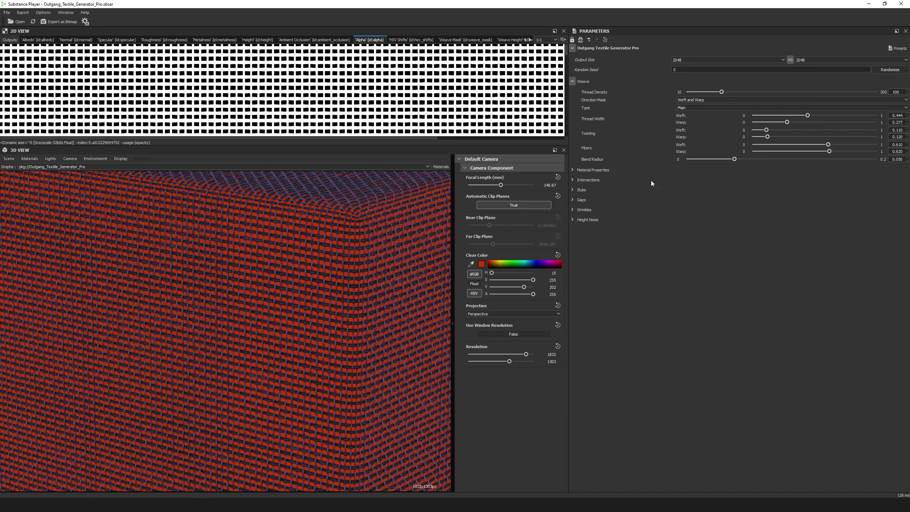
- Inspect the full-width plain weave on the cube in Substance Player, up close and along the cube's edge
click(573, 171)
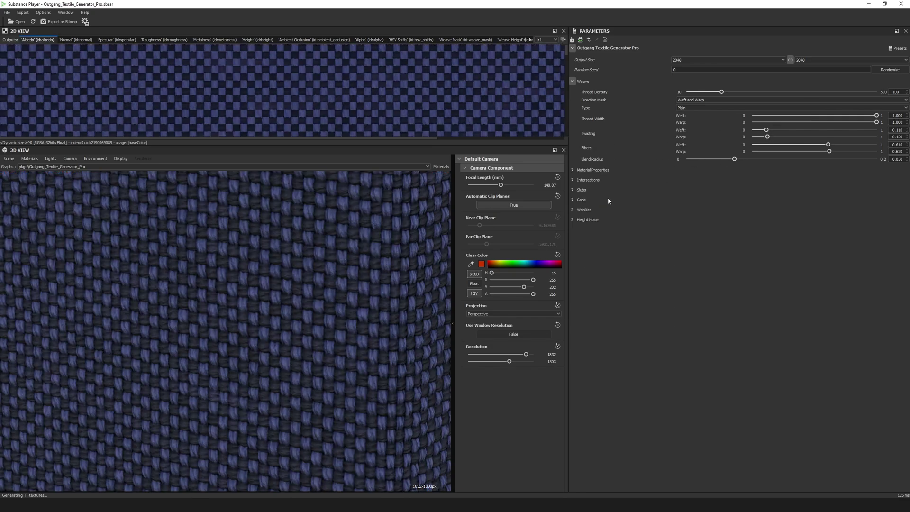
drag(322, 314, 324, 316)
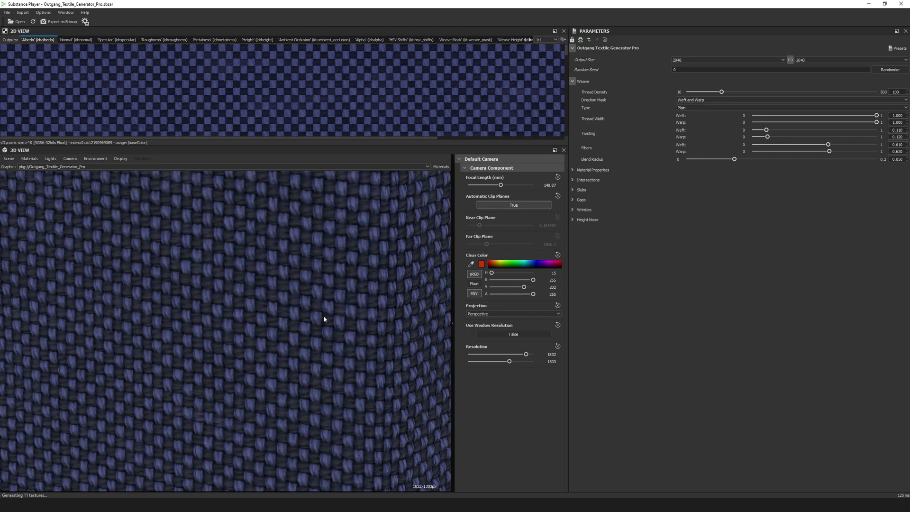
scroll(325, 319, down, 5)
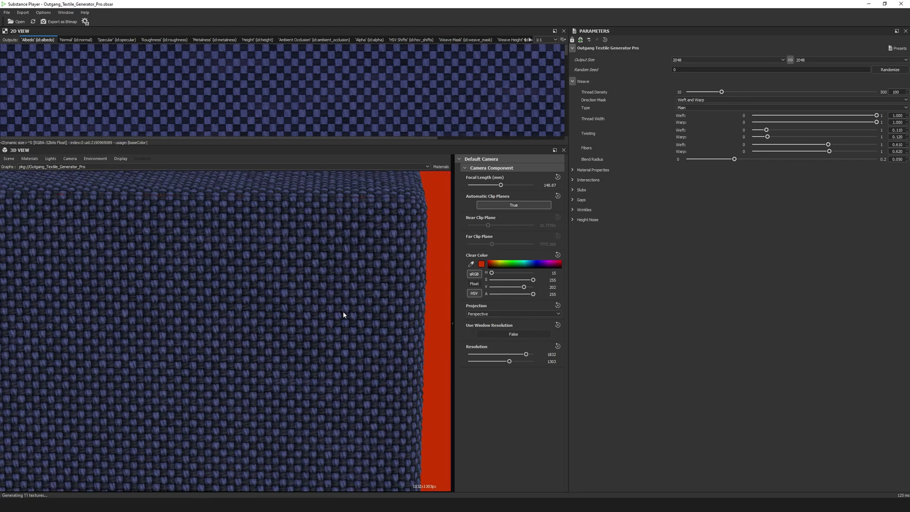
middle_drag(343, 311, 311, 314)
scroll(306, 315, up, 3)
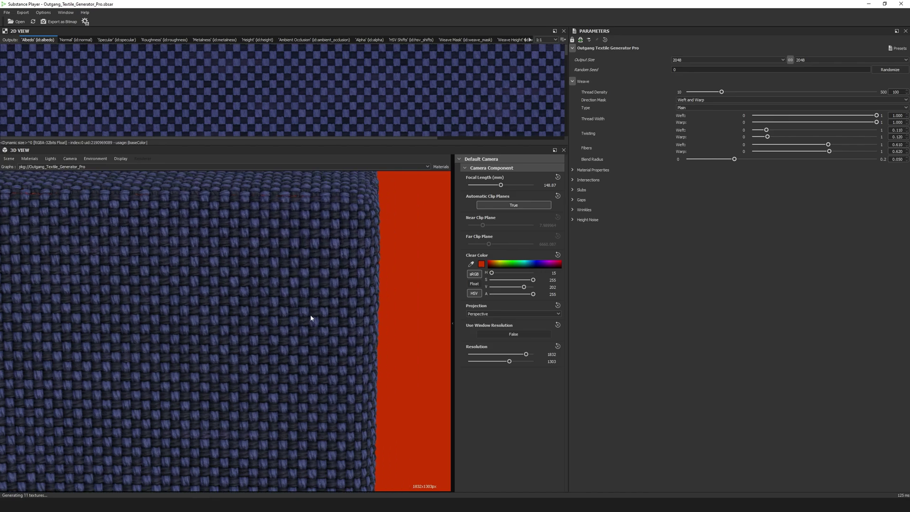
scroll(309, 318, up, 4)
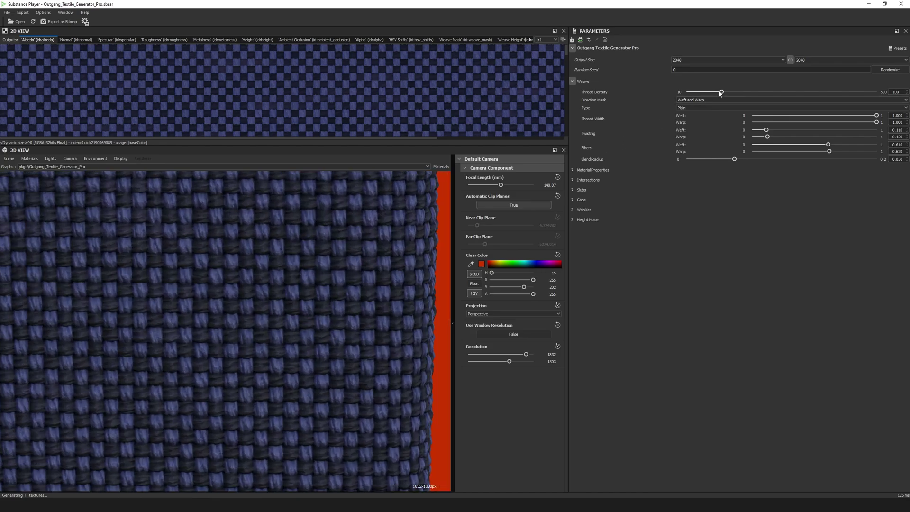
- Lower the thread density to 28 and set both the weft and warp fibers to 0
drag(719, 93, 693, 99)
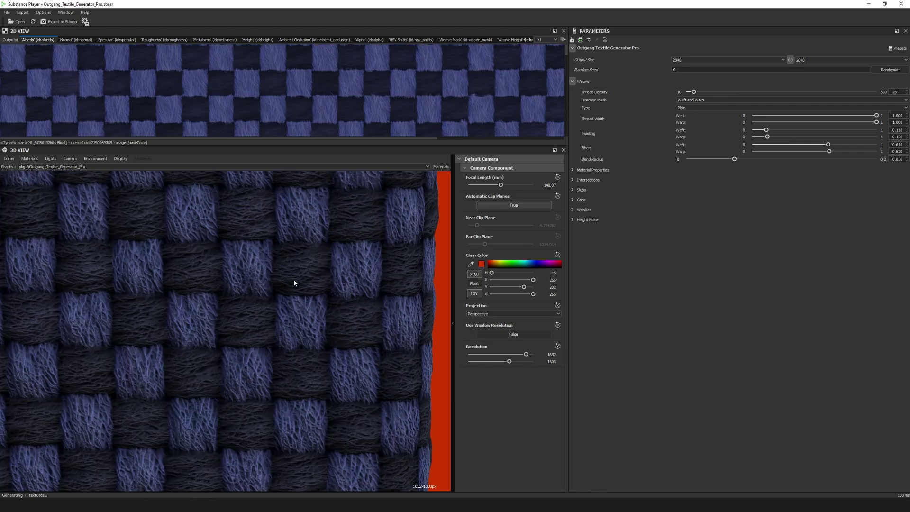
click(753, 144)
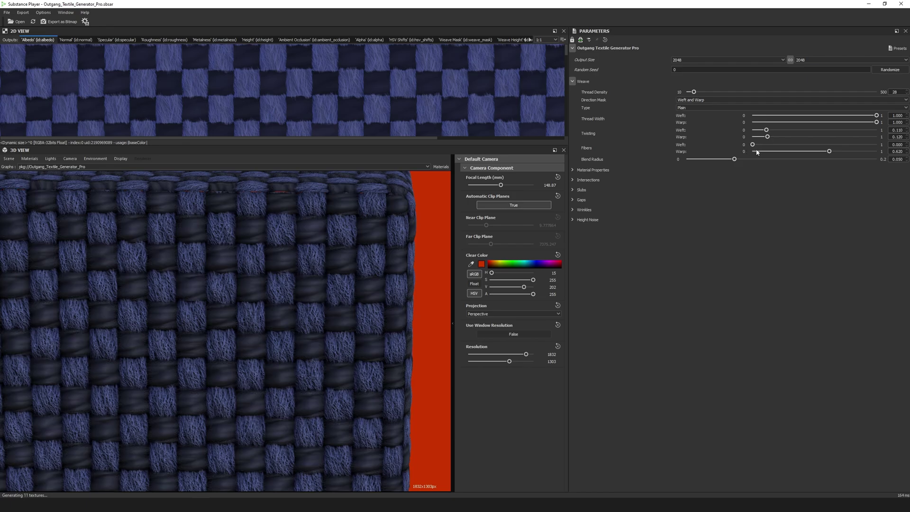
click(752, 151)
scroll(172, 264, down, 2)
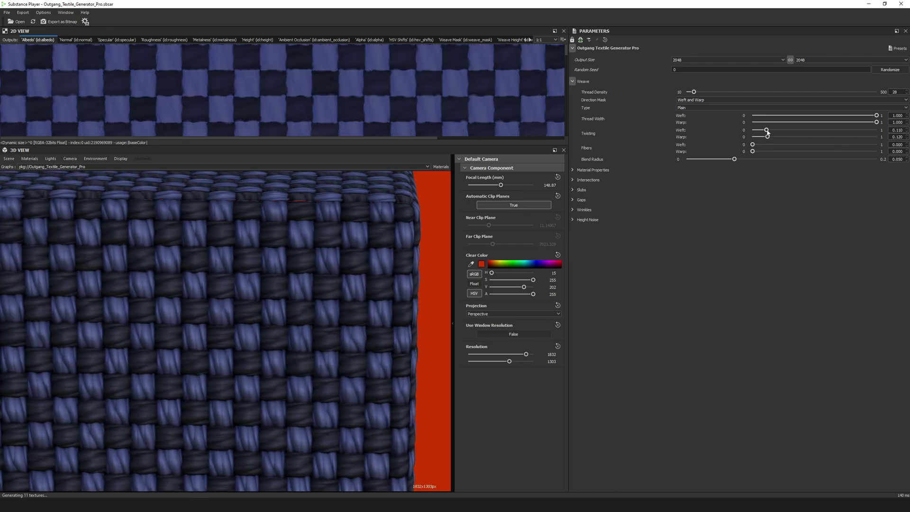
- Try the weft twisting at 0, and raise the twisting to 0.337 for the weft and 0.313 for the warp
drag(767, 133, 754, 133)
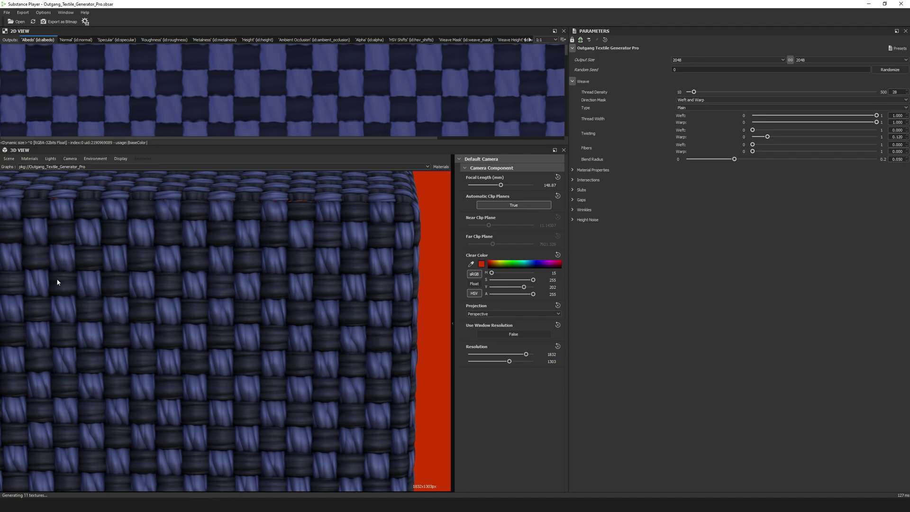
drag(752, 130, 794, 134)
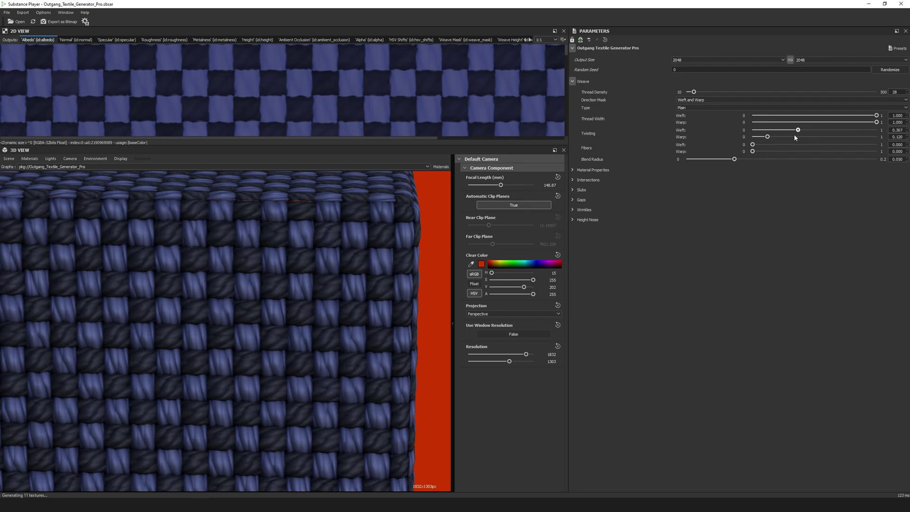
click(790, 137)
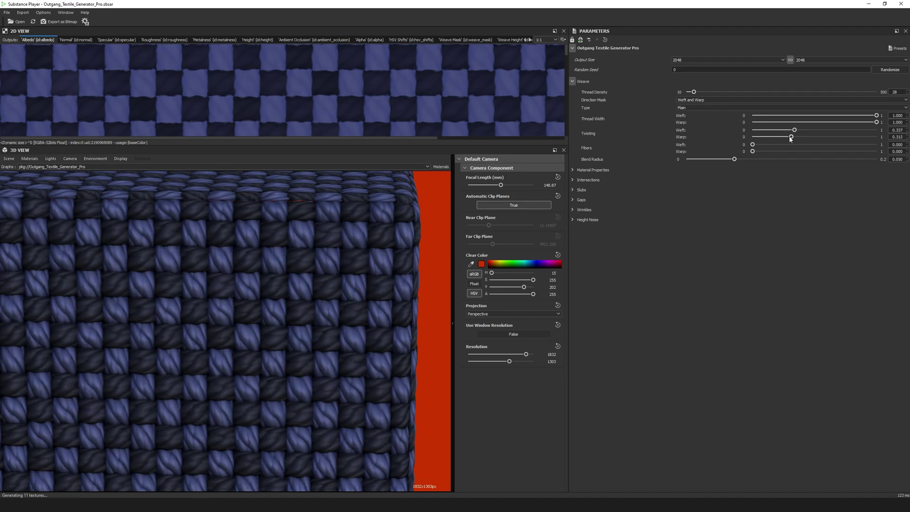
- Change the weave type to Satin, and examine the golden satin garment up close in Blender
click(702, 107)
click(695, 120)
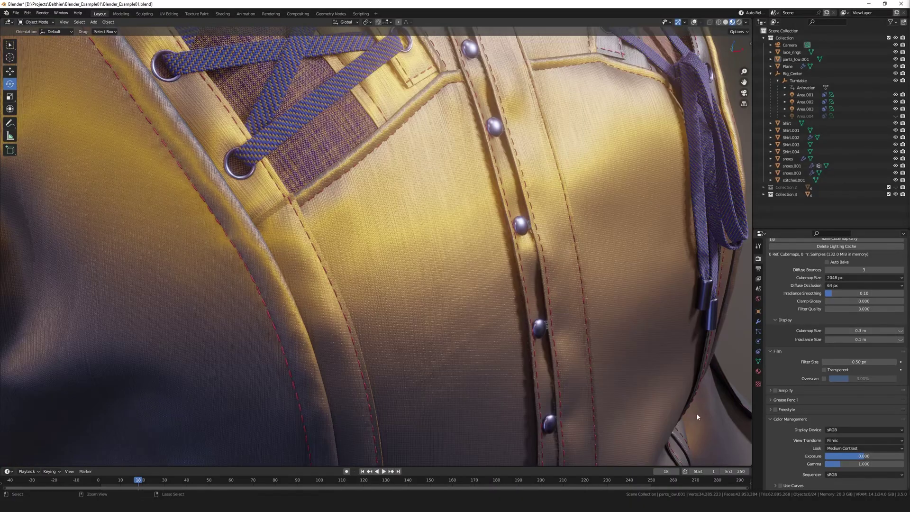
scroll(696, 416, up, 10)
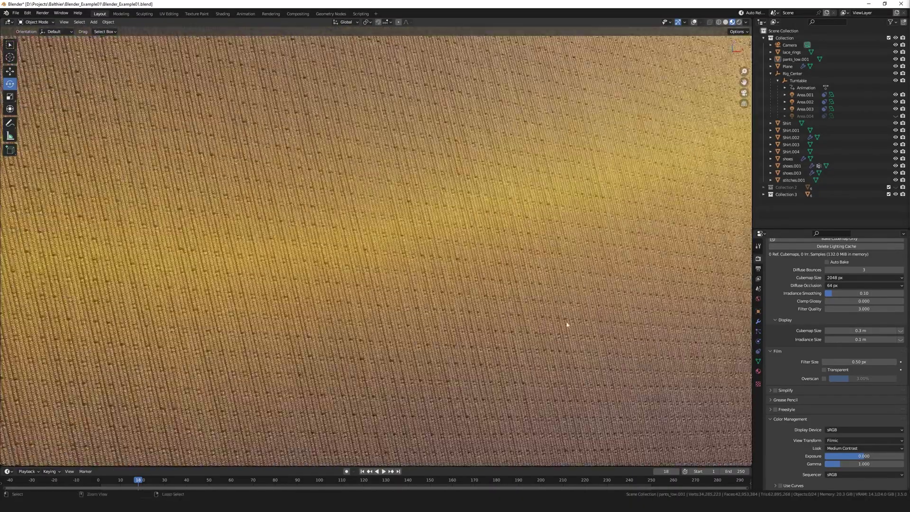
scroll(567, 325, up, 6)
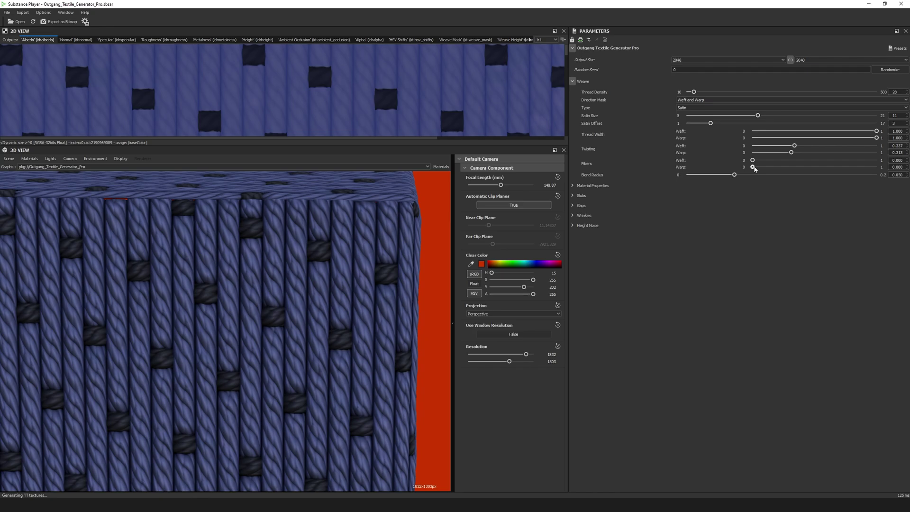
- Raise the satin weave's warp fibers to 0.391 in Substance Player and inspect the fibrous threads up close
drag(764, 169, 811, 173)
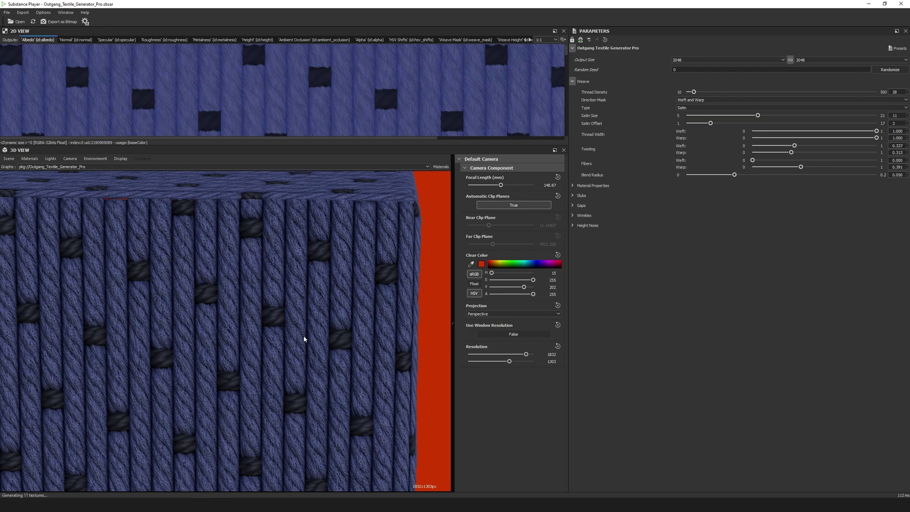
scroll(304, 338, up, 3)
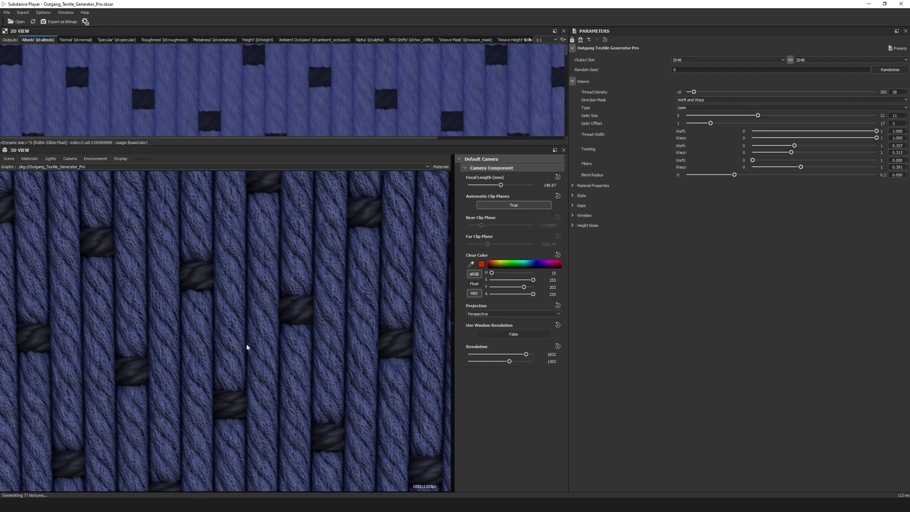
scroll(247, 347, down, 3)
scroll(256, 347, up, 5)
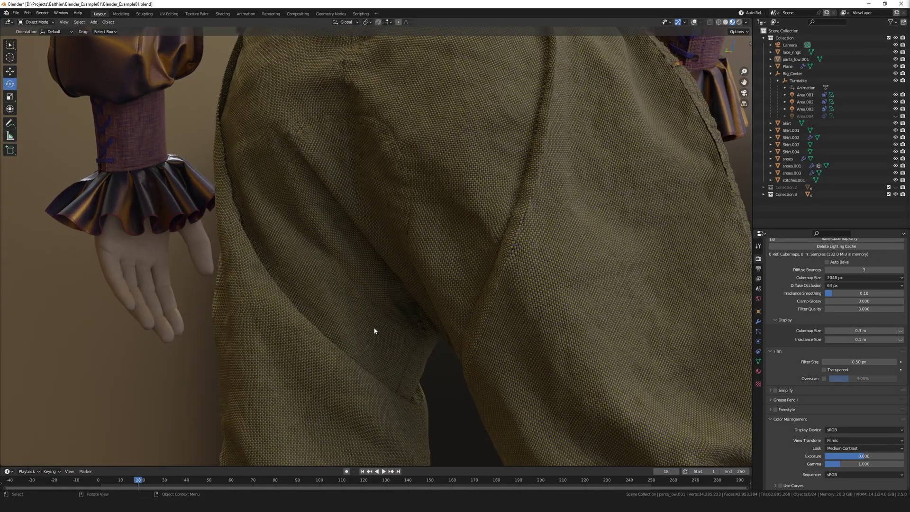
- Examine the coarse weave of the olive pants up close in Blender
mouse_move(374, 330)
middle_down()
mouse_move(427, 323)
mouse_move(266, 317)
mouse_move(379, 326)
middle_up()
scroll(465, 275, up, 5)
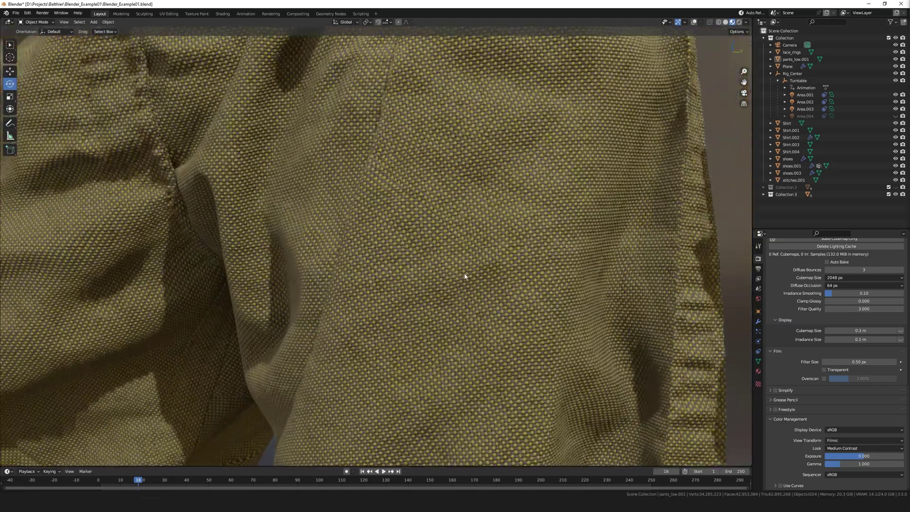
scroll(464, 276, up, 5)
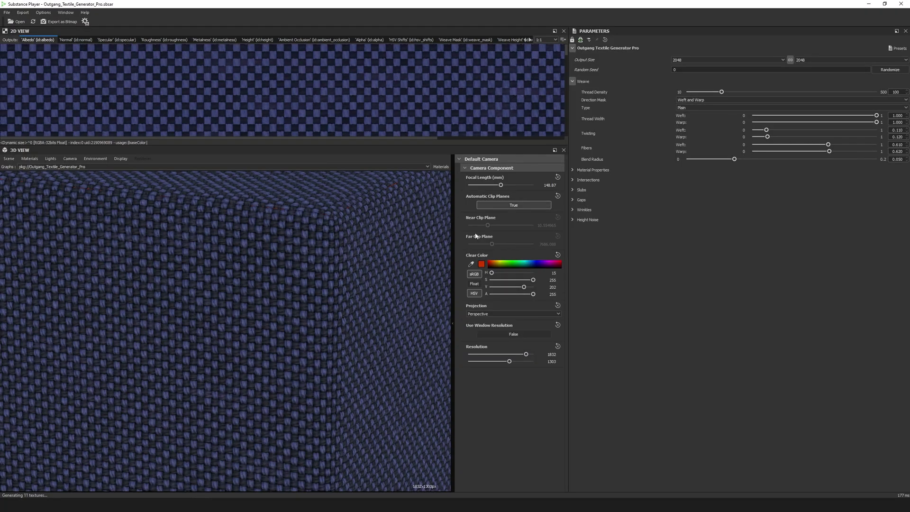
- Set the output size to 4096 in Substance Player and enlarge the 2D albedo preview to 400%
click(695, 62)
click(682, 119)
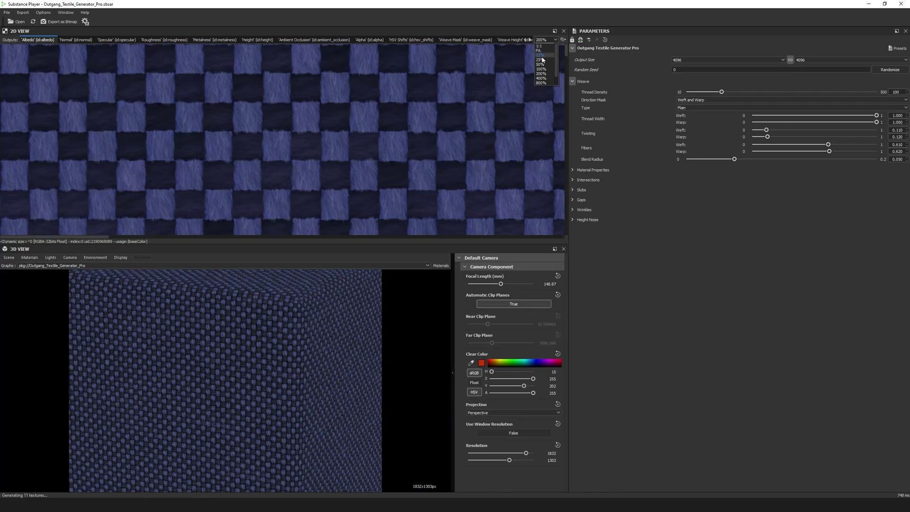
click(540, 78)
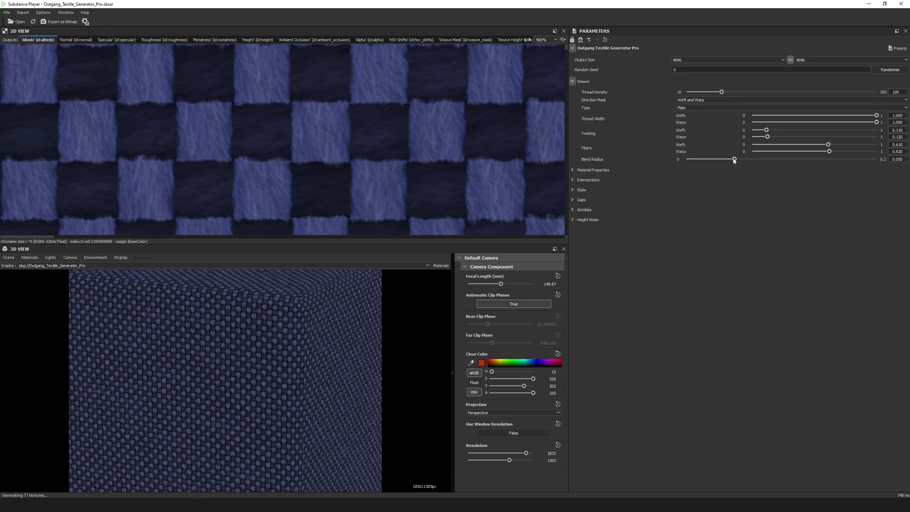
- Try the blend radius at 0 and 0.183, comparing the thread edges in the 2D albedo preview, and lower it again
drag(701, 160, 693, 159)
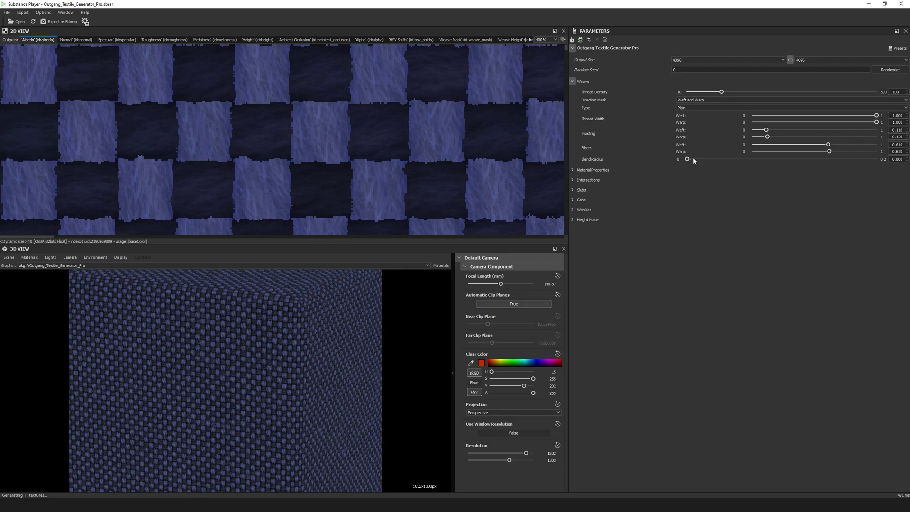
drag(690, 159, 713, 160)
click(860, 160)
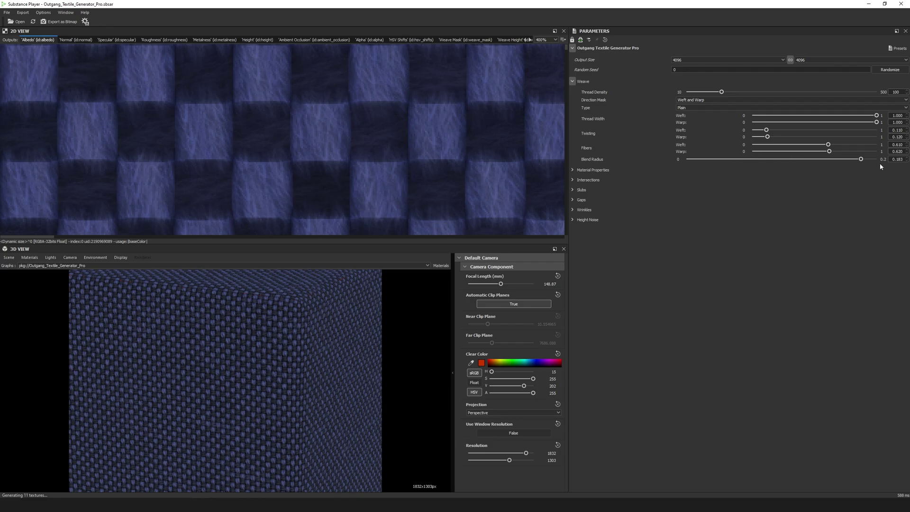
click(725, 159)
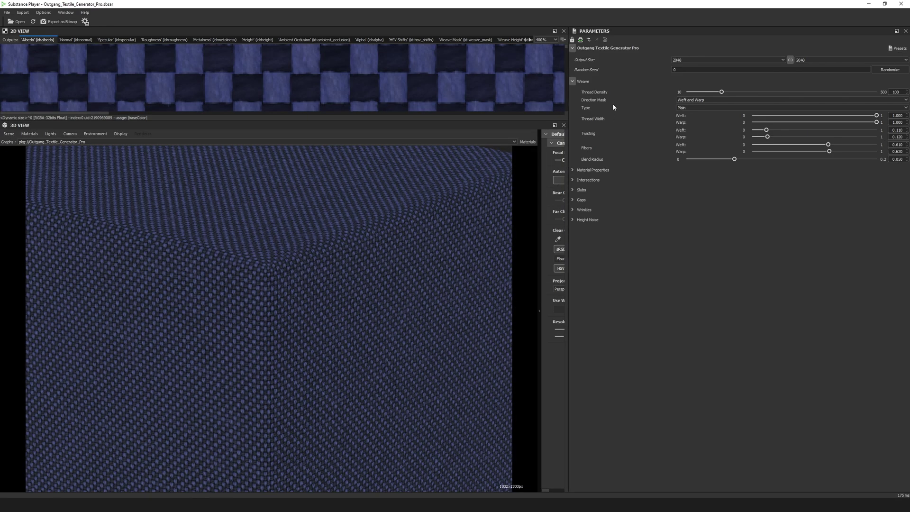
- Set the weft roughness to 0.367 in the material properties, with the roughness output shown in an enlarged 2D view
click(572, 170)
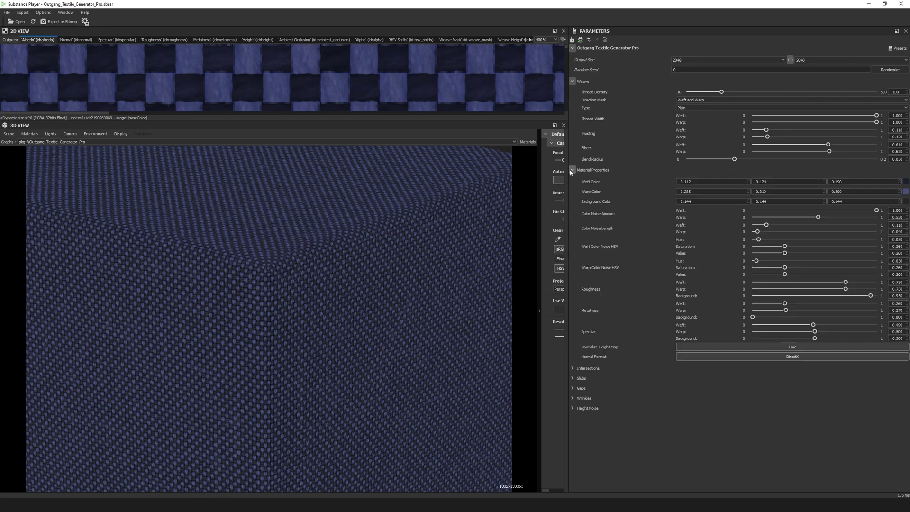
drag(401, 261, 398, 266)
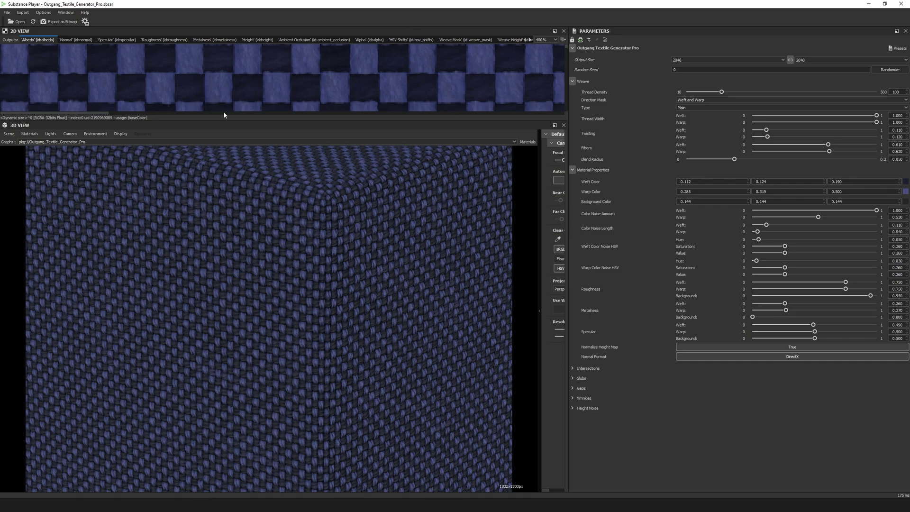
drag(217, 120, 217, 140)
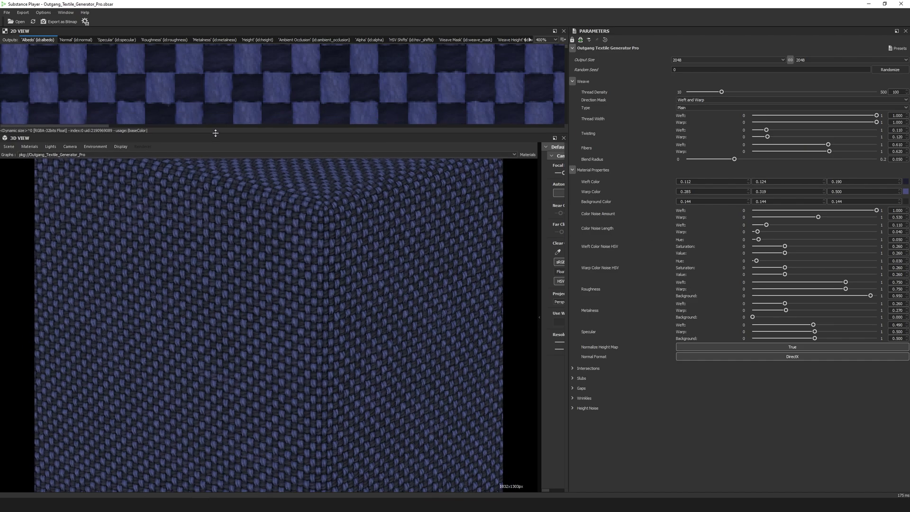
click(159, 40)
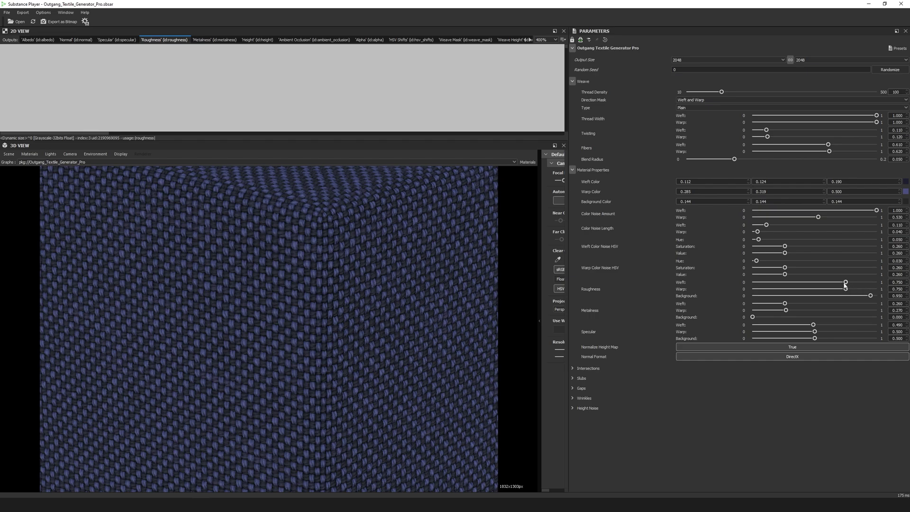
drag(845, 282, 797, 283)
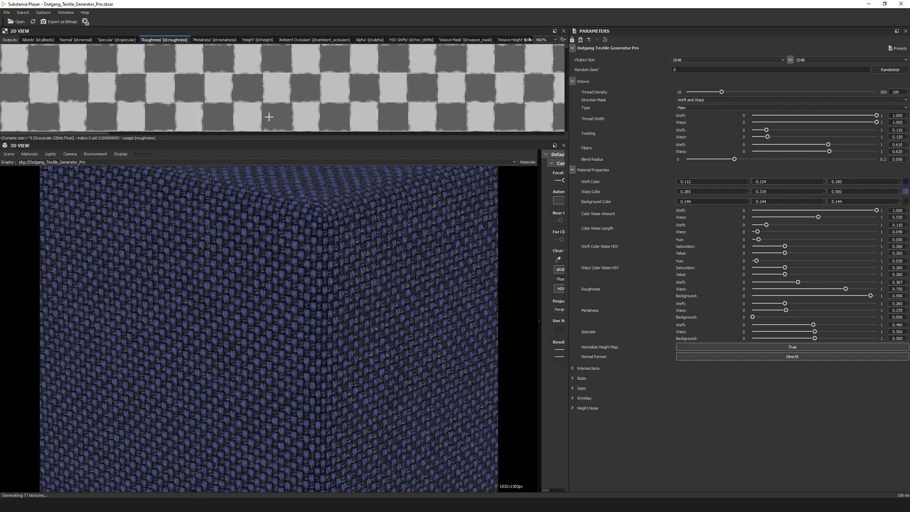
- Change the weft color to yellow #a38f33 in the color editor, comparing the two-tone weave on the cube
scroll(374, 303, up, 5)
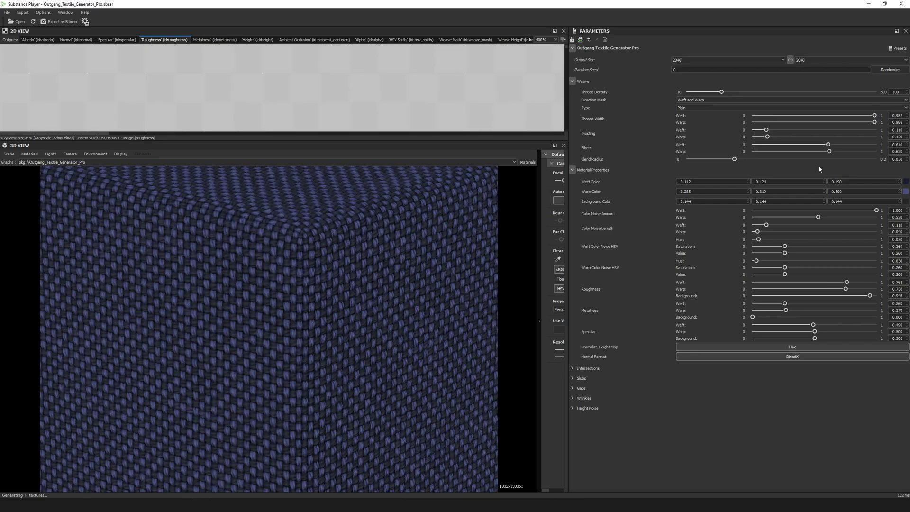
click(905, 182)
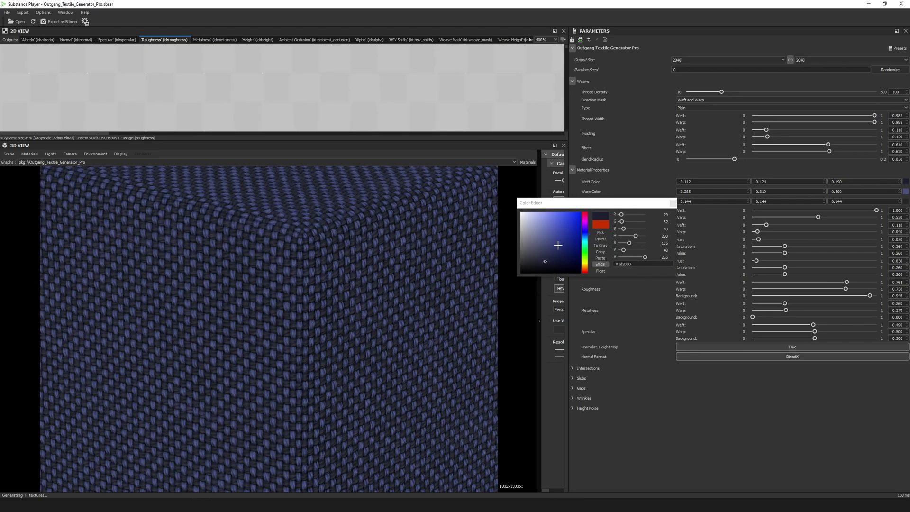
drag(586, 233, 586, 242)
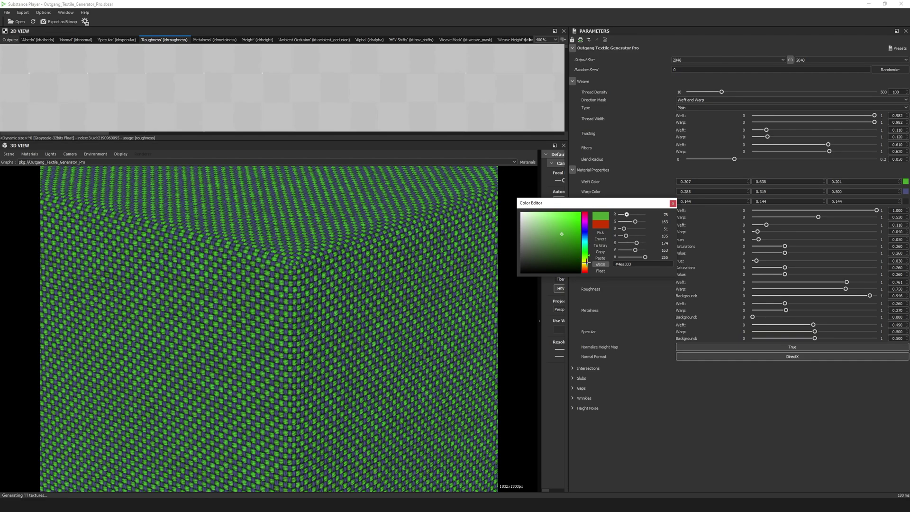
click(586, 264)
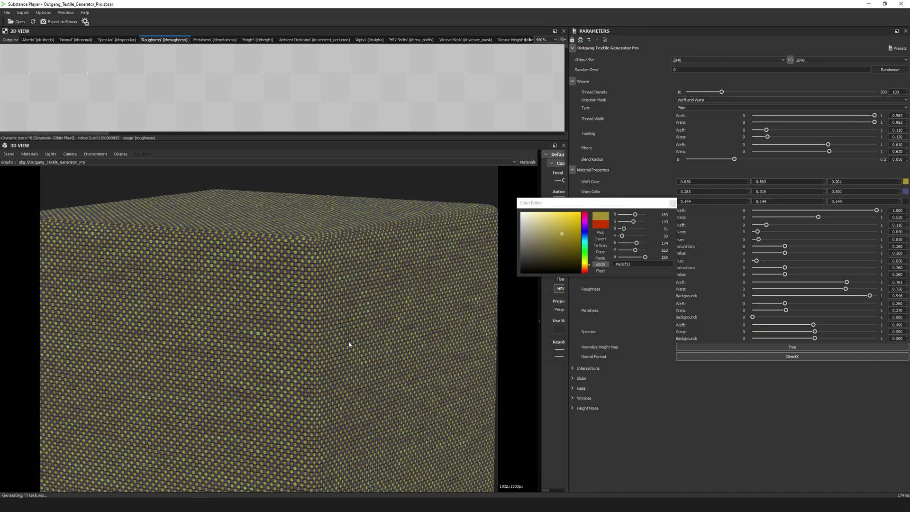
scroll(348, 345, up, 5)
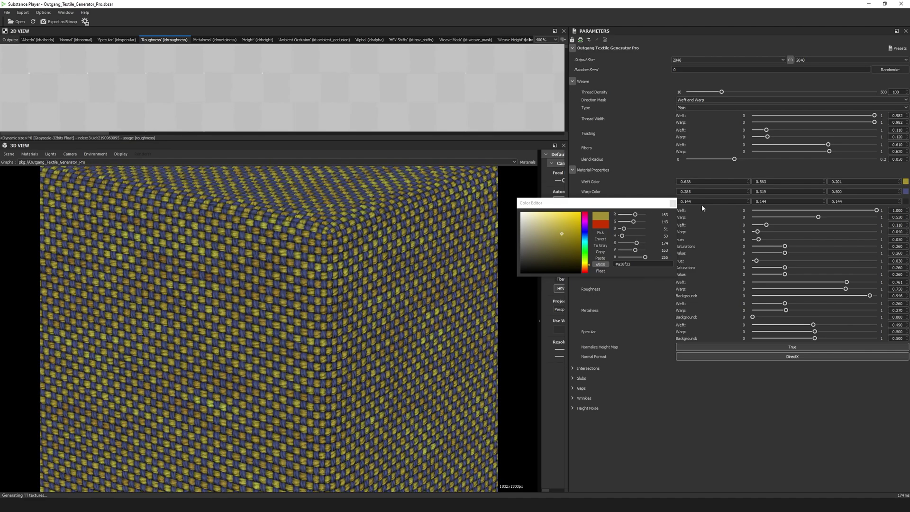
click(672, 202)
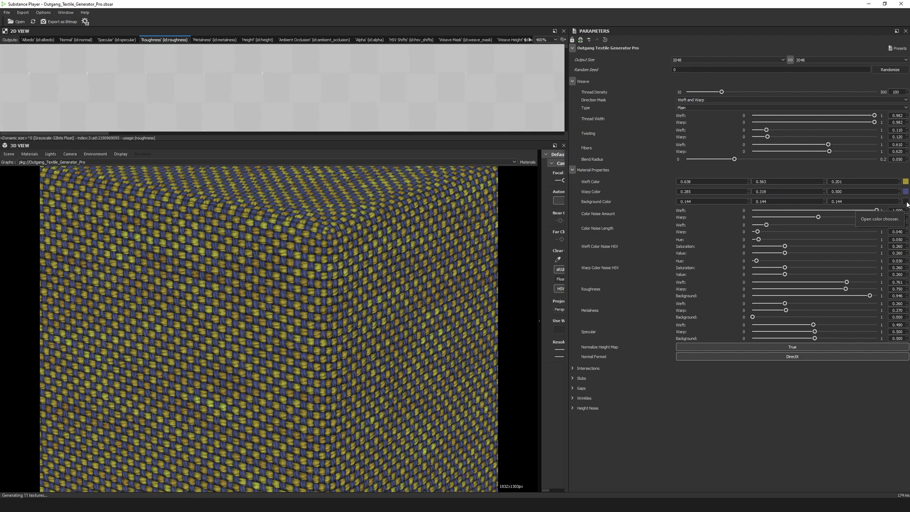
drag(350, 354, 316, 339)
scroll(317, 339, down, 7)
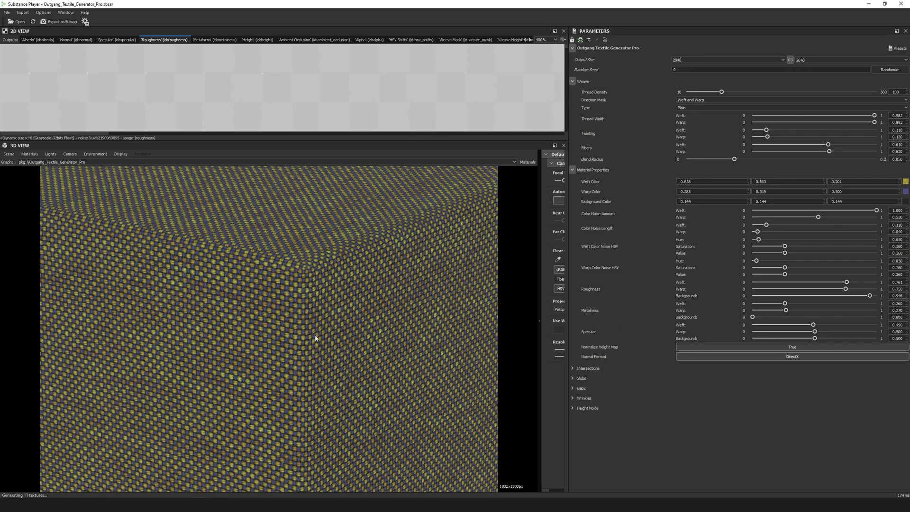
scroll(328, 335, up, 4)
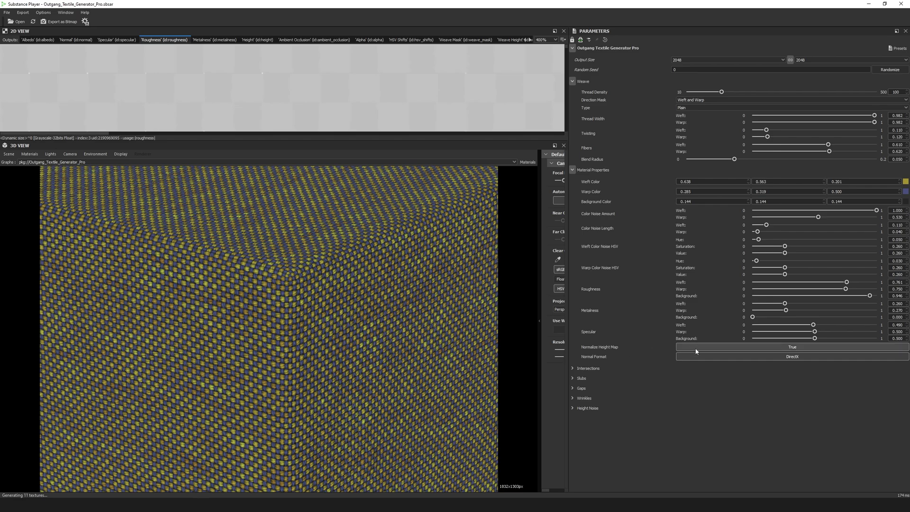
- Show the normal output in the 2D view and switch the normal format to OpenGL
click(76, 39)
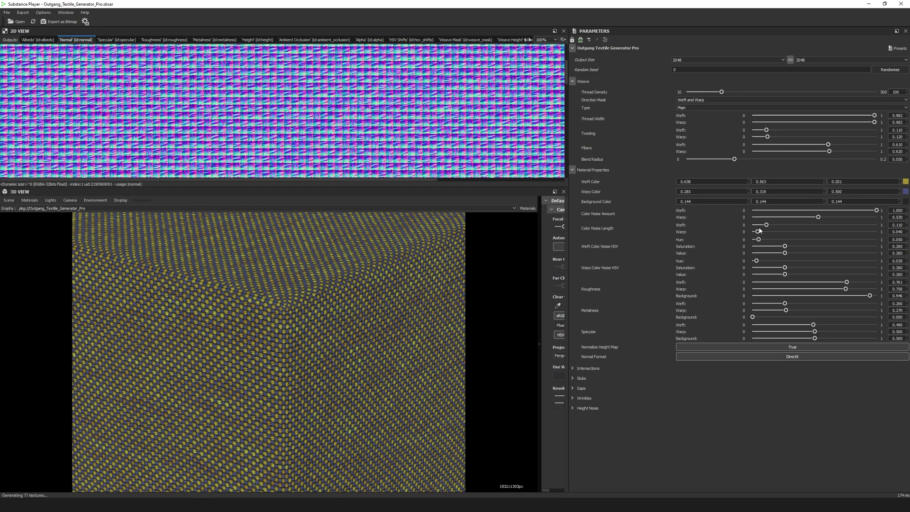
click(697, 356)
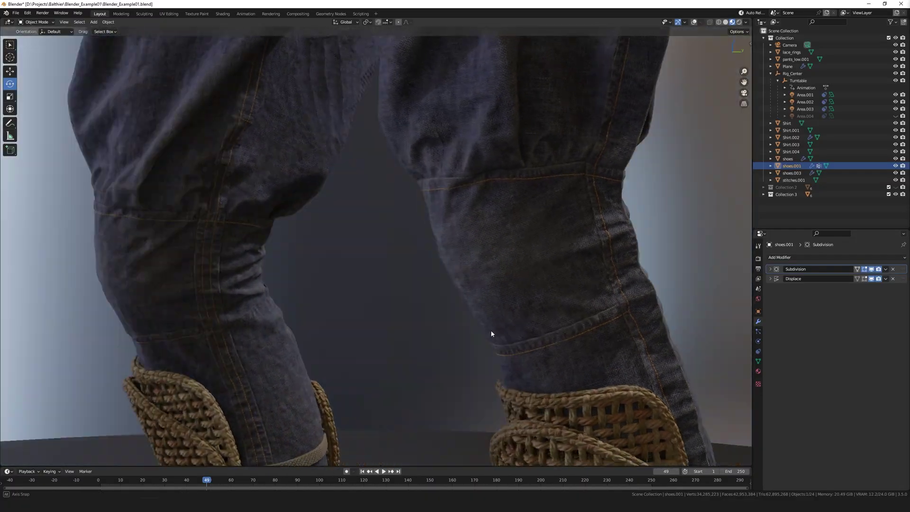
- Examine the denim pants in Blender from the lower legs up to the hips
middle_drag(491, 330, 487, 329)
mouse_move(459, 209)
shift+middle_down()
mouse_move(420, 344)
mouse_move(422, 422)
shift+middle_up()
shift+middle_drag(453, 191, 508, 464)
middle_drag(379, 333, 468, 333)
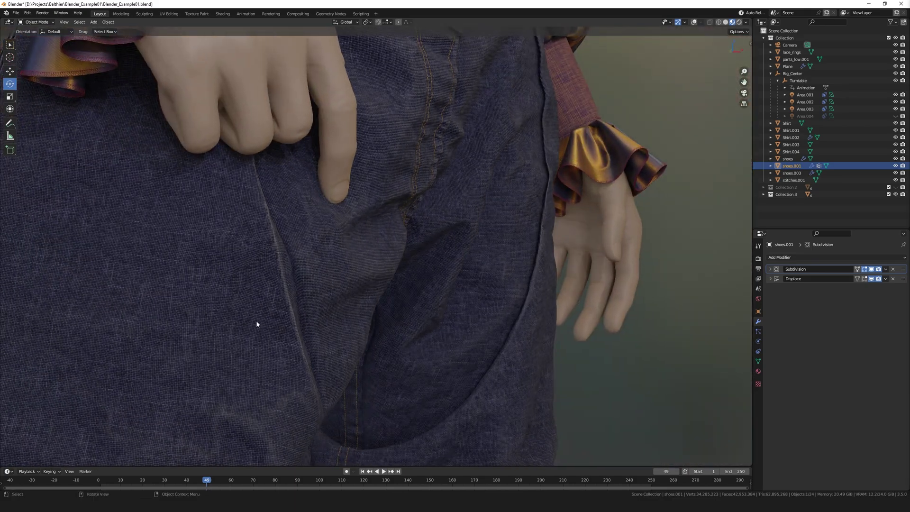
shift+middle_drag(256, 322, 437, 288)
shift+middle_drag(446, 52, 484, 271)
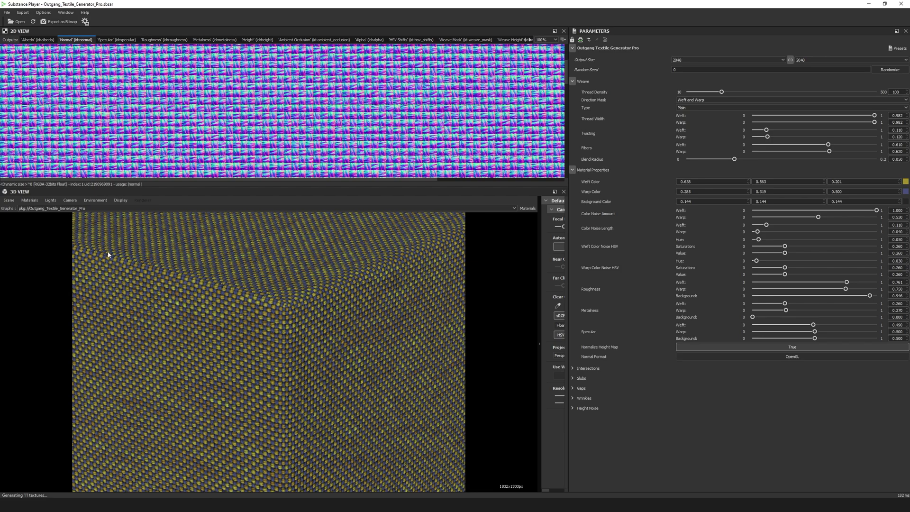
- Try DirectX Normal set to False in Substance Player's default 3D material, and return it and the normal format to DirectX
click(29, 200)
mouse_move(39, 212)
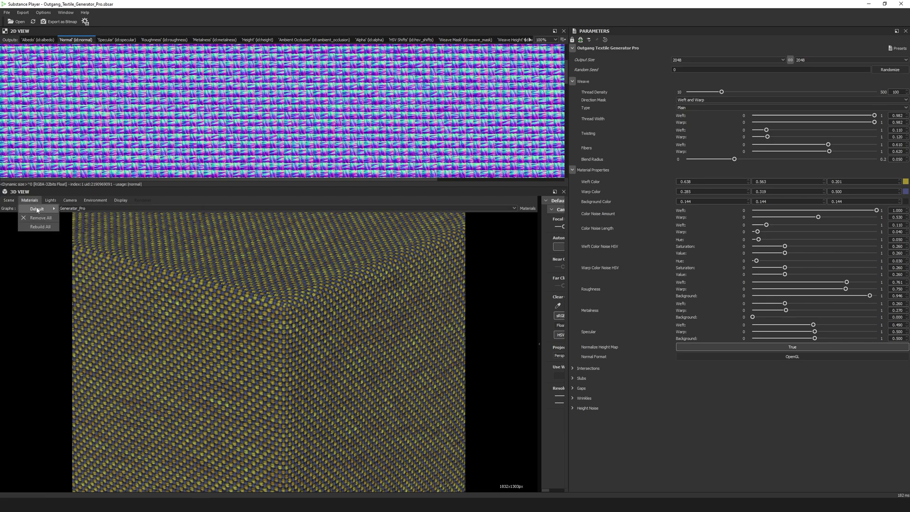
click(78, 210)
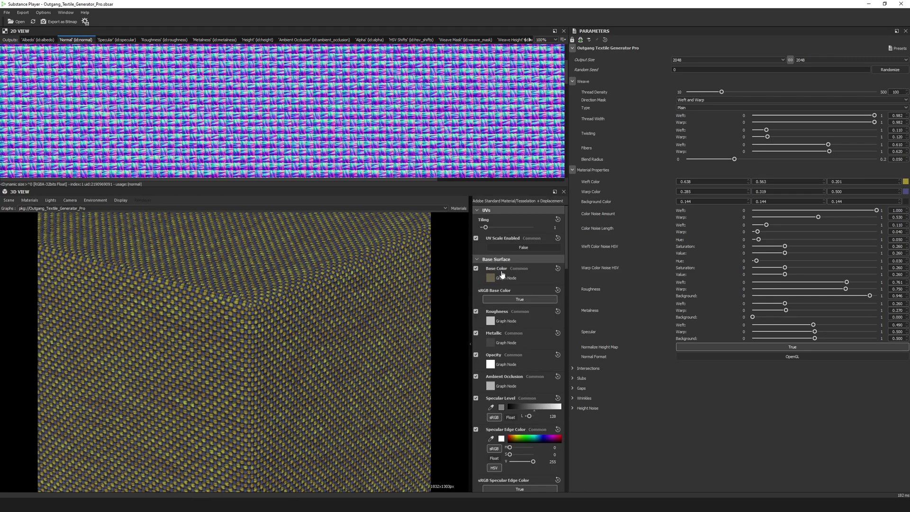
scroll(502, 274, down, 5)
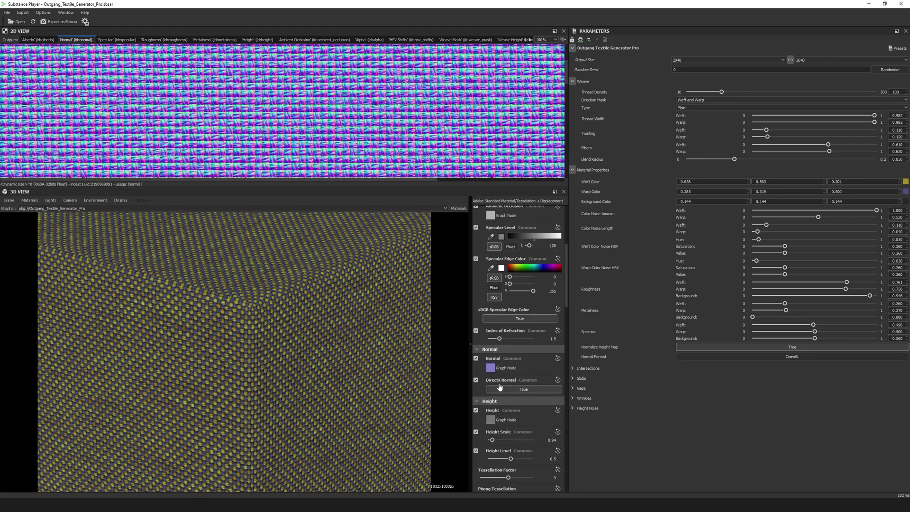
click(524, 389)
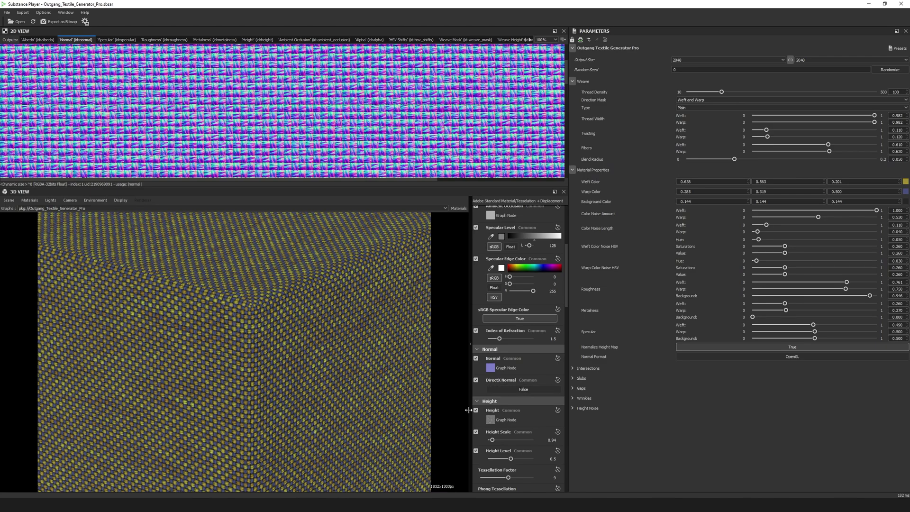
click(523, 389)
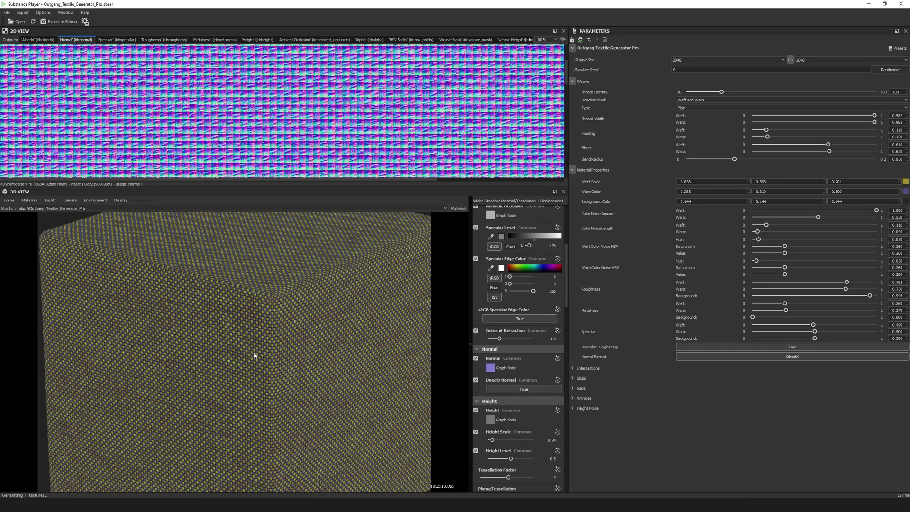
drag(254, 353, 246, 386)
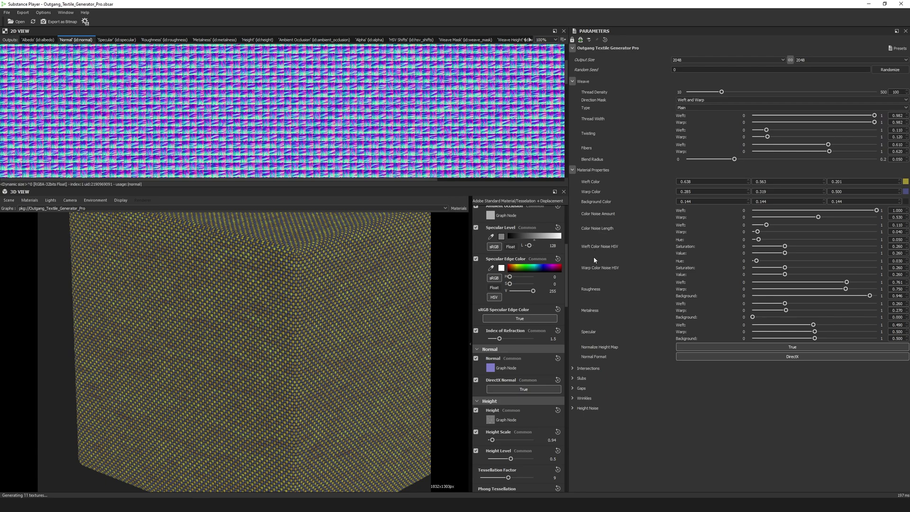
- Set the color noise amount to 0.186 for the weft and 0.065 for the warp, and the weft noise length to 0.077
click(752, 210)
drag(757, 210, 764, 210)
drag(764, 211, 886, 217)
click(775, 211)
click(761, 217)
drag(767, 225, 804, 225)
drag(865, 228, 885, 225)
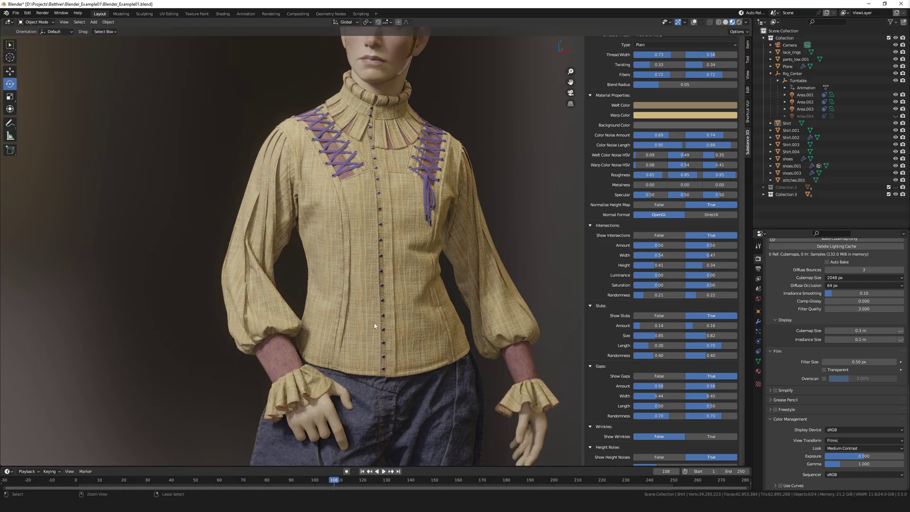
- Examine the color variation in the yellow shirt's weave up close in Blender
ctrl+middle_drag(374, 325, 287, 306)
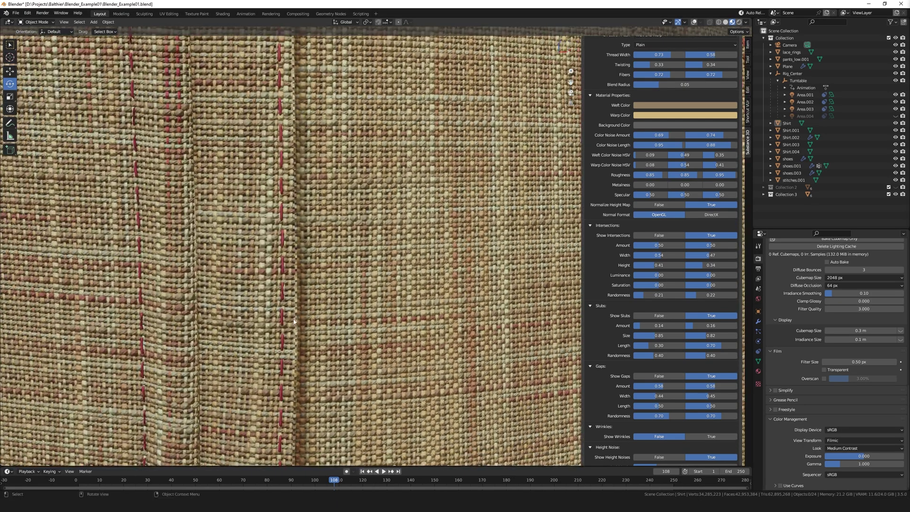
shift+middle_drag(294, 321, 333, 462)
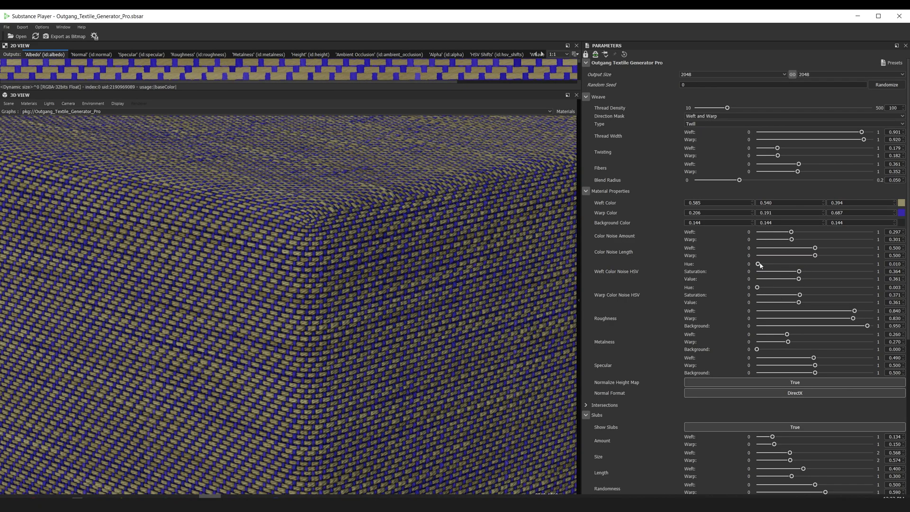
- Try higher weft and warp color noise hue values on the twill fabric in Substance Player
drag(757, 264, 813, 278)
drag(772, 287, 797, 287)
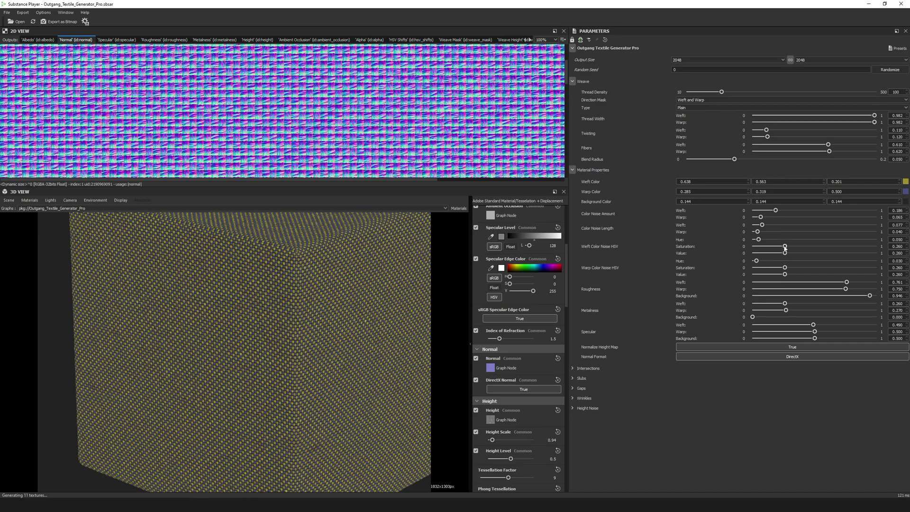
- Set the weft color noise to hue 0.675, saturation 0 and value 0, with a noise amount of 0.904 and length of 0.358
drag(784, 247, 698, 260)
drag(798, 245, 837, 243)
drag(224, 343, 338, 339)
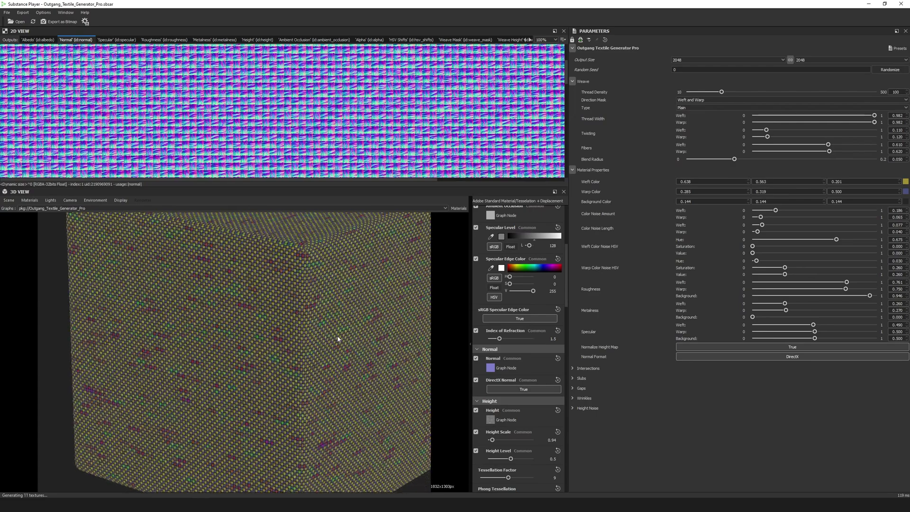
mouse_move(763, 226)
mouse_down()
mouse_move(812, 228)
mouse_move(759, 211)
mouse_up()
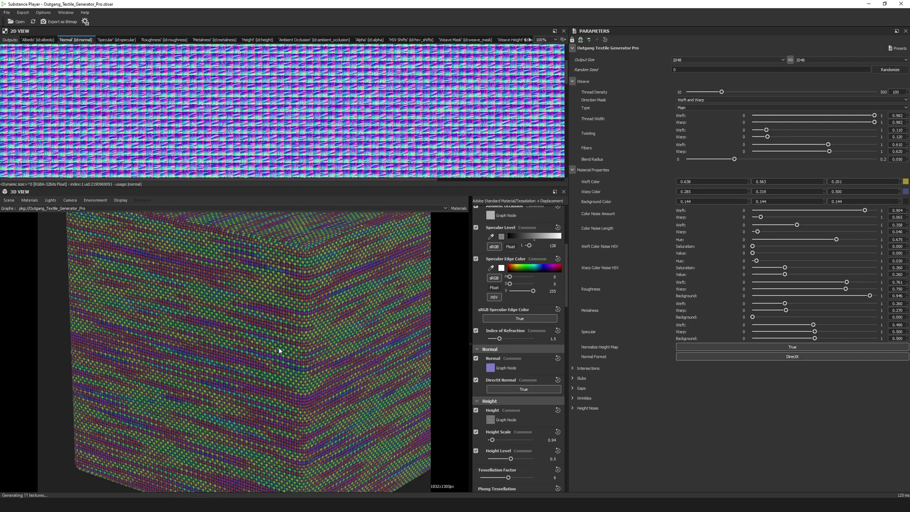
scroll(278, 351, down, 6)
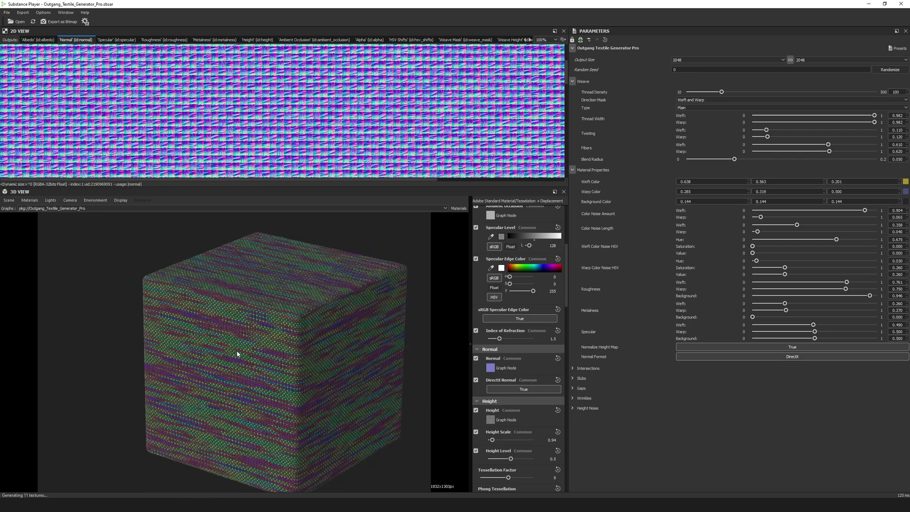
drag(237, 353, 200, 374)
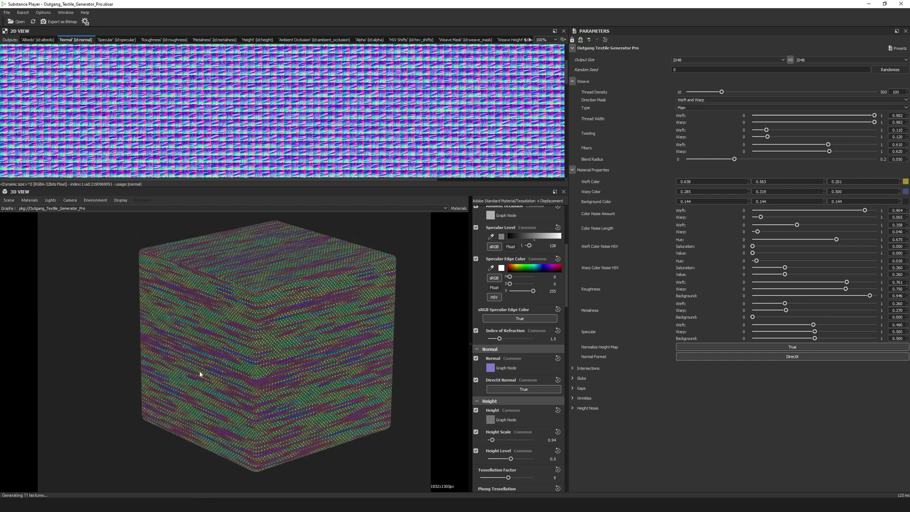
scroll(234, 379, up, 5)
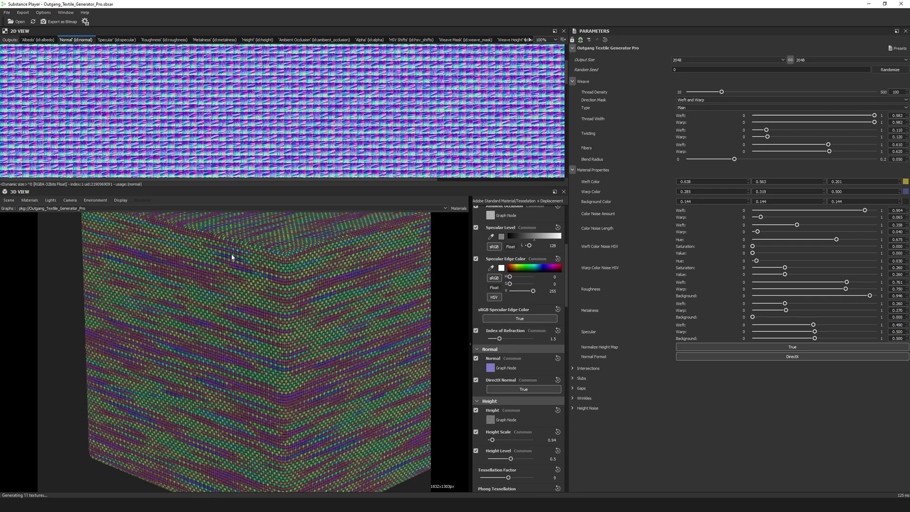
- Reduce the weft color noise hue to 0 and set its saturation to 0.308 and value to 0.221
drag(799, 240, 758, 241)
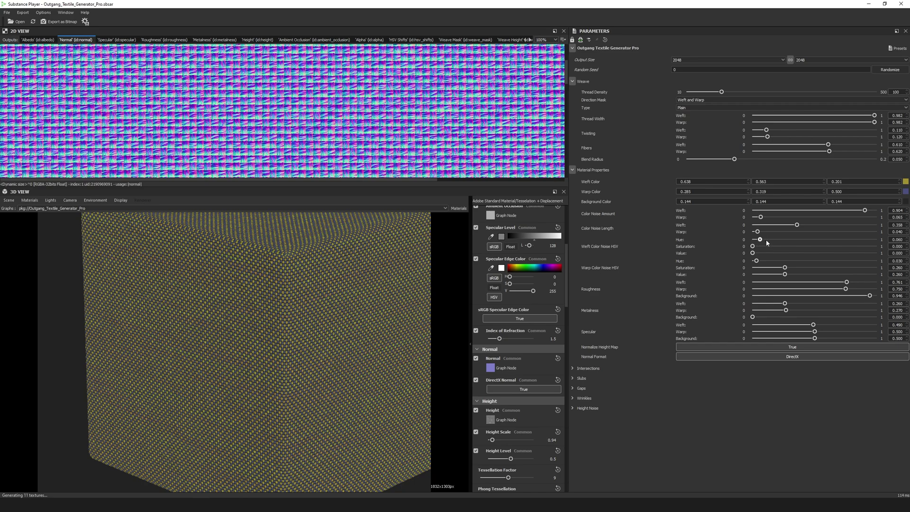
drag(765, 240, 767, 240)
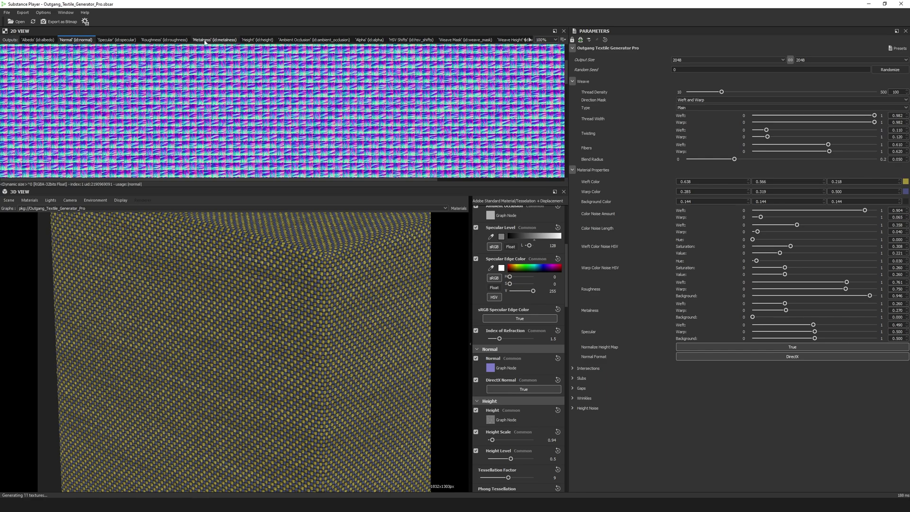
- Show the height output and set the height noise's liquid strength to 0.844 and large bumps strength to 0.742, checking the cube under different light
click(257, 39)
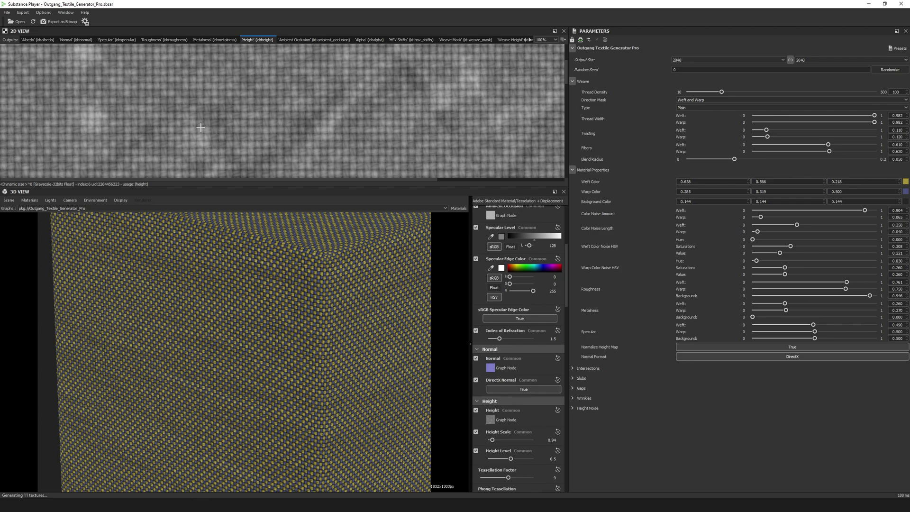
click(588, 408)
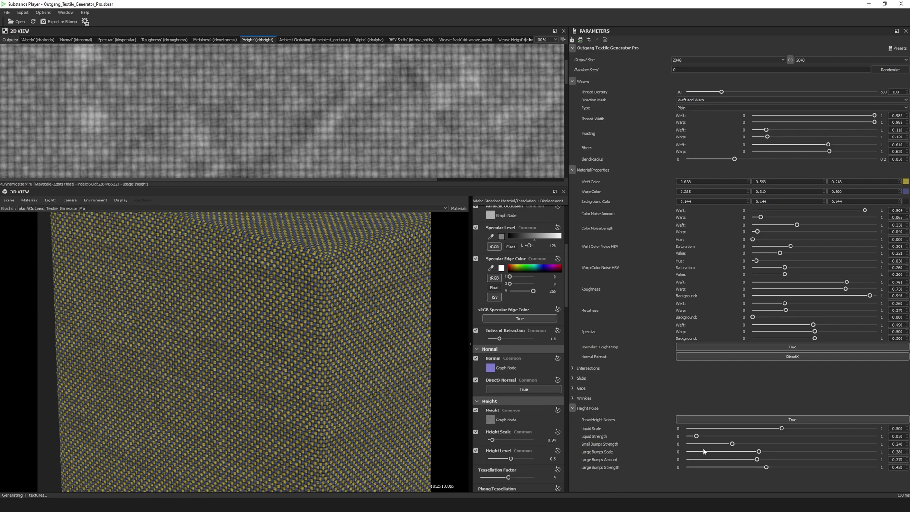
drag(801, 469, 828, 468)
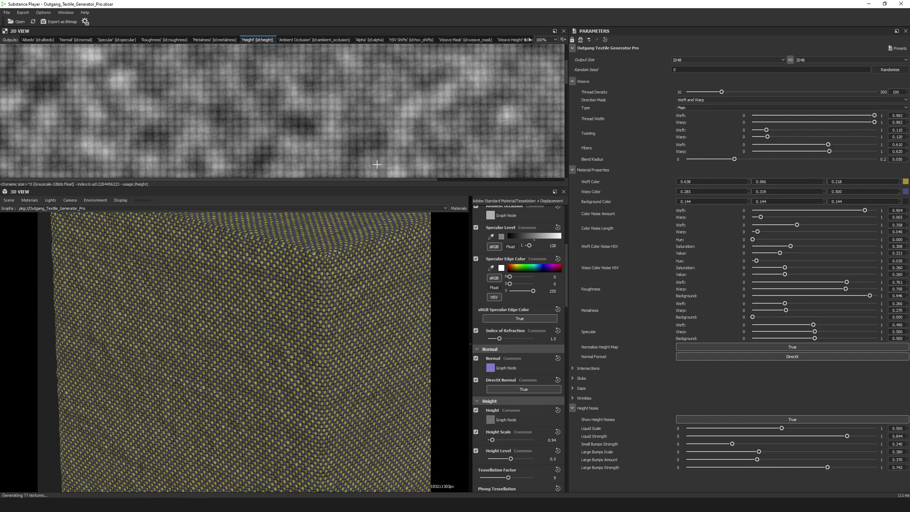
drag(164, 399, 208, 401)
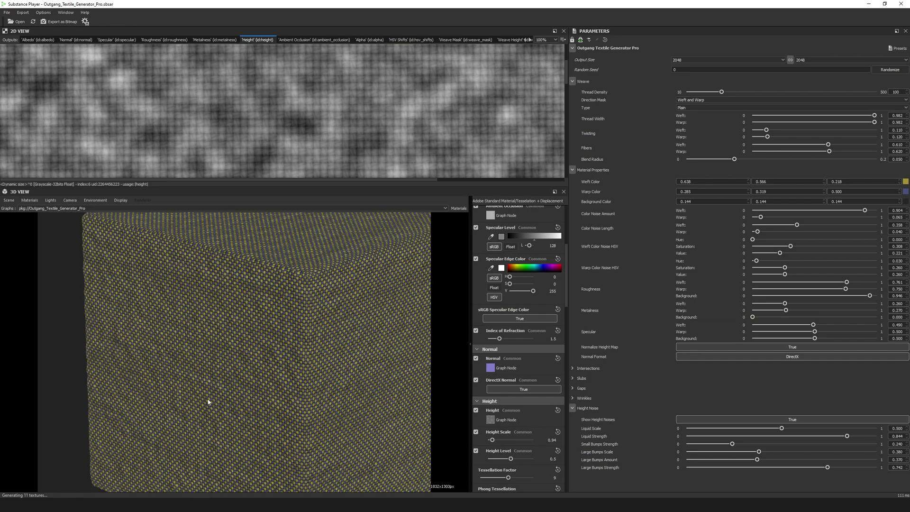
ctrl+shift+right_drag(307, 403, 191, 420)
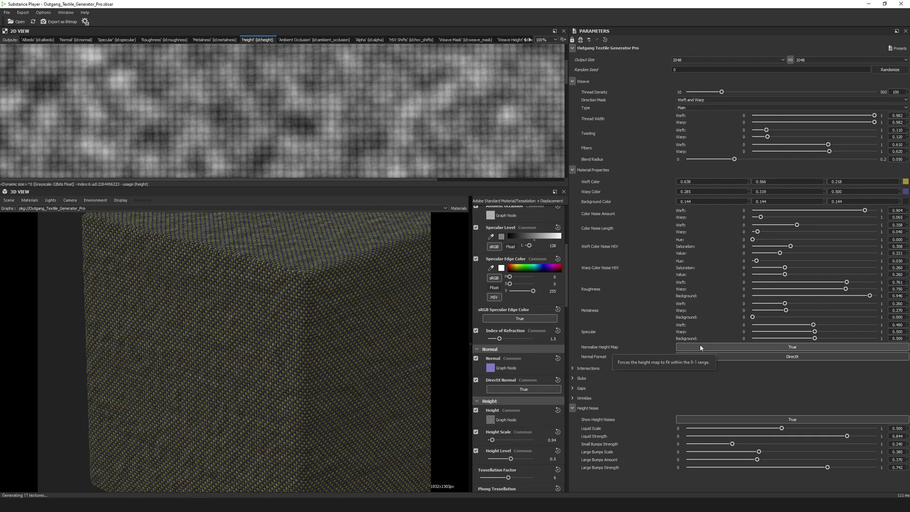
- Show the weave height output in the 2D view
click(506, 40)
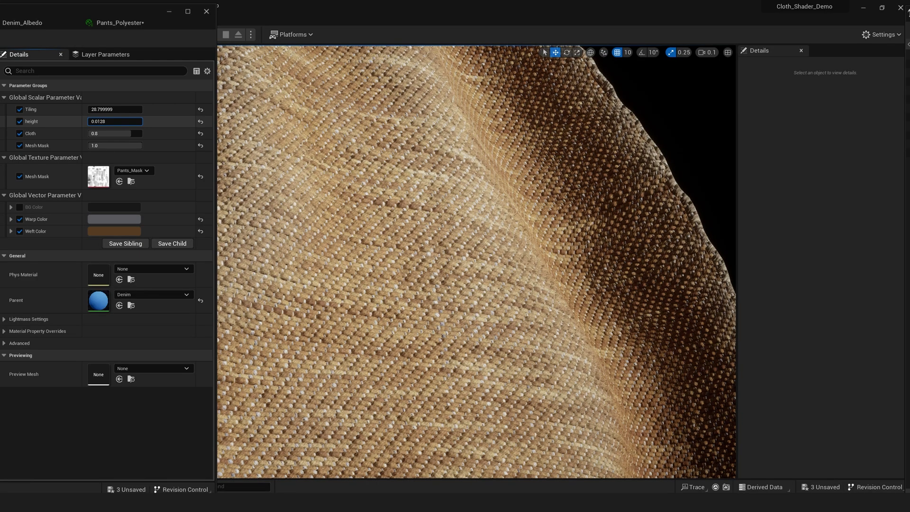
- In Unreal, adjust the height parameter of the Pants_Polyester material instance and inspect the height texture node feeding ParallaxOcclusionMapping in the Denim graph
mouse_move(115, 121)
mouse_down()
mouse_move(101, 122)
mouse_move(119, 121)
mouse_up()
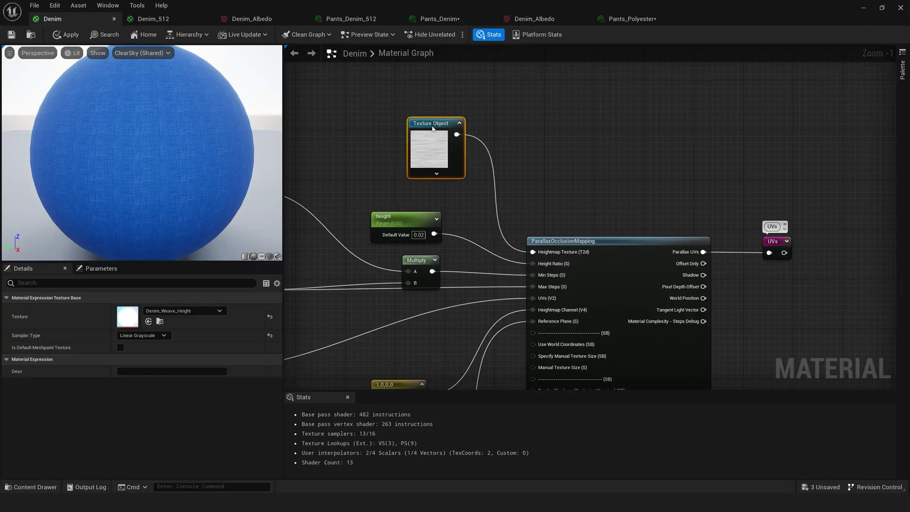
click(569, 160)
scroll(568, 161, down, 1)
click(401, 95)
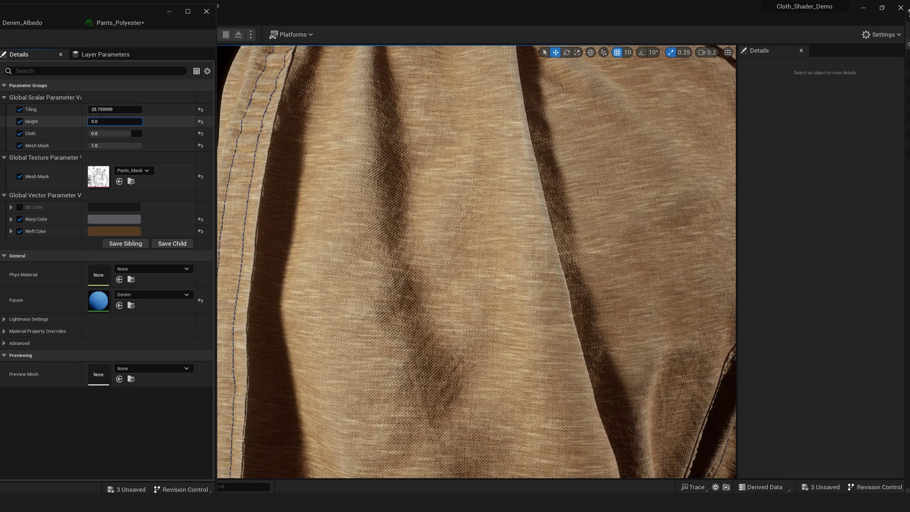
mouse_move(115, 122)
mouse_down()
mouse_move(131, 122)
mouse_move(119, 121)
mouse_up()
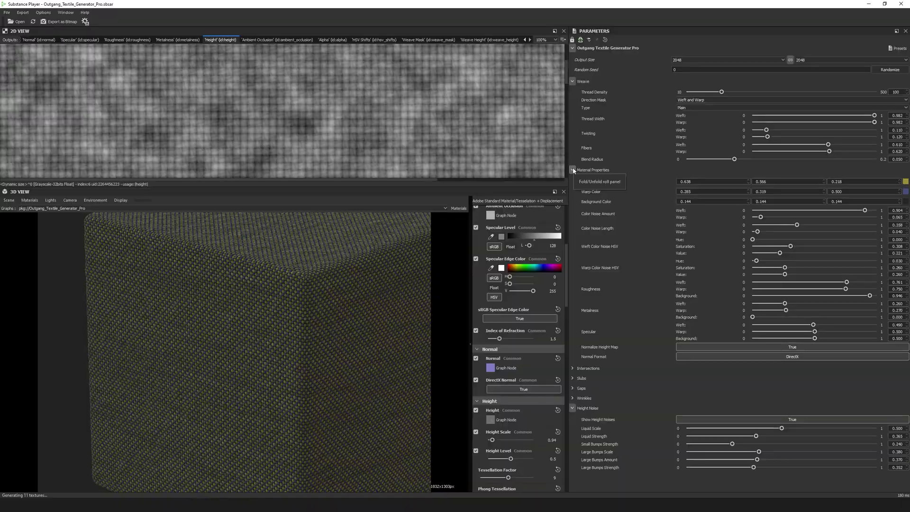
- In Substance Player, collapse the Height Noise and Material Properties groups and expand the Intersections parameters
click(572, 411)
click(573, 170)
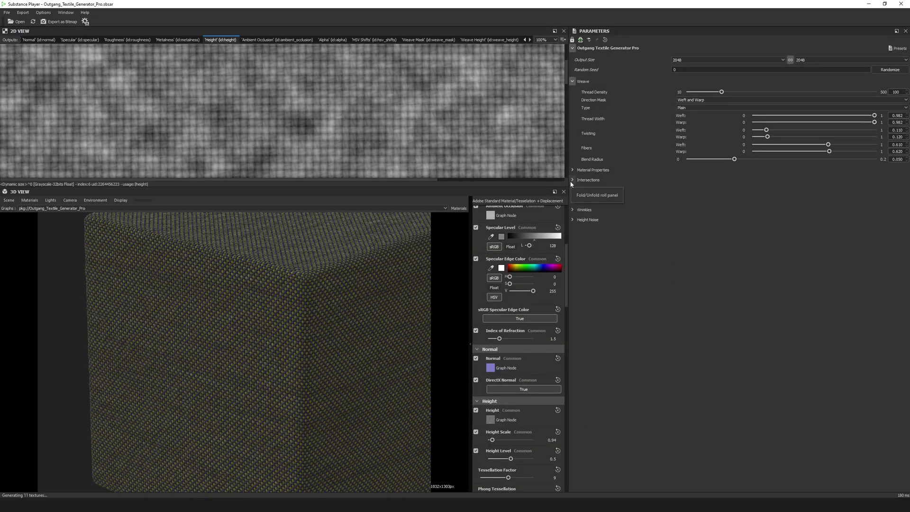
click(571, 180)
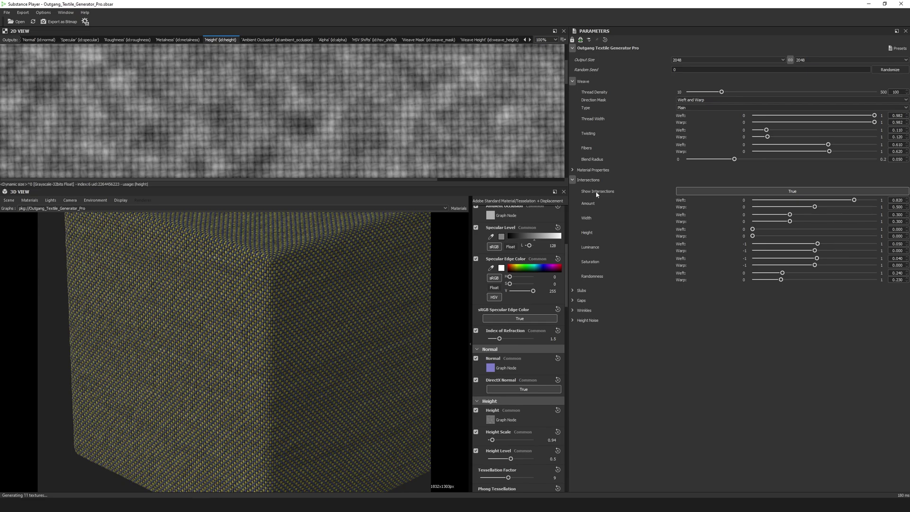
drag(426, 271, 382, 291)
ctrl+shift+drag(331, 308, 267, 314)
scroll(267, 315, up, 3)
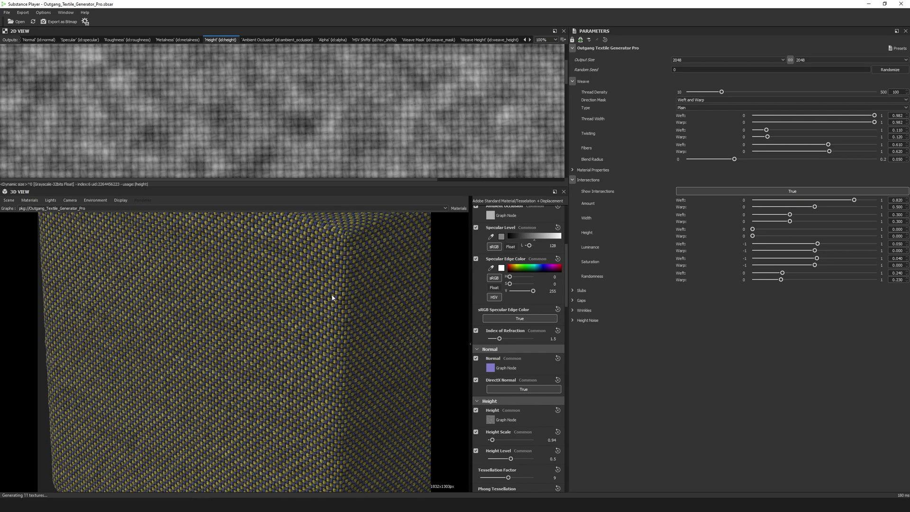
click(572, 180)
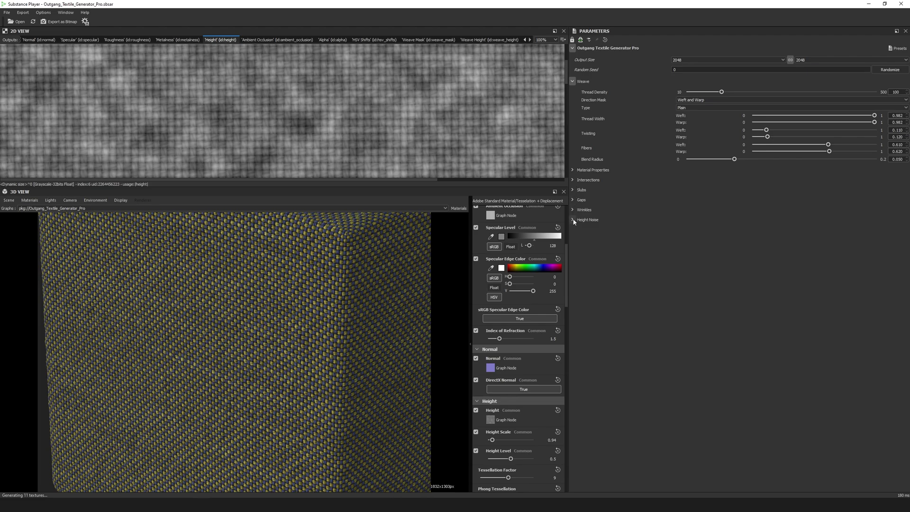
click(572, 180)
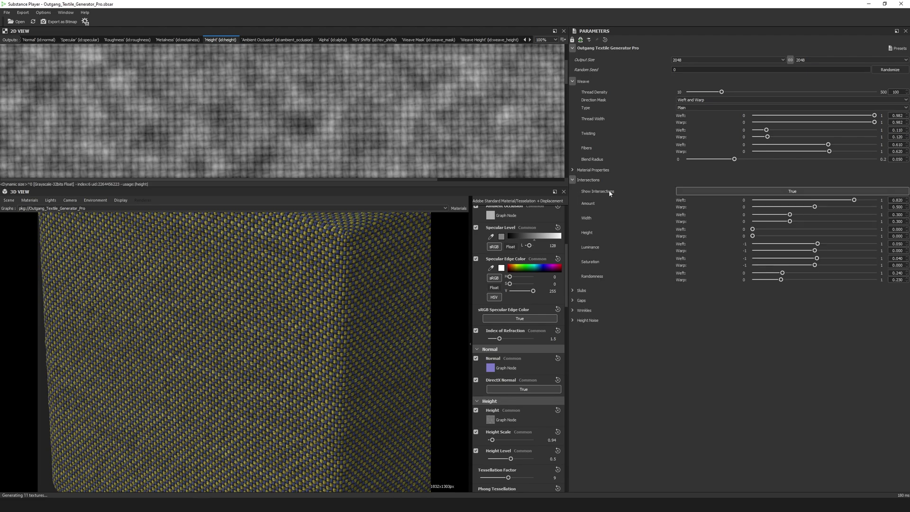
- Switch Show Intersections off and back on twice to compare the weave
click(710, 191)
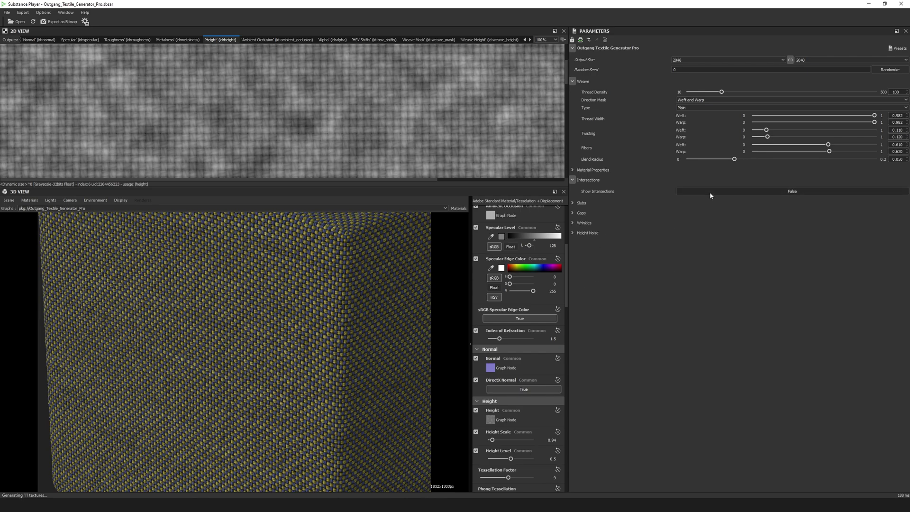
click(709, 192)
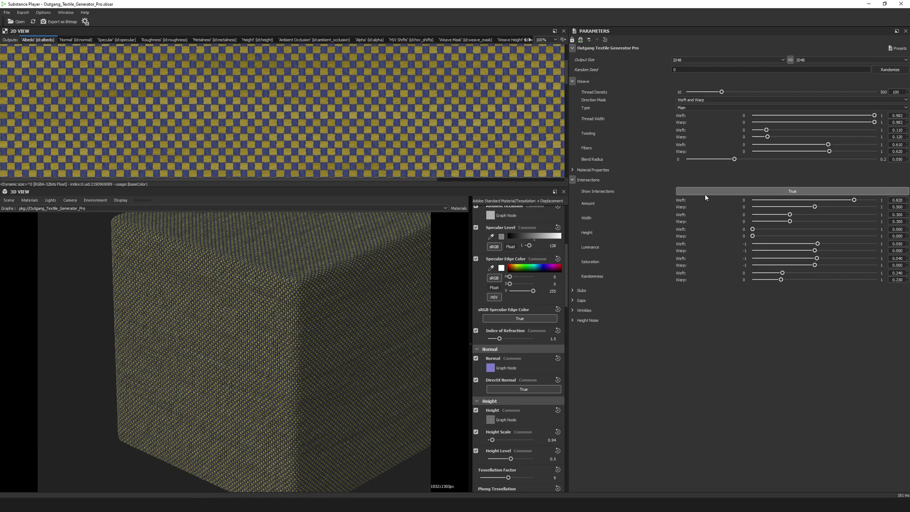
click(703, 190)
click(705, 190)
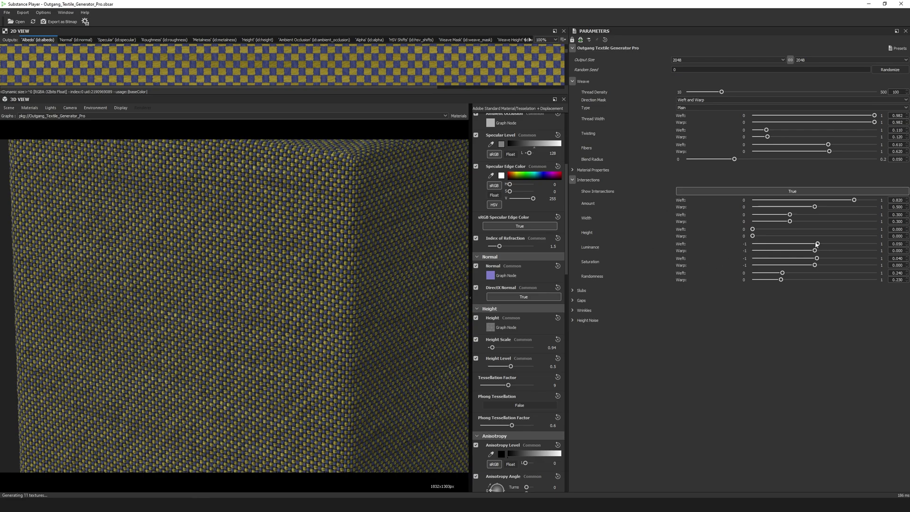
- Set the intersections' weft luminance to 1, weft amount to 0.018 and warp amount to 0, checking the effect on the cube
drag(817, 243, 876, 243)
drag(854, 199, 753, 200)
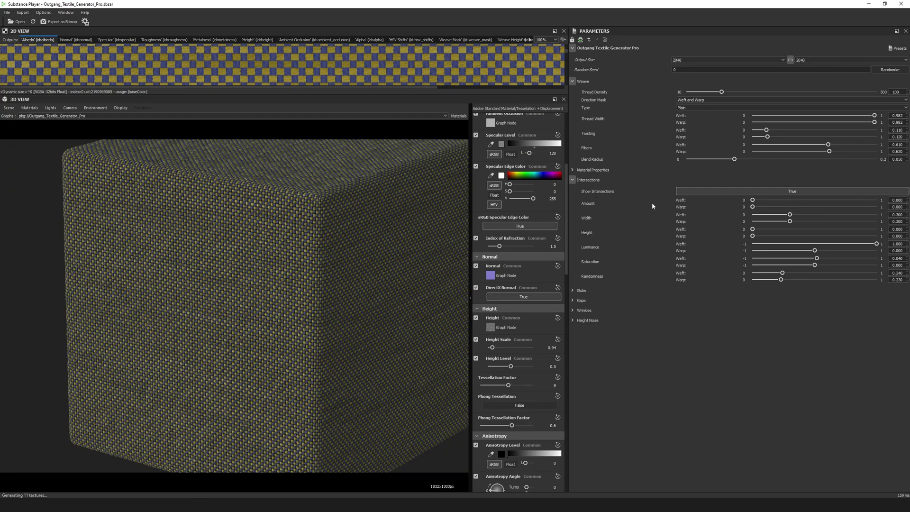
drag(752, 200, 757, 201)
scroll(333, 298, down, 6)
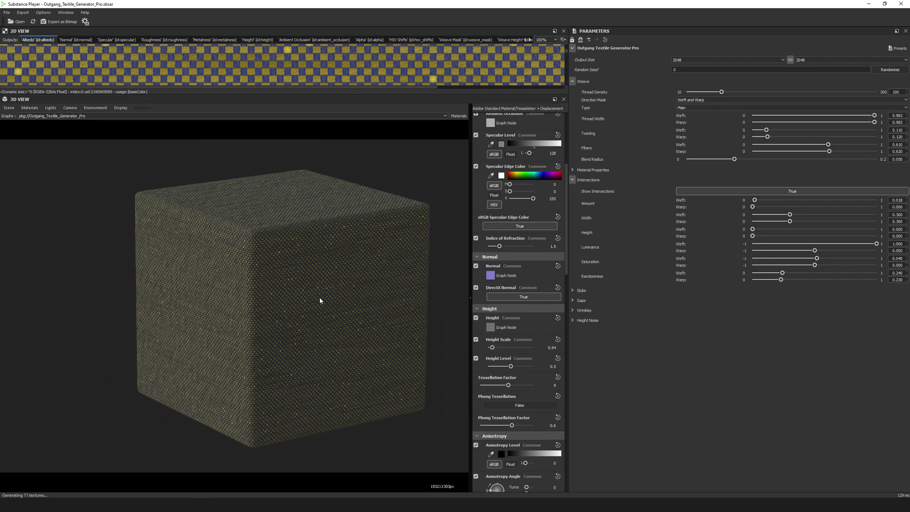
scroll(198, 298, up, 2)
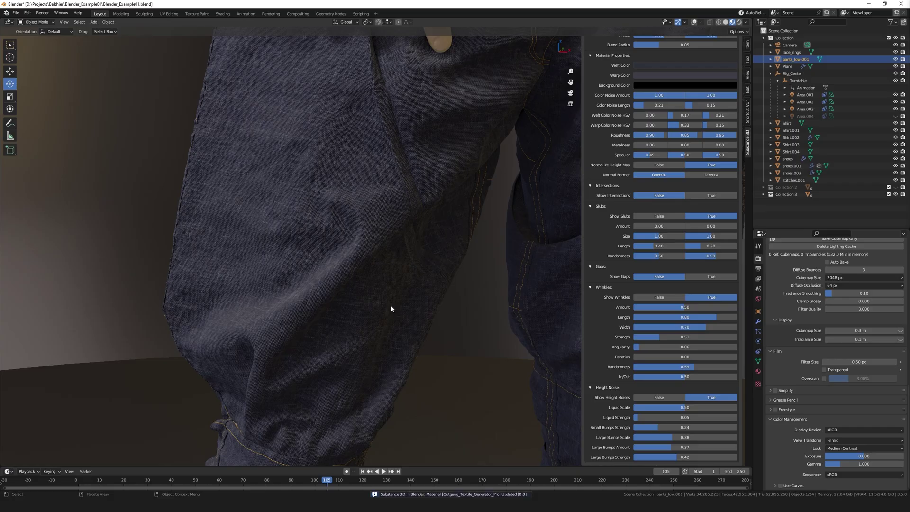
- In Blender, enable Show Intersections for the denim pants material and view the trouser leg from another angle
click(706, 195)
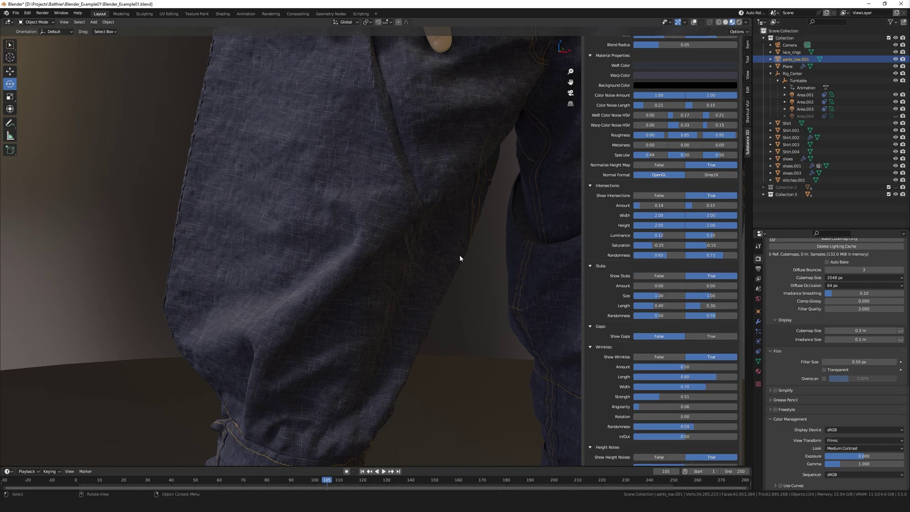
middle_drag(431, 327, 430, 325)
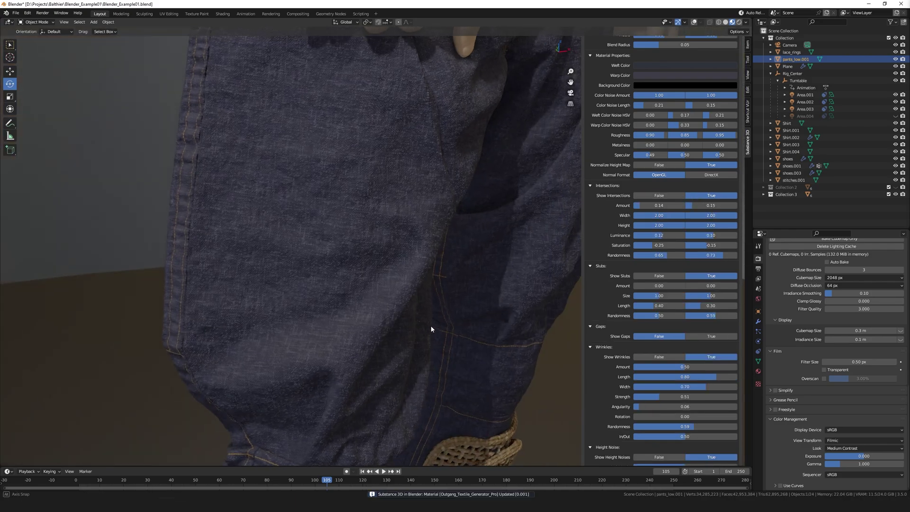
shift+middle_drag(382, 369, 377, 303)
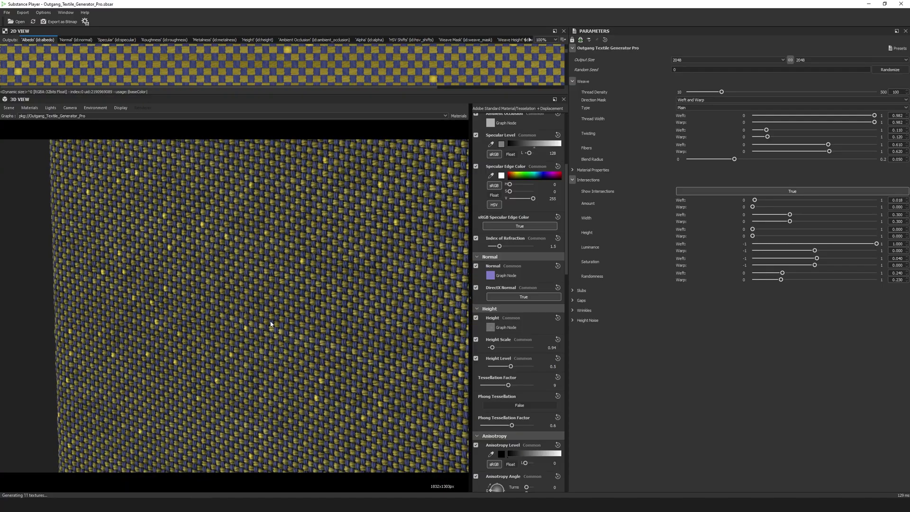
- In Substance Player, try an intersection warp width of 1 and of 0, with the thread density reduced to 38
middle_drag(271, 324, 262, 305)
drag(211, 324, 245, 319)
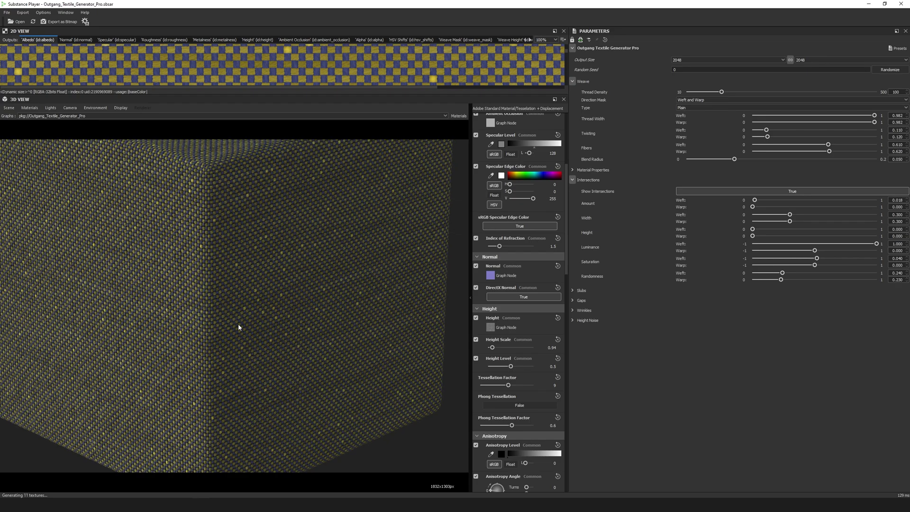
drag(236, 331, 303, 317)
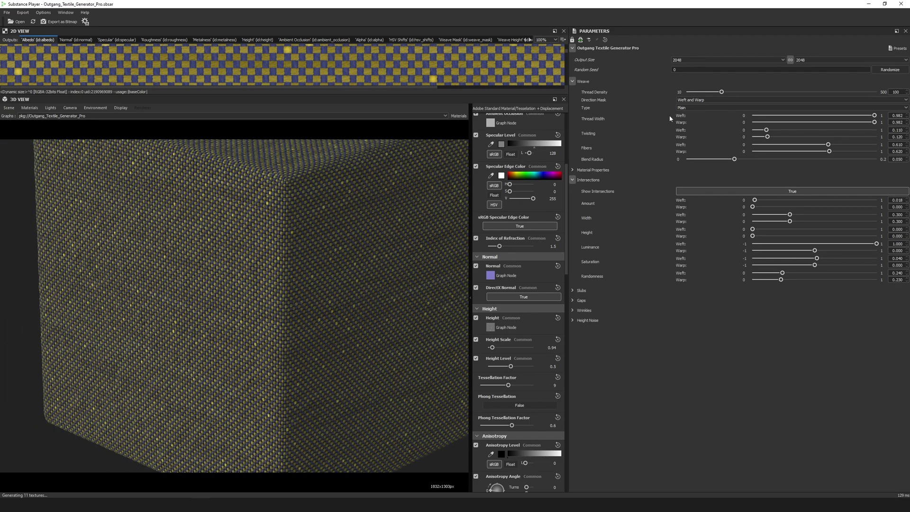
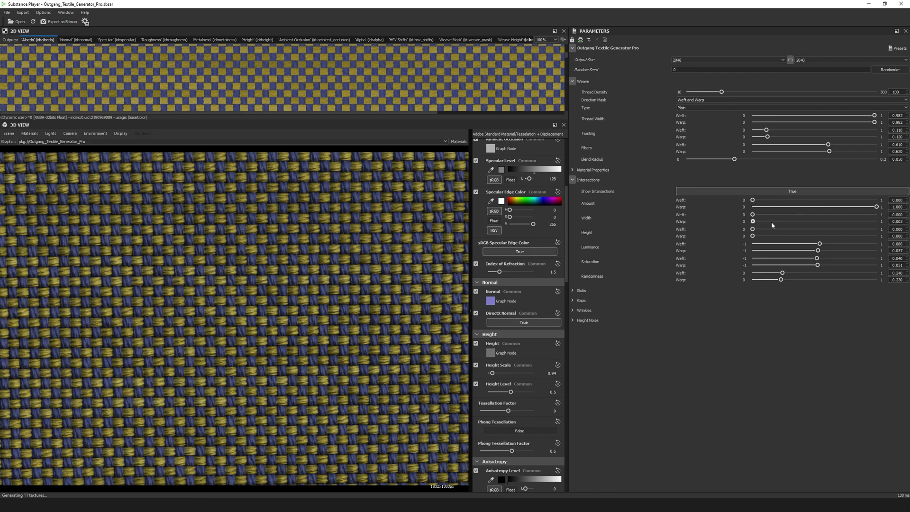
drag(779, 221, 876, 221)
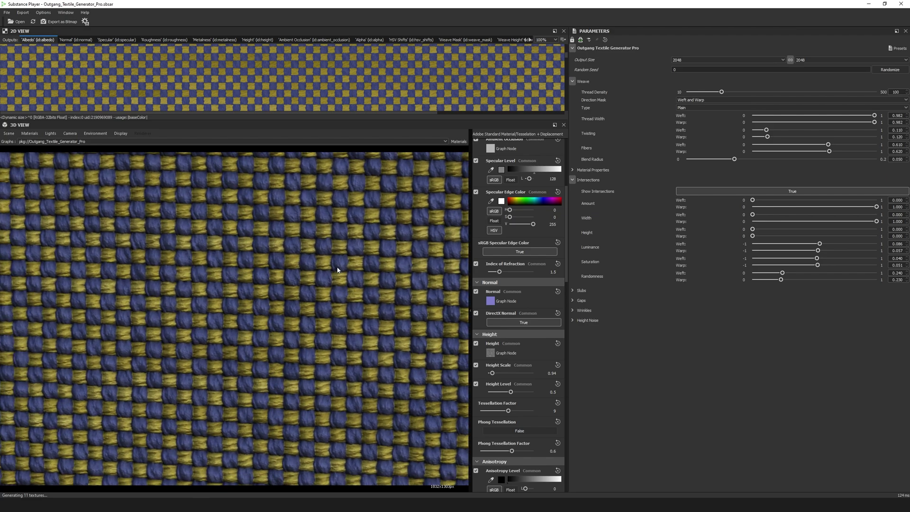
mouse_move(877, 221)
mouse_down()
mouse_move(767, 222)
mouse_move(876, 221)
mouse_up()
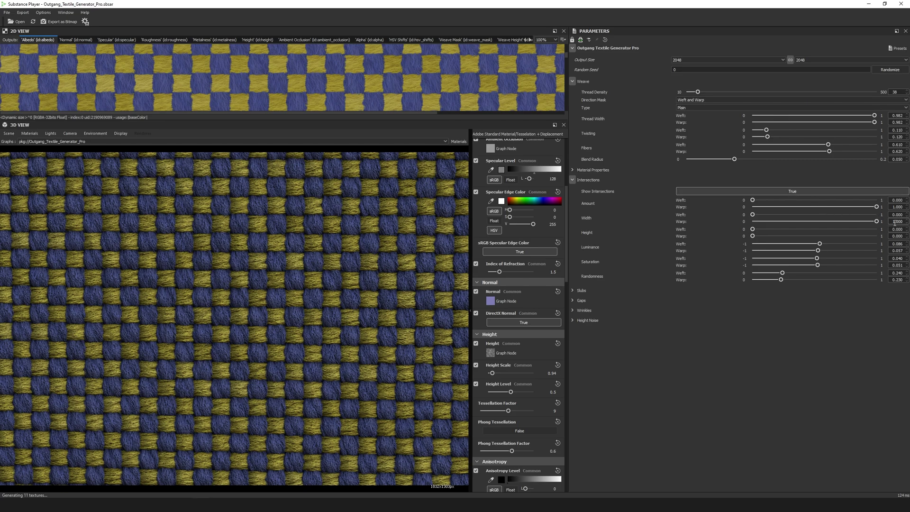
drag(875, 222, 741, 226)
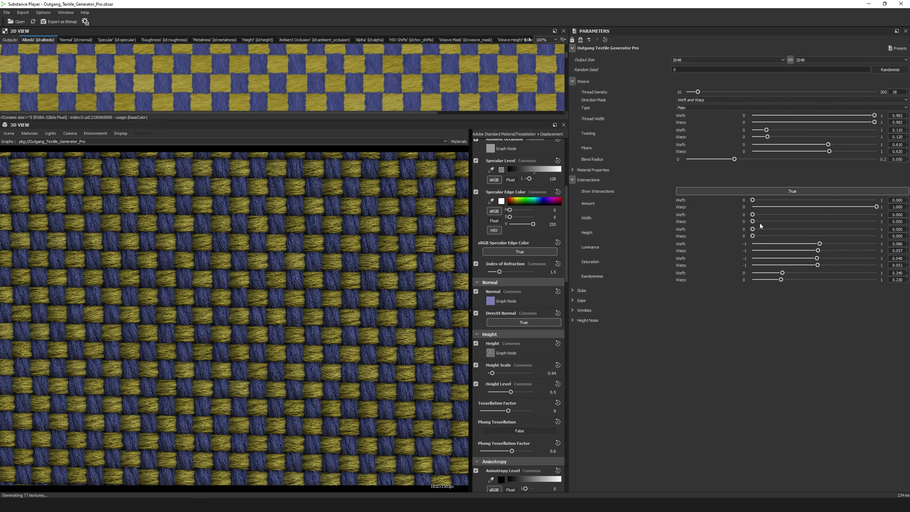
- Set the intersections' warp width to -1 and check the narrowed warp threads on the cube
double_click(897, 221)
text(-1)
key(Return)
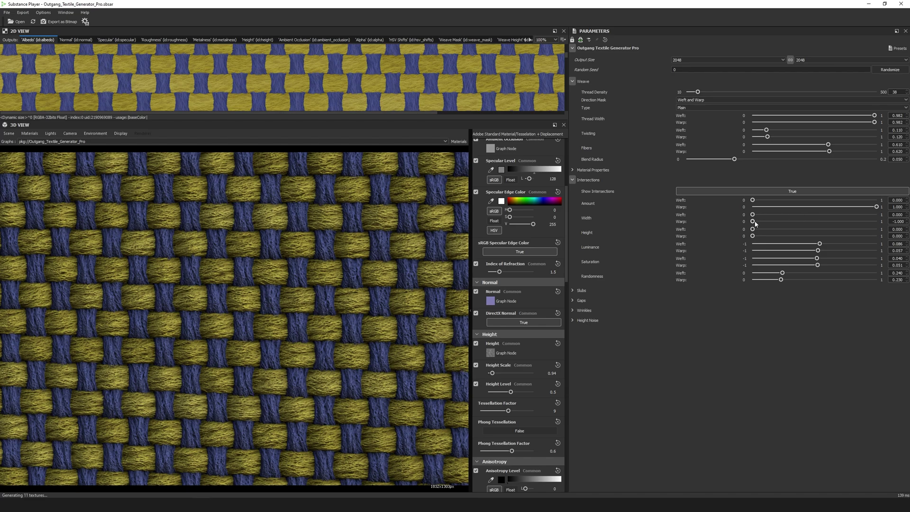
drag(904, 221, 820, 228)
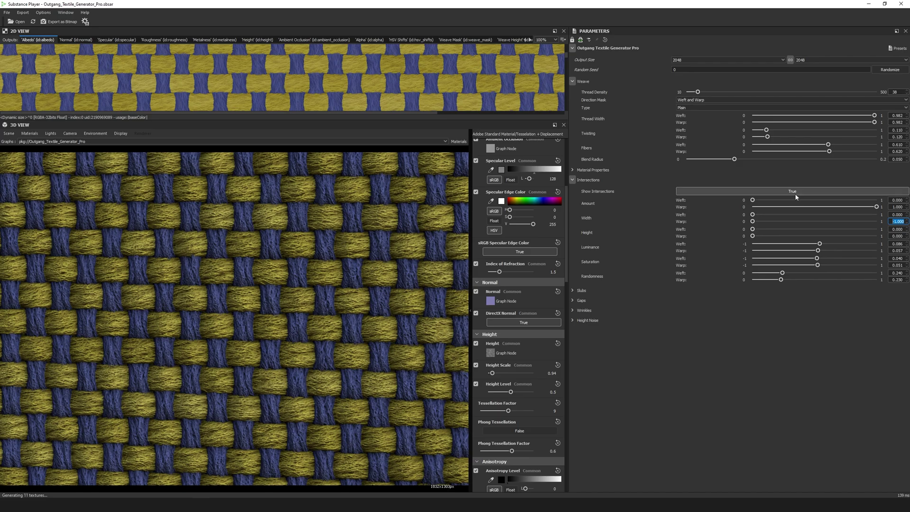
scroll(412, 256, down, 10)
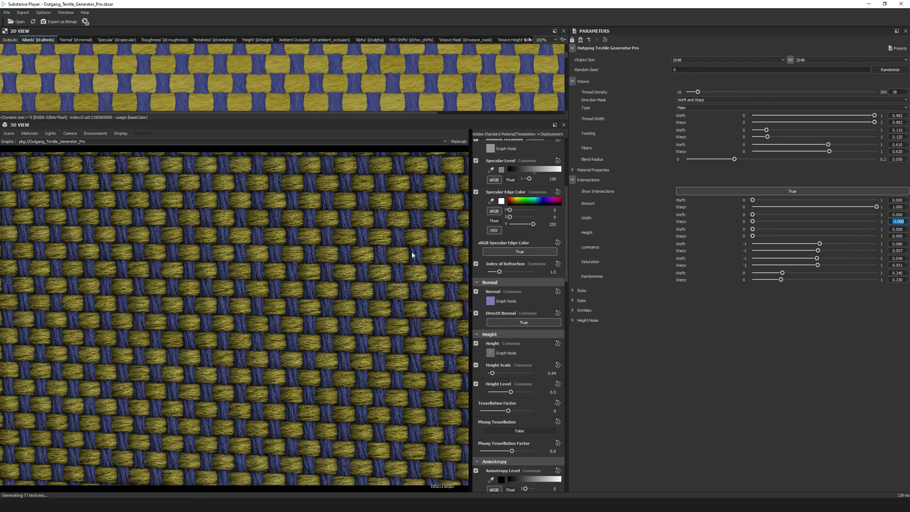
scroll(388, 258, up, 5)
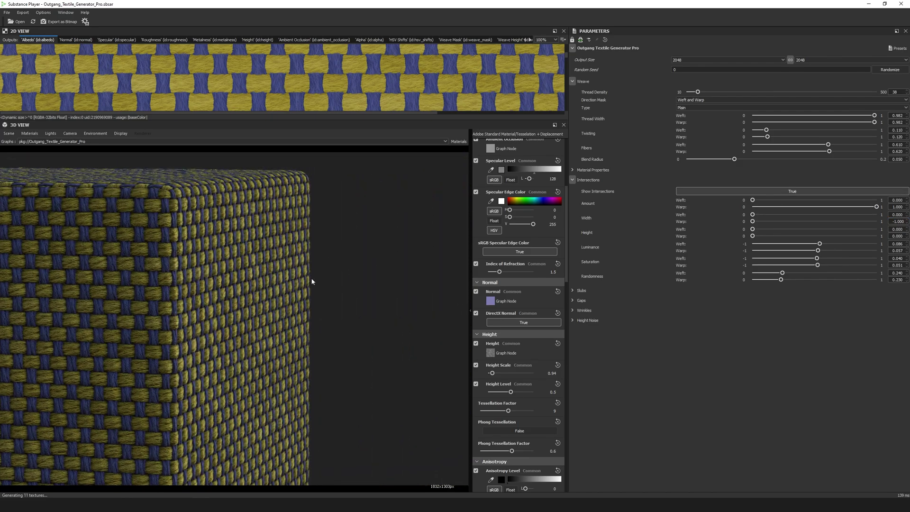
scroll(313, 288, up, 2)
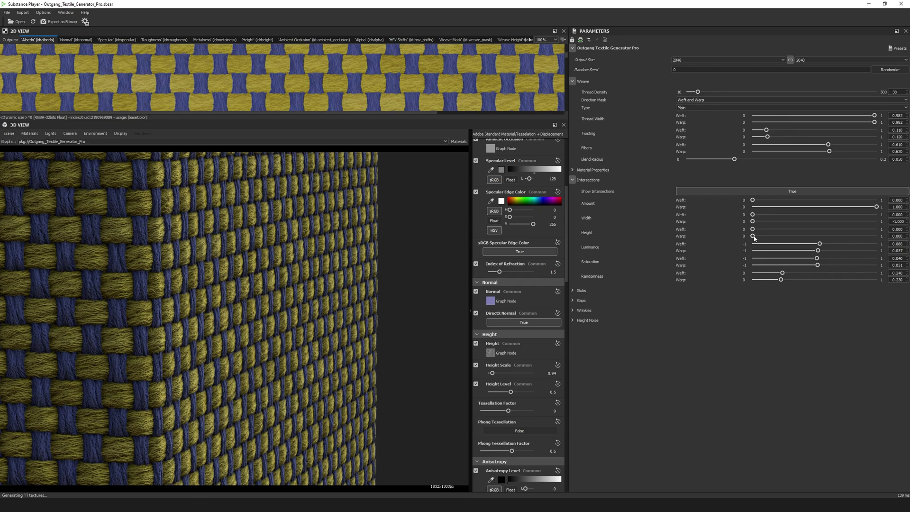
- Set the intersections' warp height to 2, warp amount to 0.065 and the thread density to 69, checking the cube under different light
drag(753, 236, 760, 208)
drag(364, 303, 294, 330)
scroll(298, 316, down, 3)
scroll(298, 317, down, 3)
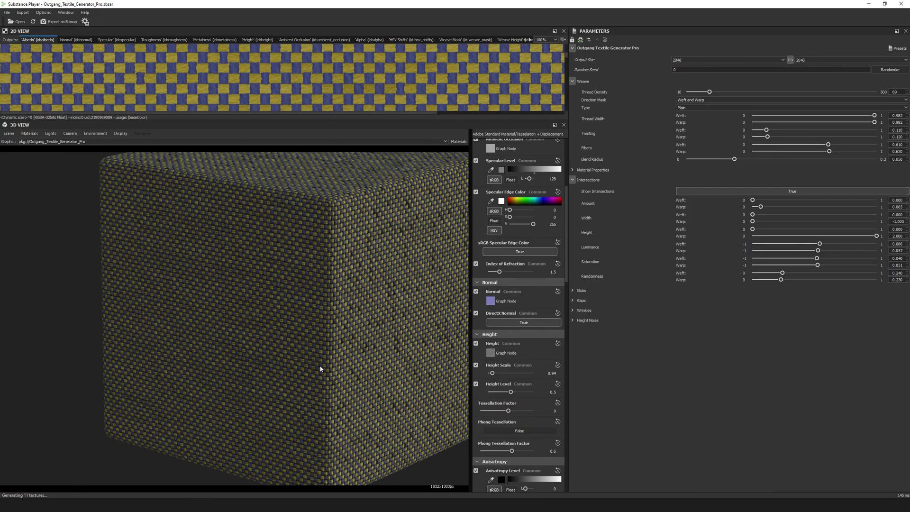
drag(321, 367, 350, 368)
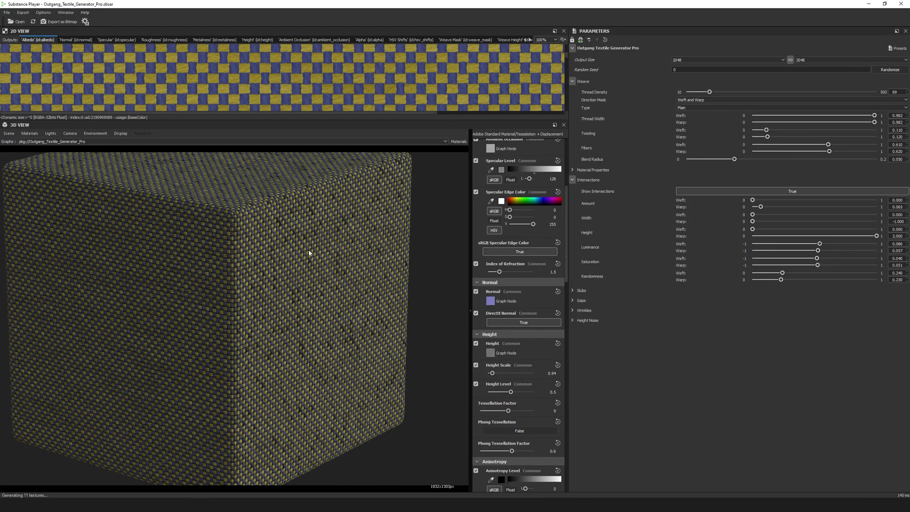
mouse_move(302, 308)
mouse_down()
mouse_move(306, 294)
mouse_move(260, 304)
mouse_move(325, 300)
mouse_move(321, 294)
mouse_move(311, 300)
mouse_move(320, 331)
mouse_move(381, 333)
mouse_move(357, 334)
mouse_up()
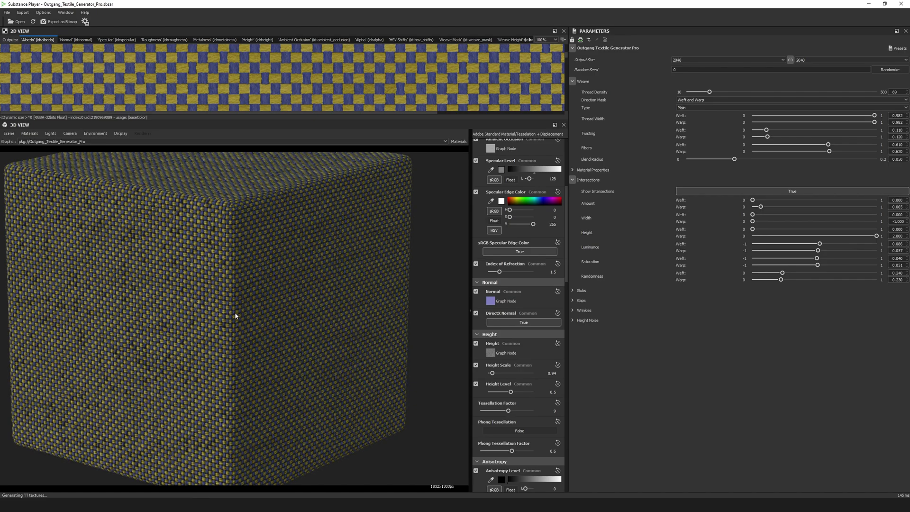
ctrl+shift+drag(158, 334, 317, 336)
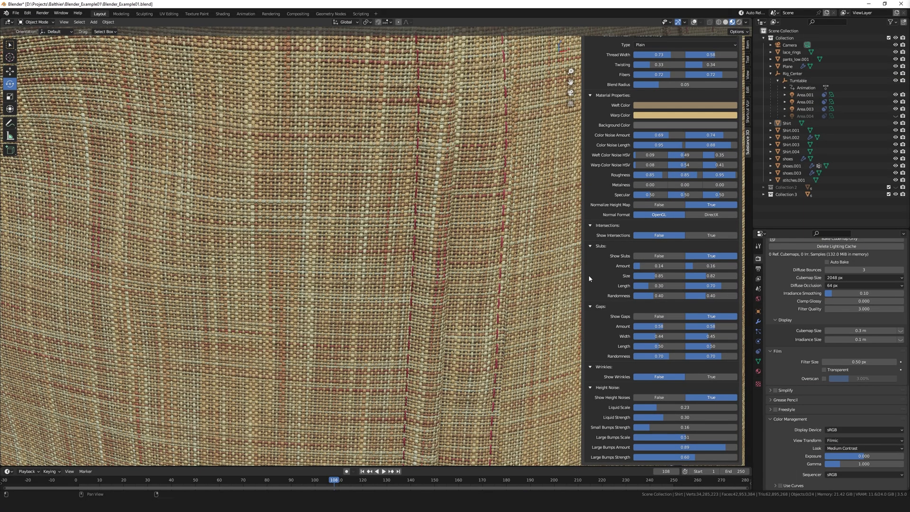
- In Blender, enable Show Intersections for the shirt's plaid fabric material and view a wider area of the cloth
click(698, 236)
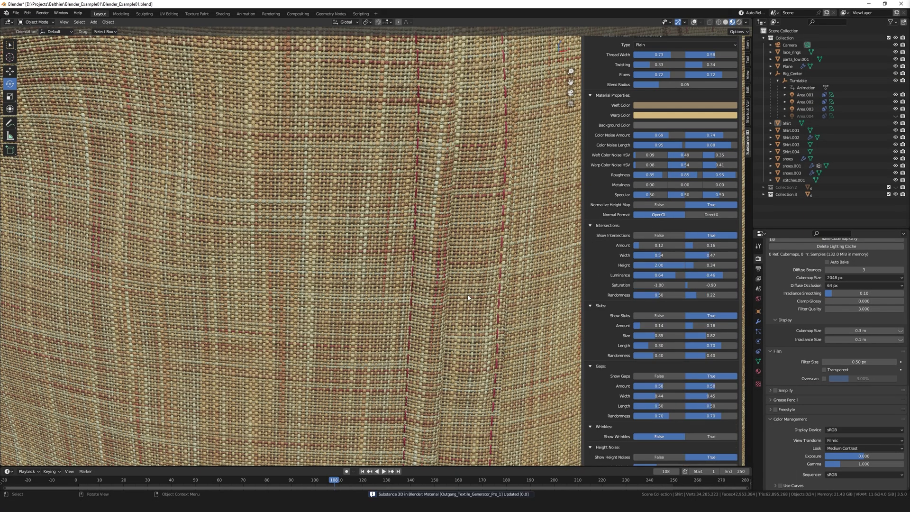
scroll(468, 297, down, 10)
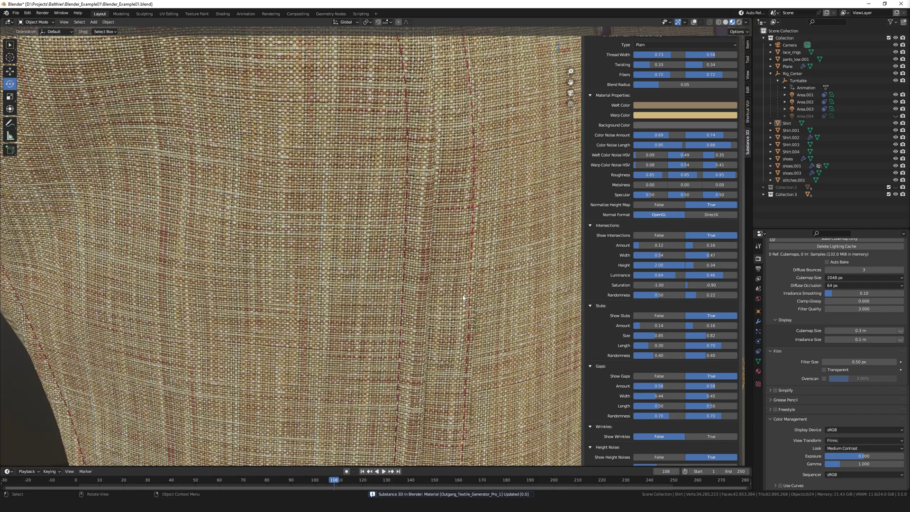
scroll(490, 298, down, 5)
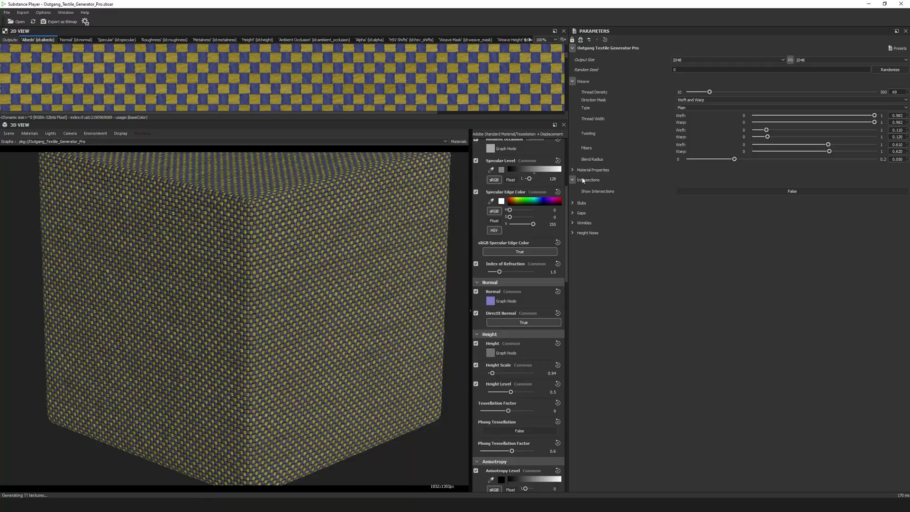
- In Substance Player, set the slubs' warp amount to 0.128, check the threads on the cube and raise the warp slub size
click(573, 180)
click(572, 190)
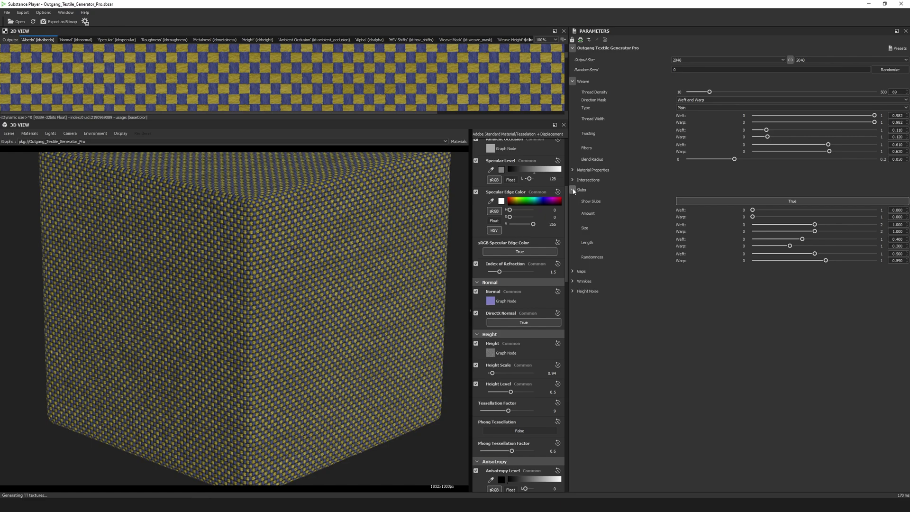
mouse_move(752, 217)
mouse_down()
mouse_move(781, 217)
mouse_move(767, 219)
mouse_up()
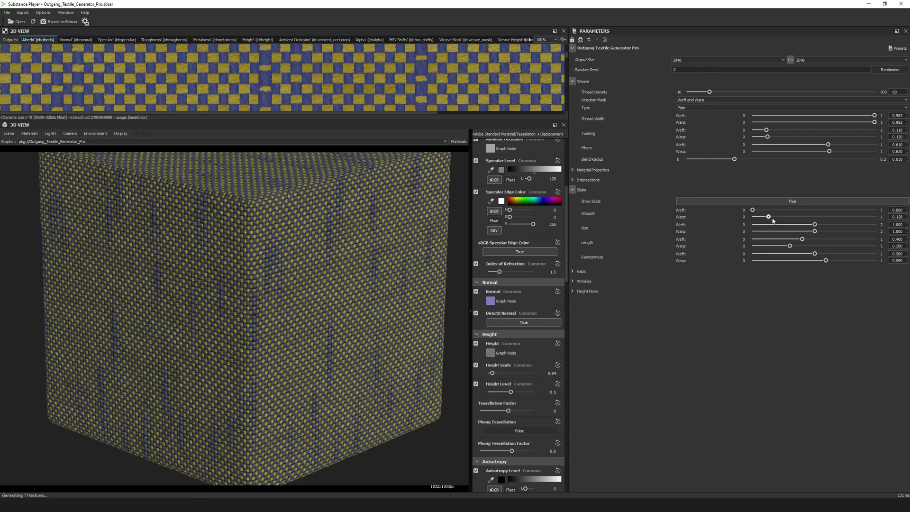
drag(394, 259, 372, 285)
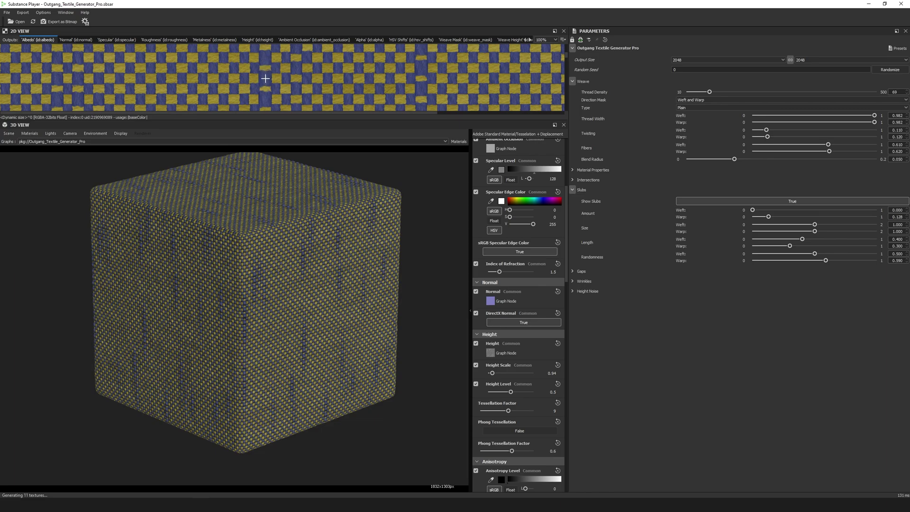
scroll(294, 305, up, 2)
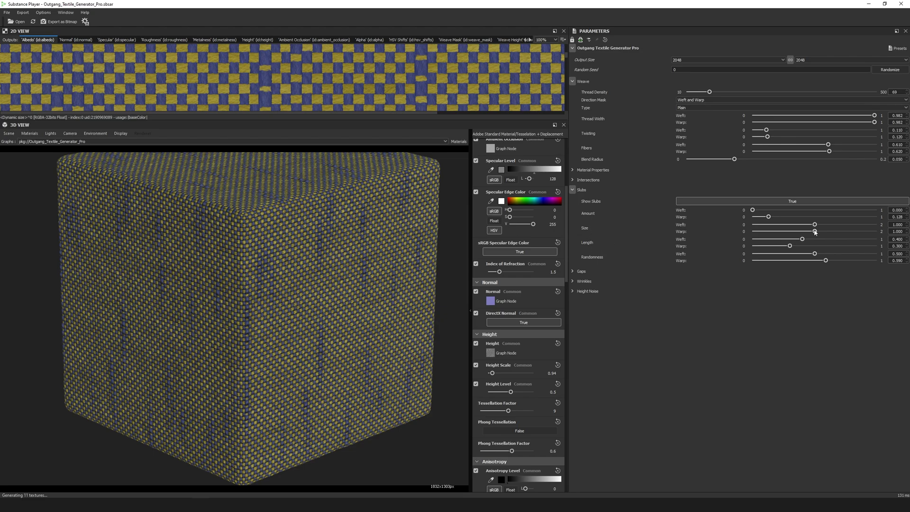
drag(814, 231, 876, 258)
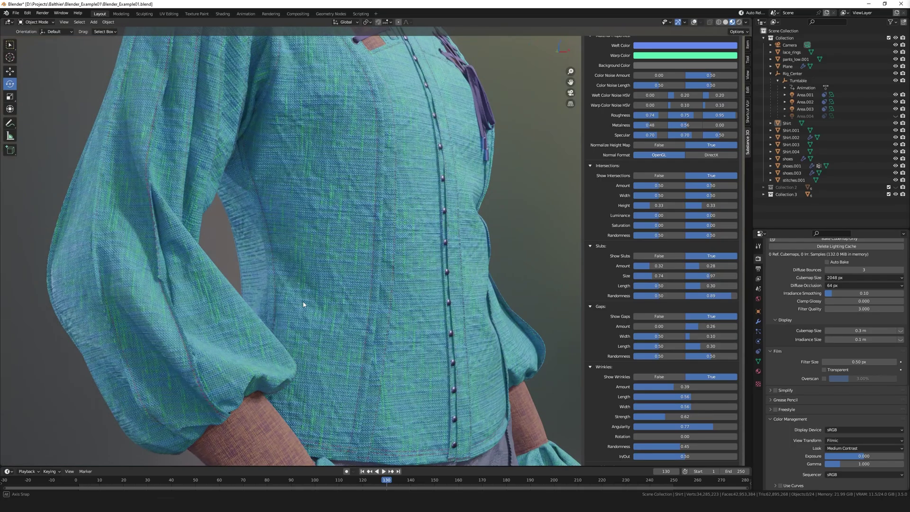
- In Blender, examine the slubs on the teal shirt fabric up close and increase their weft size
scroll(303, 301, up, 5)
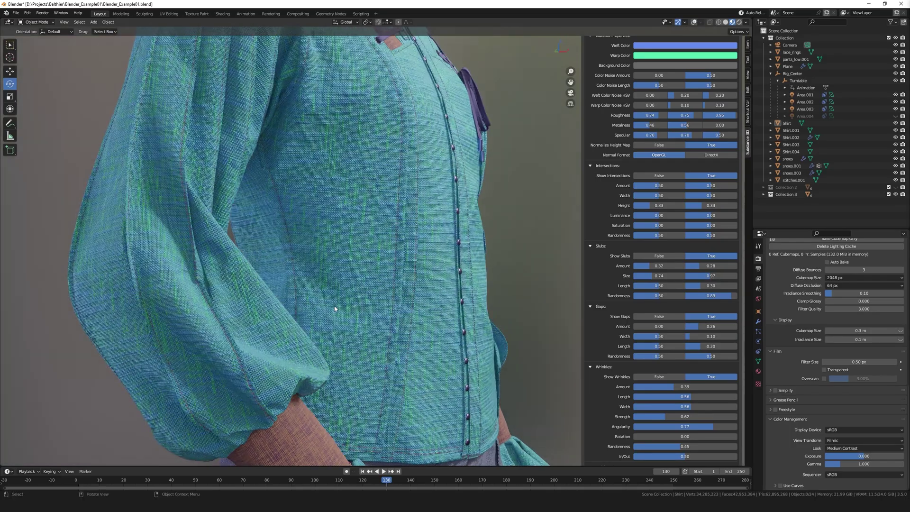
scroll(328, 309, down, 2)
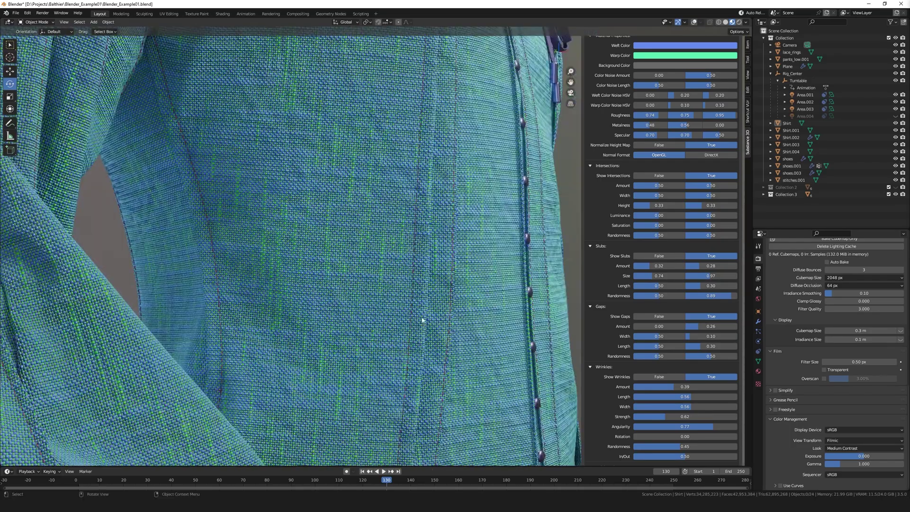
drag(656, 275, 669, 278)
middle_drag(505, 282, 495, 284)
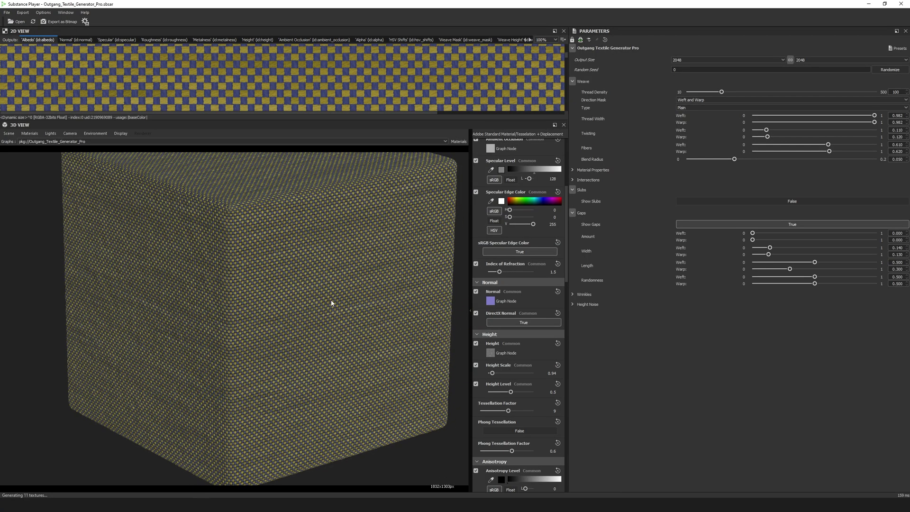
- In Substance Player, set the gaps' weft amount to 0.814 and weft width to 0.943, examining the weave on the cube
scroll(333, 301, up, 6)
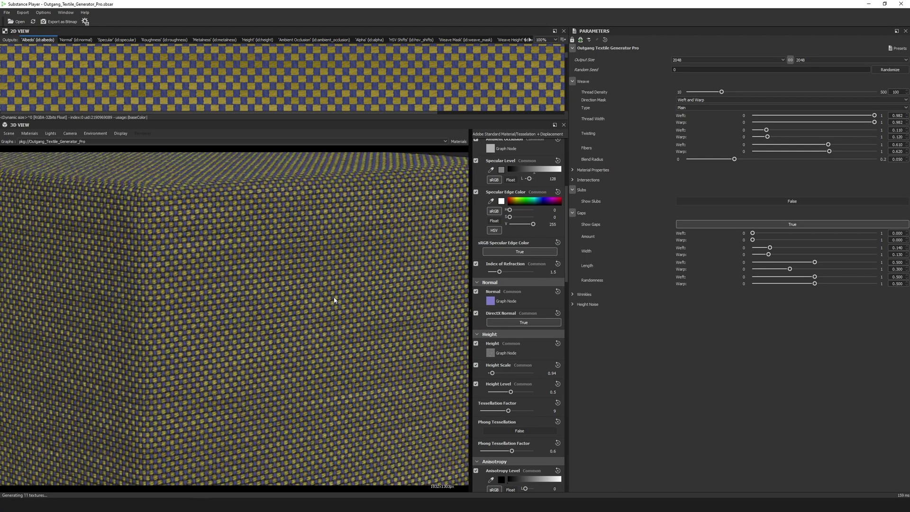
scroll(334, 300, down, 2)
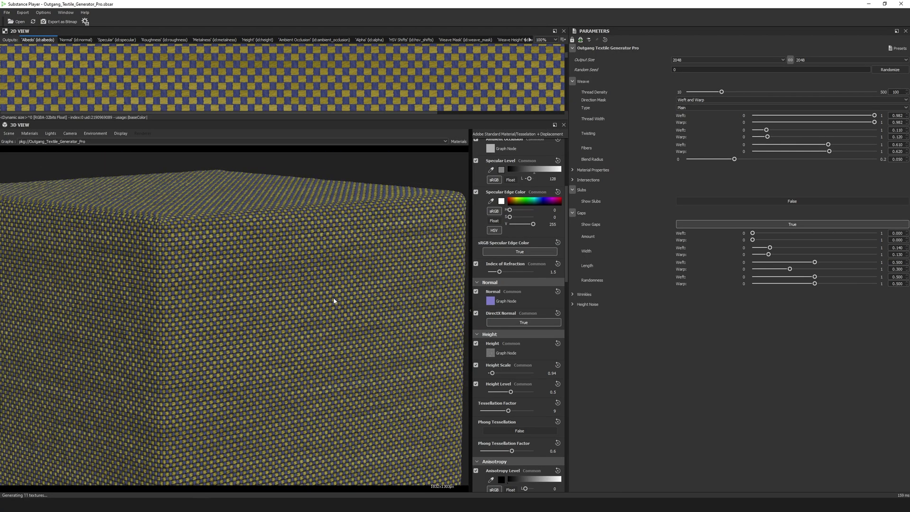
scroll(334, 301, up, 2)
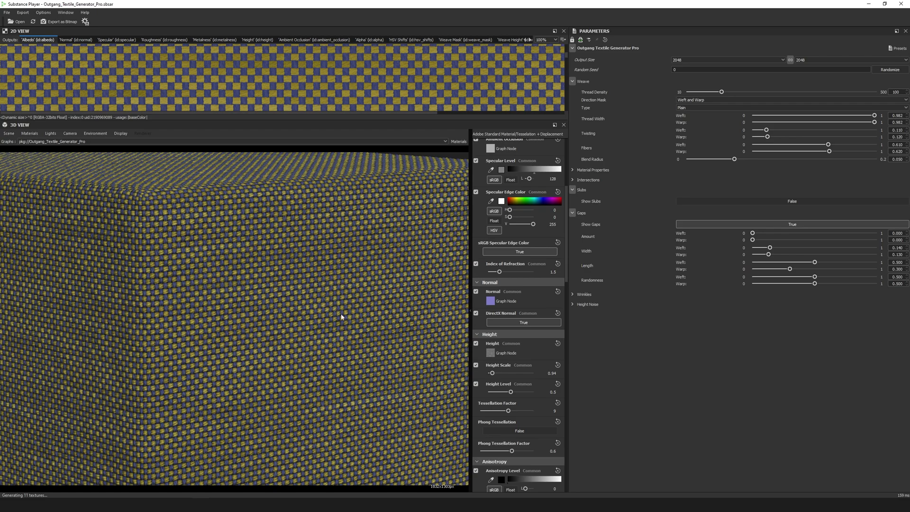
drag(342, 317, 345, 291)
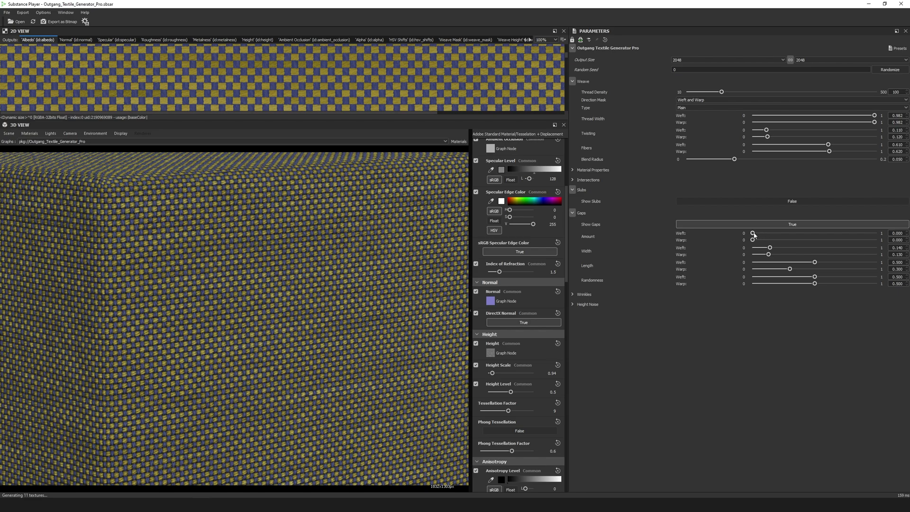
drag(753, 234, 852, 233)
drag(792, 250, 868, 248)
scroll(279, 347, down, 5)
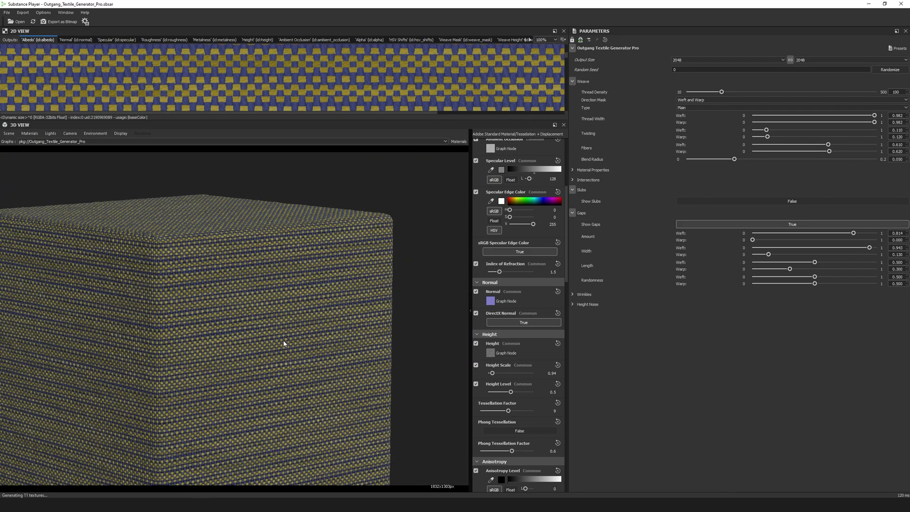
scroll(286, 344, up, 10)
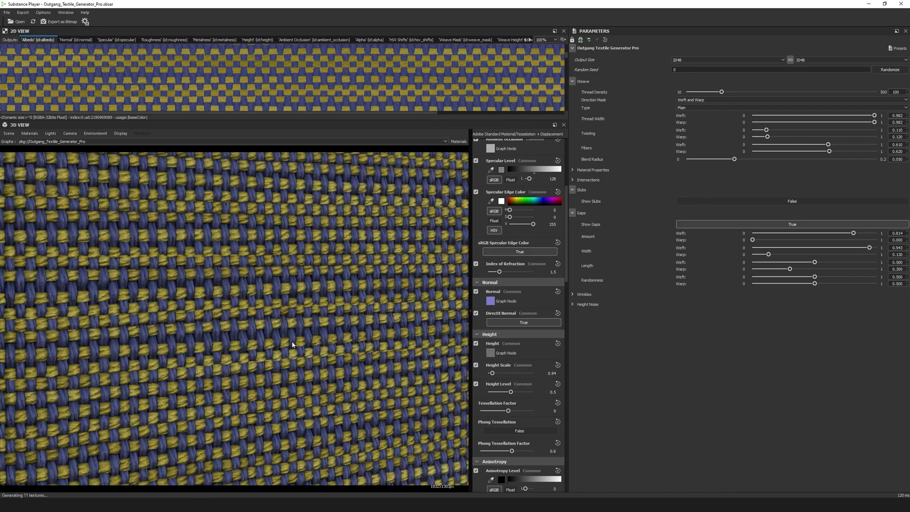
drag(292, 344, 315, 321)
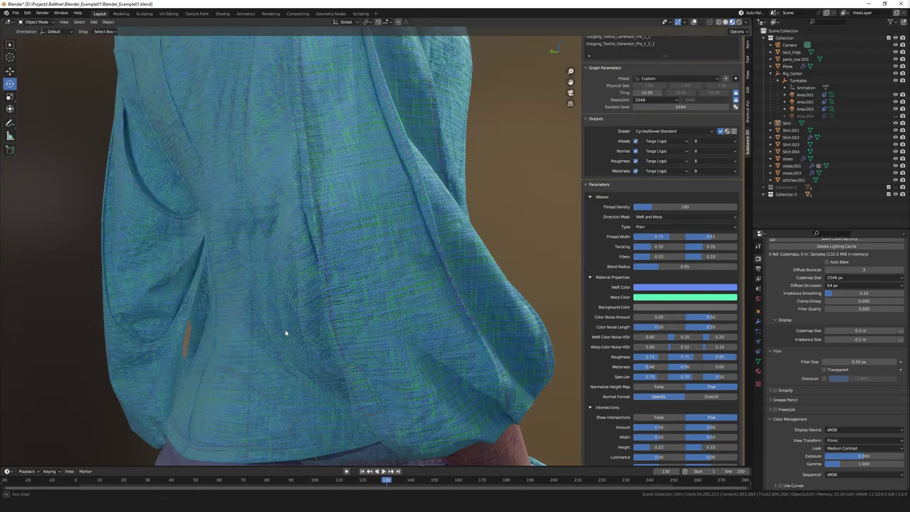
- Inspect the shirt's back in Blender, then in Substance Player set the gaps' weft length to 0.266 and weft randomness to 0.851
middle_drag(285, 330, 347, 317)
scroll(382, 243, up, 8)
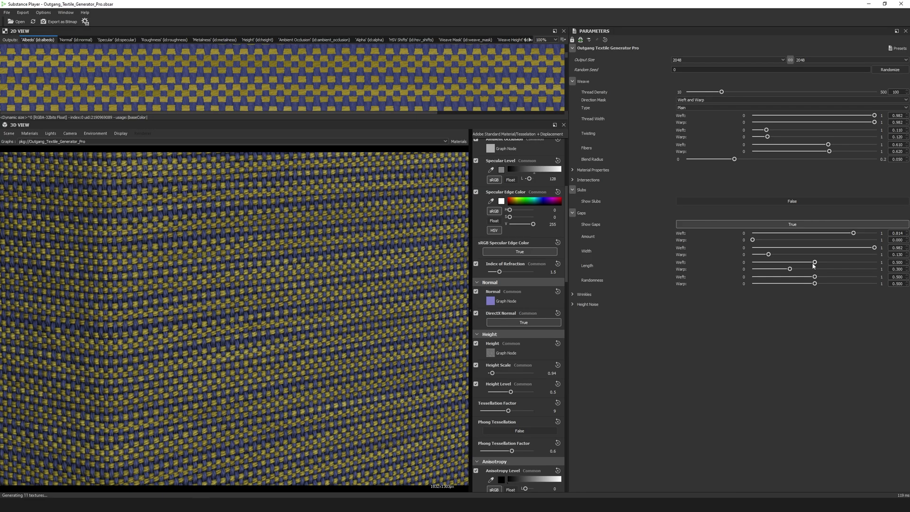
drag(814, 262, 760, 263)
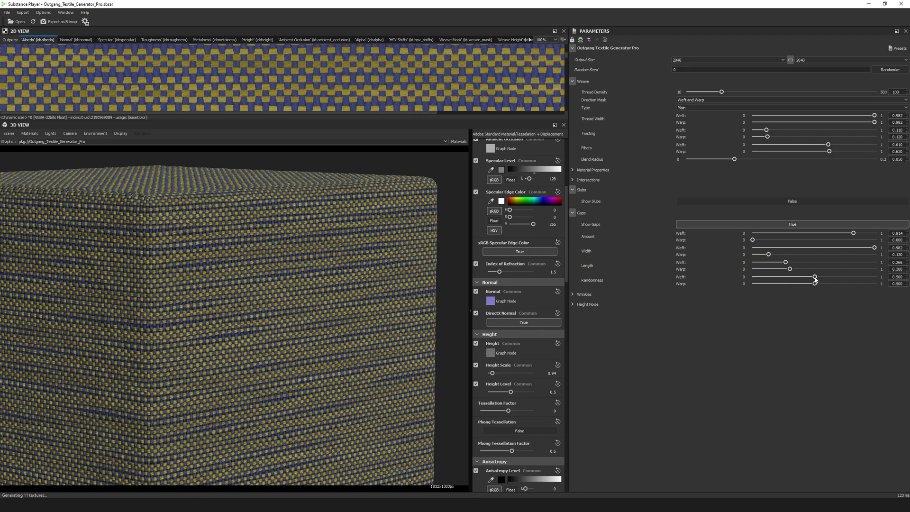
drag(813, 277, 858, 279)
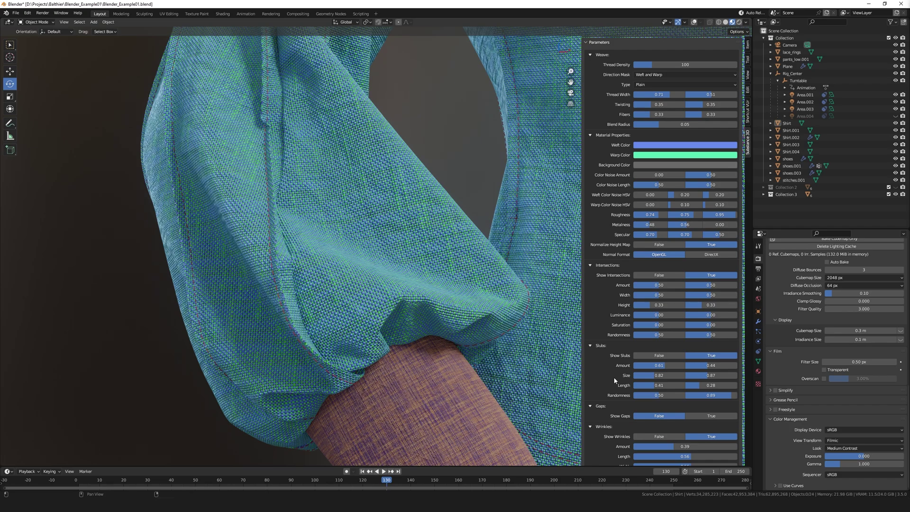
- In Blender, enable Show Gaps and raise the warp gap amount on the teal fabric, and enable Show Wrinkles on the golden satin
click(711, 416)
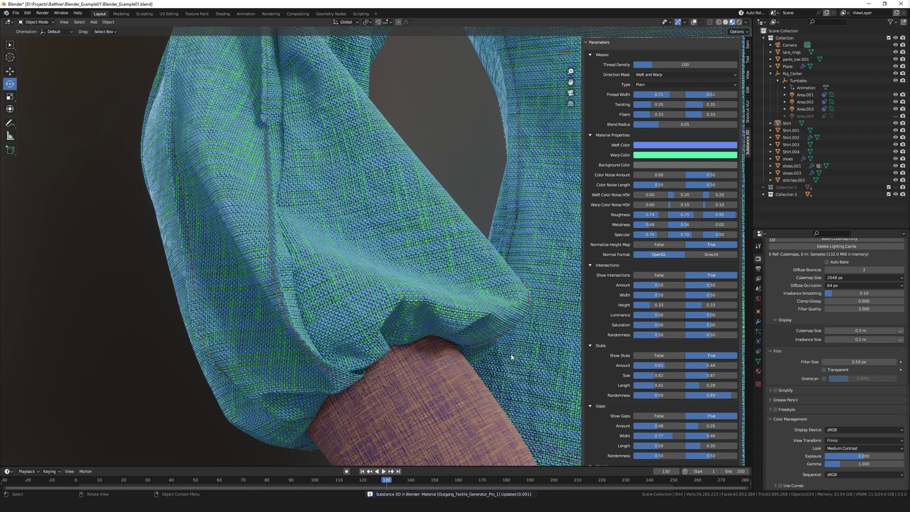
drag(701, 425, 722, 426)
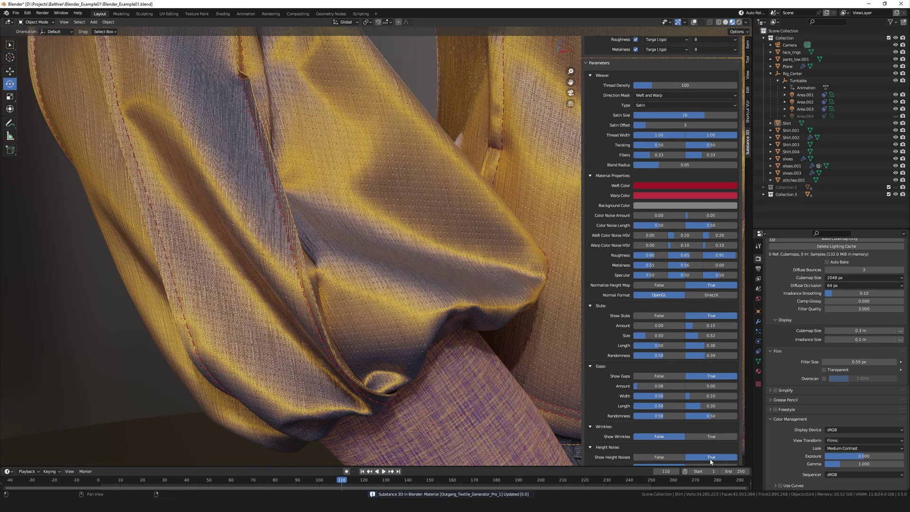
click(709, 437)
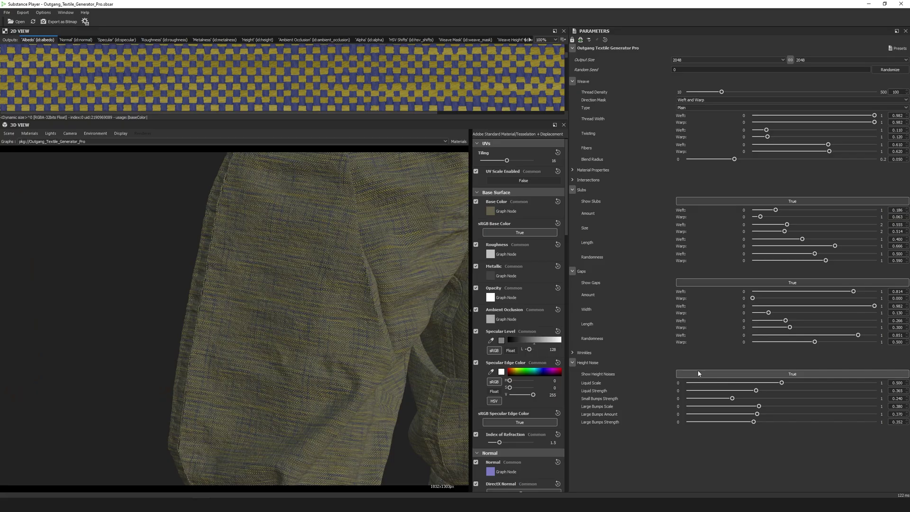
- In Substance Player, turn off Show Height Noises and set the wrinkles' amount to 0.738 on the trouser model
click(696, 374)
drag(413, 362, 286, 361)
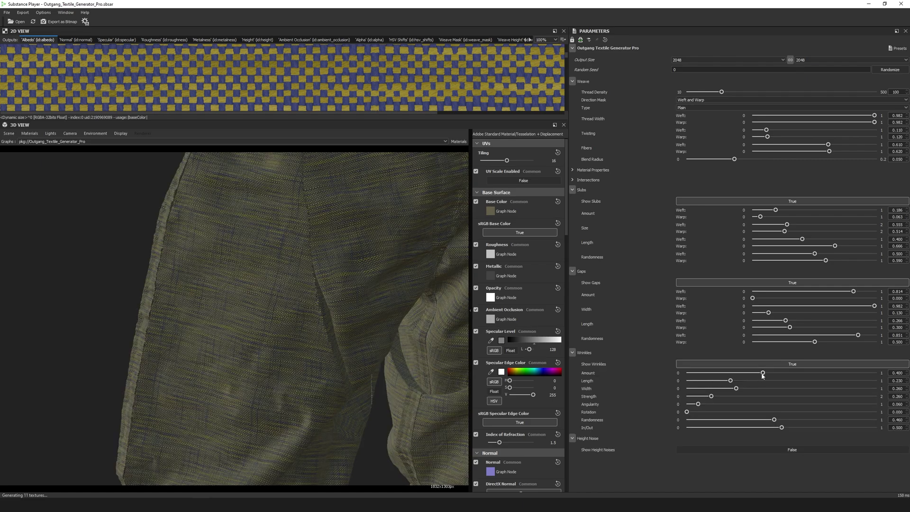
drag(761, 373, 835, 381)
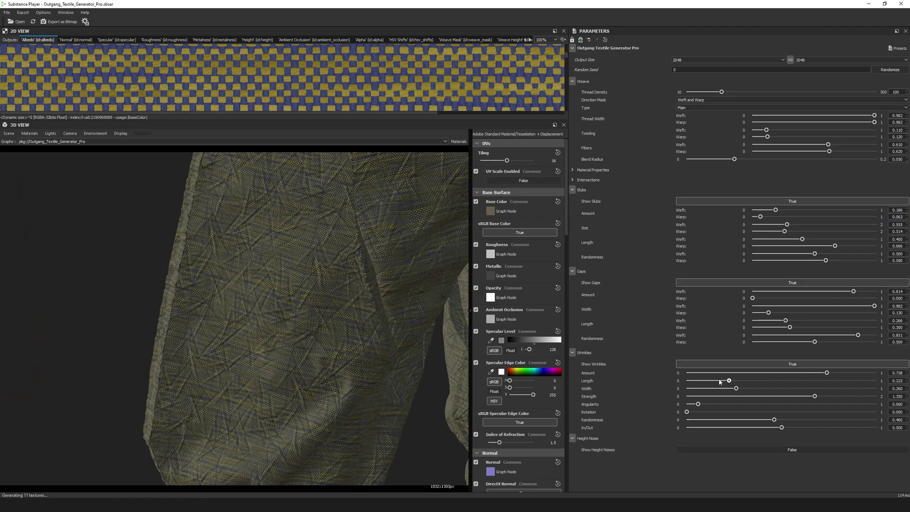
- Set the wrinkles' length to 0.492 and width to 0.202, checking the creases on the trouser leg
drag(719, 381, 780, 382)
mouse_move(736, 389)
mouse_down()
mouse_move(708, 395)
mouse_move(734, 394)
mouse_up()
scroll(283, 351, up, 8)
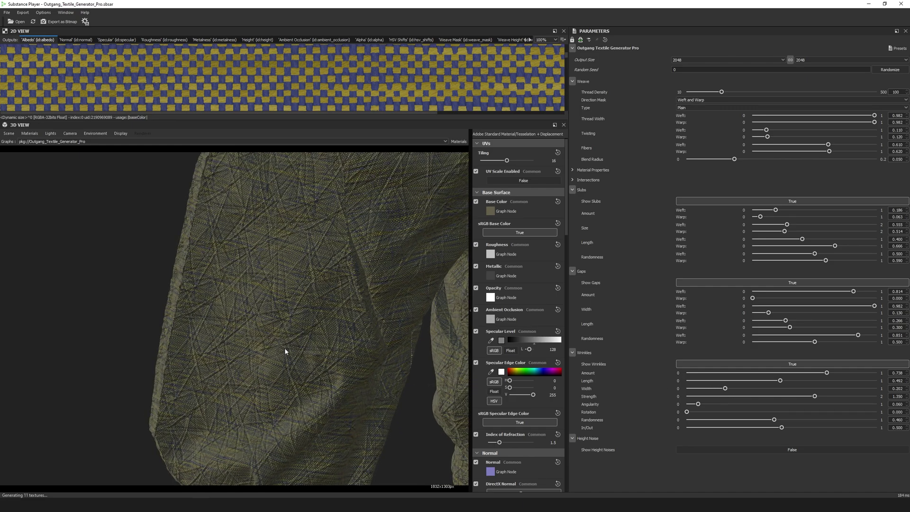
drag(285, 351, 287, 293)
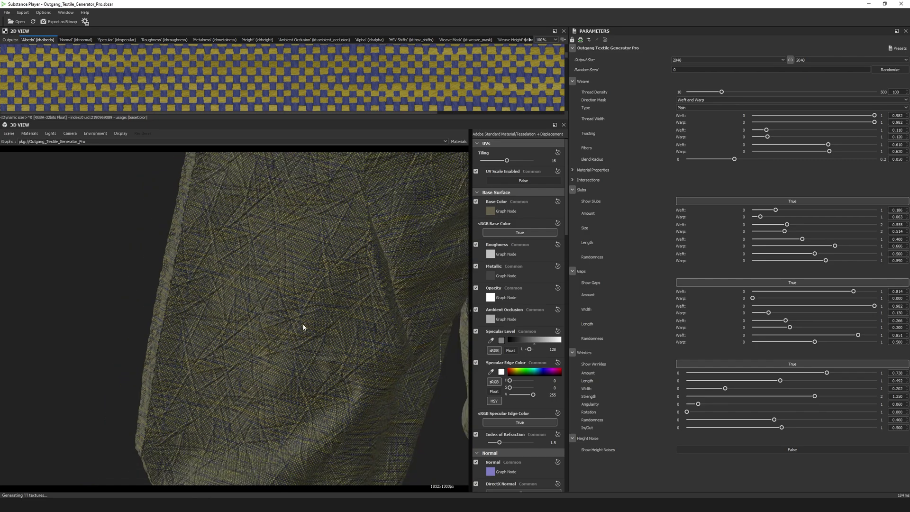
- Set the wrinkles' width to 0.373, strength to 1.166 and angularity to 1
drag(737, 391, 761, 395)
click(796, 396)
drag(691, 405, 892, 413)
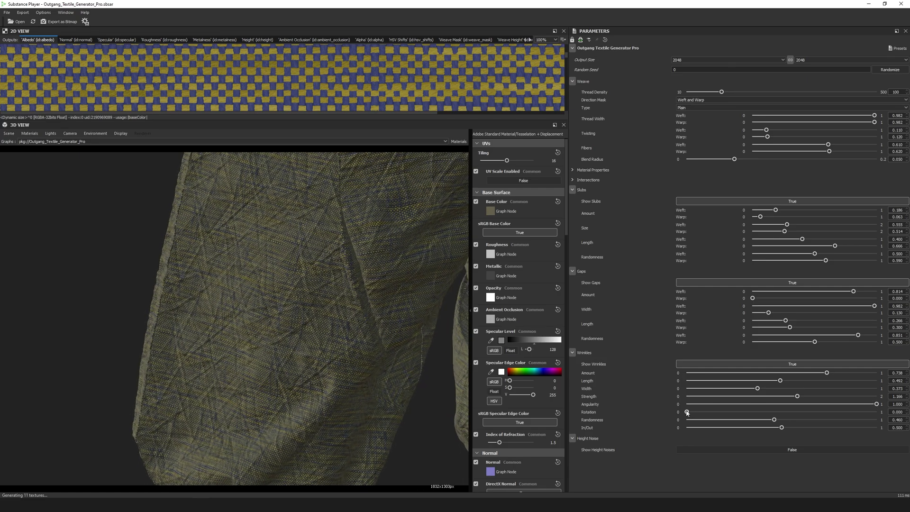
- Try wrinkle rotations of 0.815 and 0.532, and a wrinkle randomness of 0.137, on the trouser leg
drag(688, 411, 845, 415)
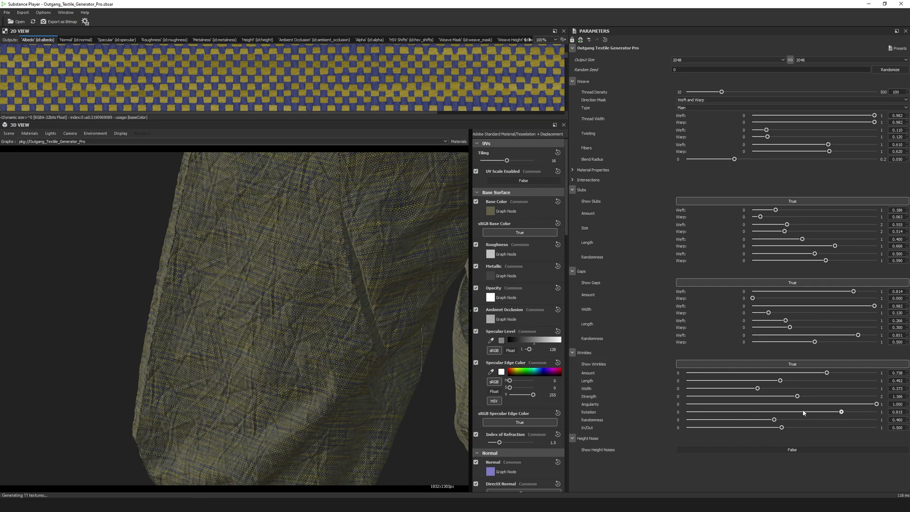
drag(292, 371, 329, 358)
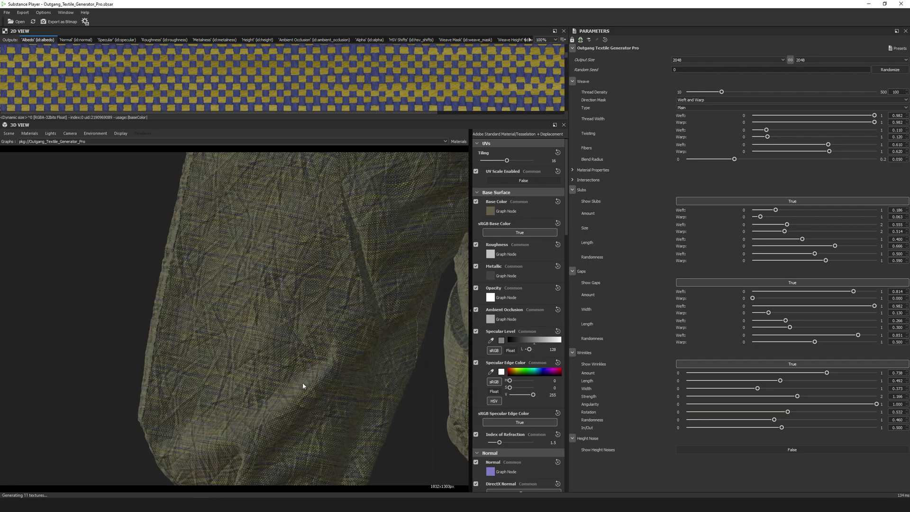
drag(302, 385, 302, 388)
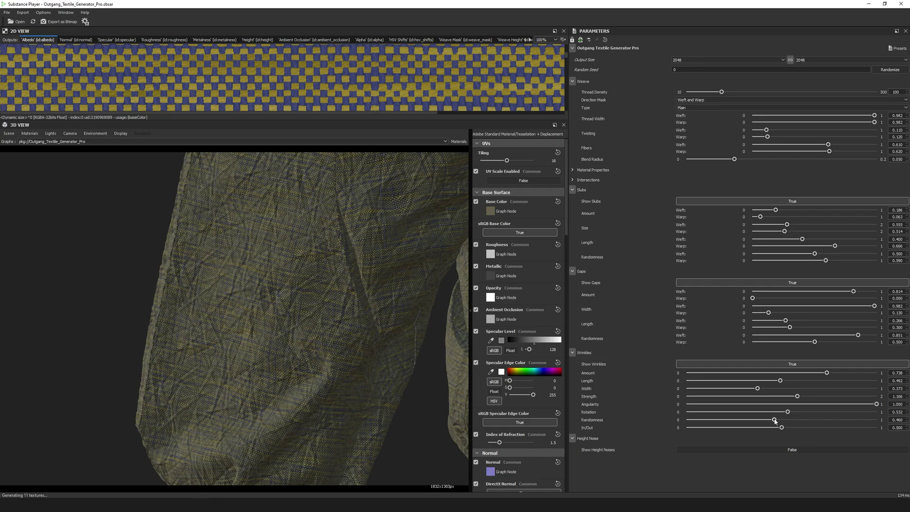
drag(774, 420, 712, 420)
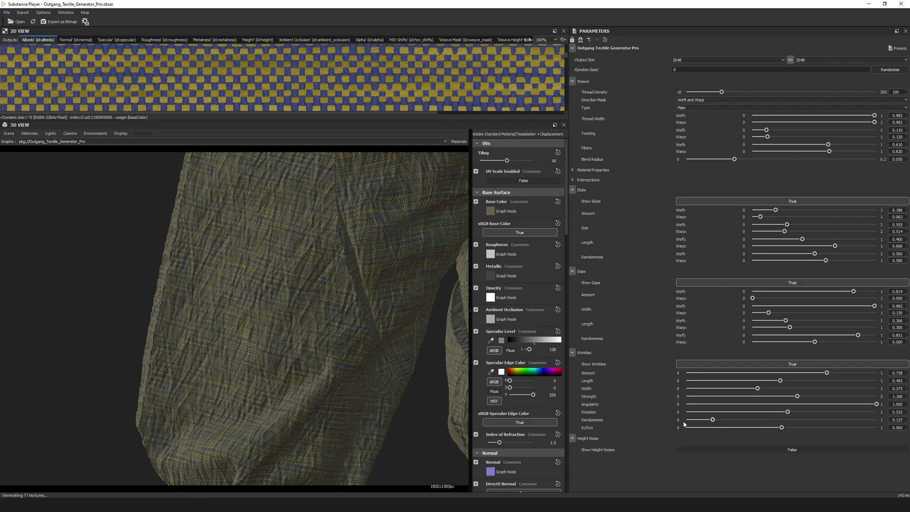
scroll(289, 360, down, 2)
scroll(289, 360, up, 2)
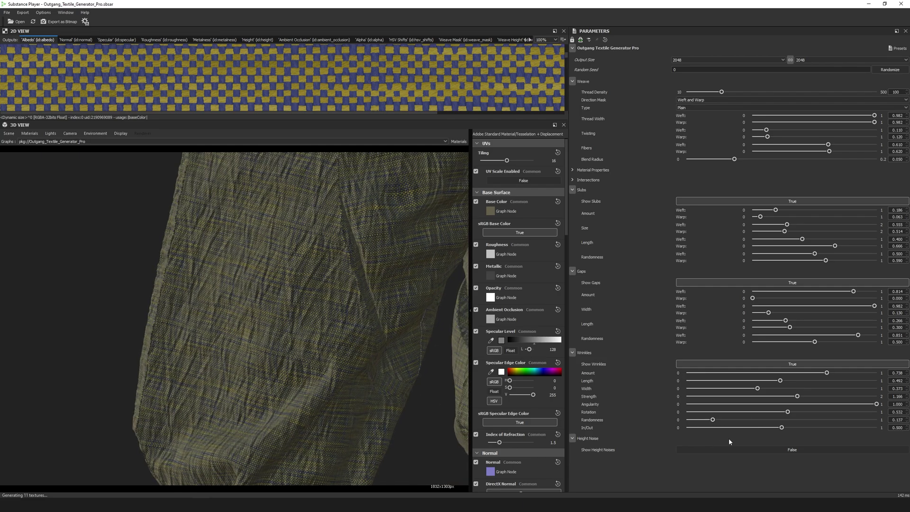
- Set the wrinkles' rotation to 0.077 with a randomness of 0.146 and check the crease direction on the trousers
drag(714, 421, 716, 422)
drag(785, 414, 706, 416)
drag(417, 419, 321, 414)
scroll(331, 413, up, 3)
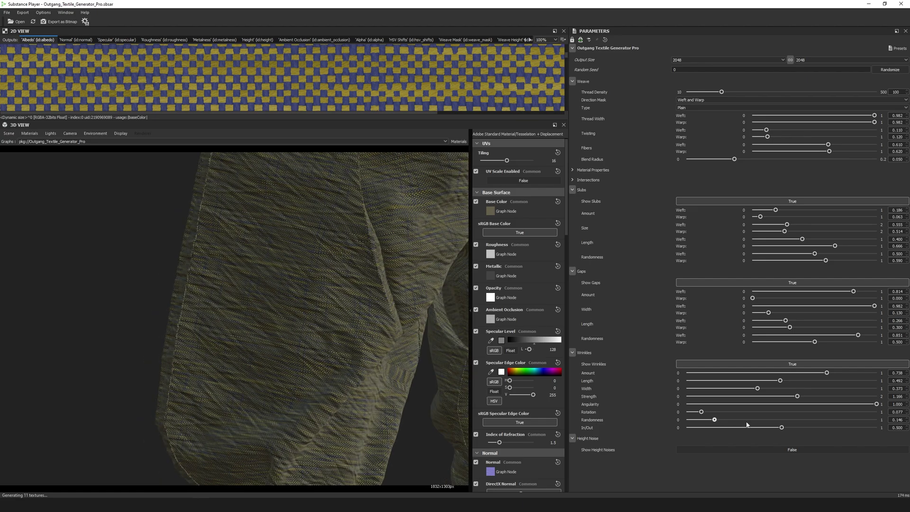
- Set the wrinkles' randomness to 0.558 and In/Out to 0, viewing the trouser leg between the changes
drag(746, 423, 792, 422)
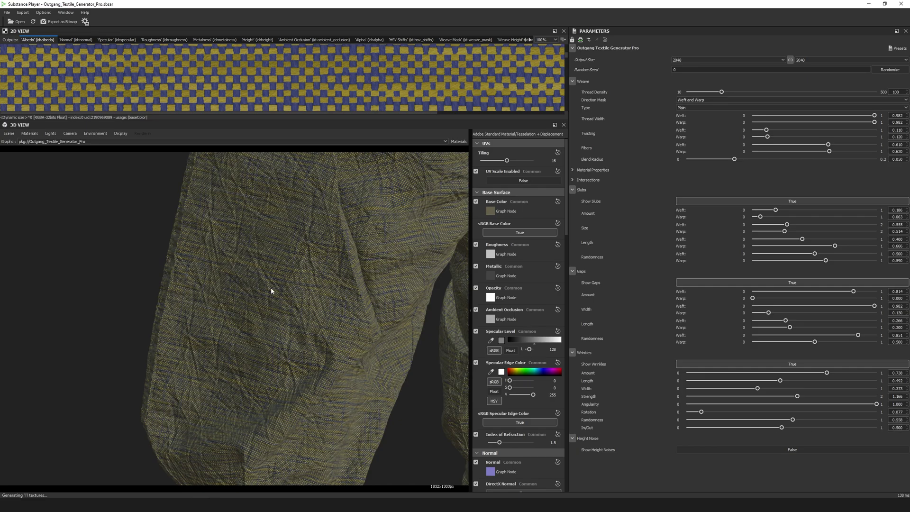
drag(298, 353, 293, 349)
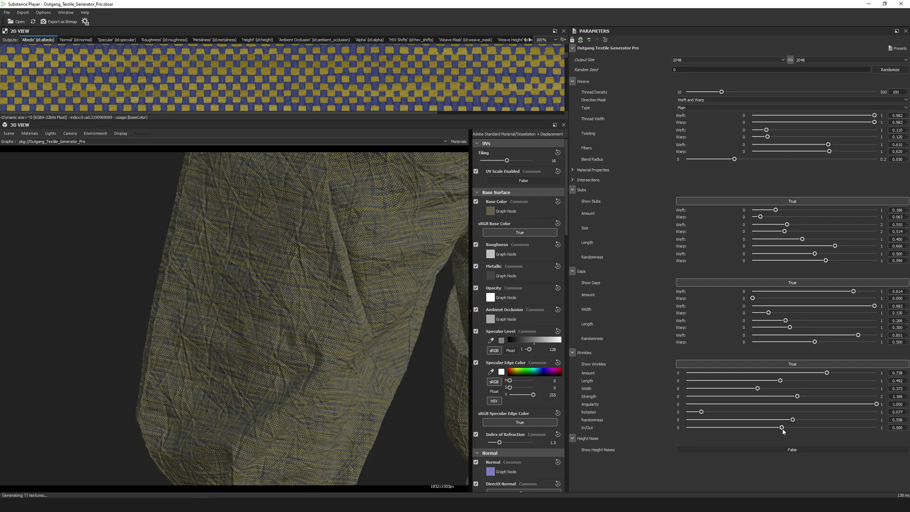
drag(781, 428, 687, 427)
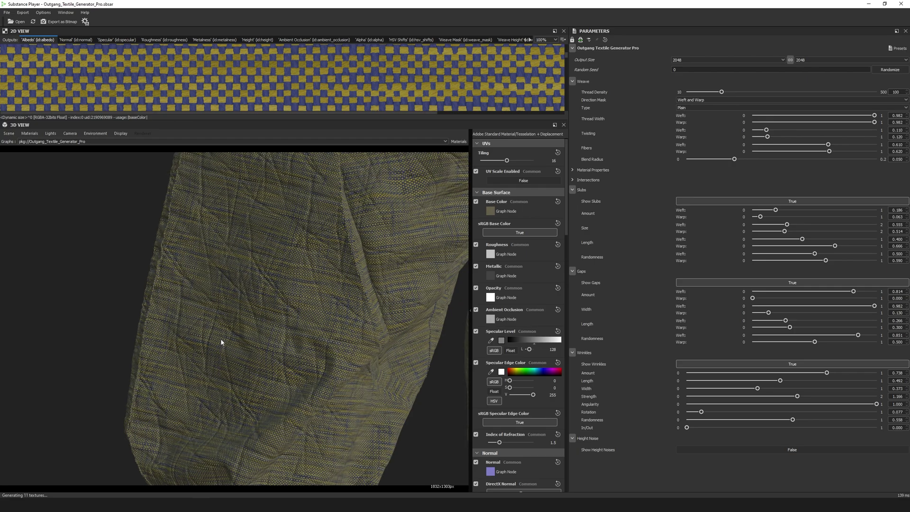
- Set the wrinkles' In/Out to 0.506 and their strength to 0.686, checking the creases across the trousers
drag(685, 427, 744, 427)
click(788, 427)
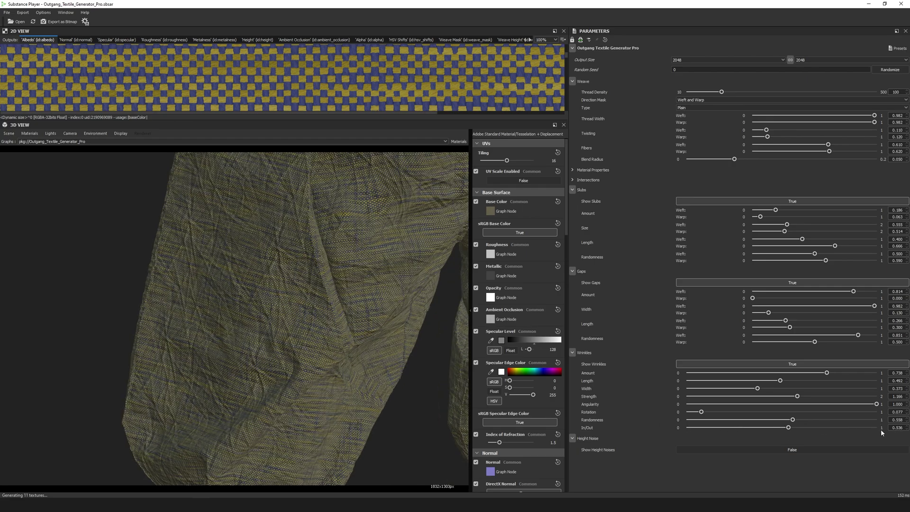
click(782, 428)
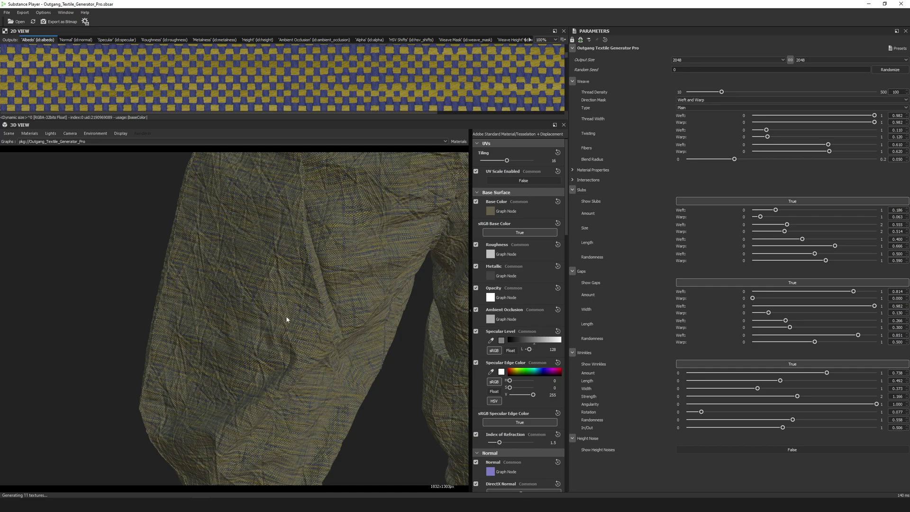
drag(287, 319, 321, 316)
click(751, 397)
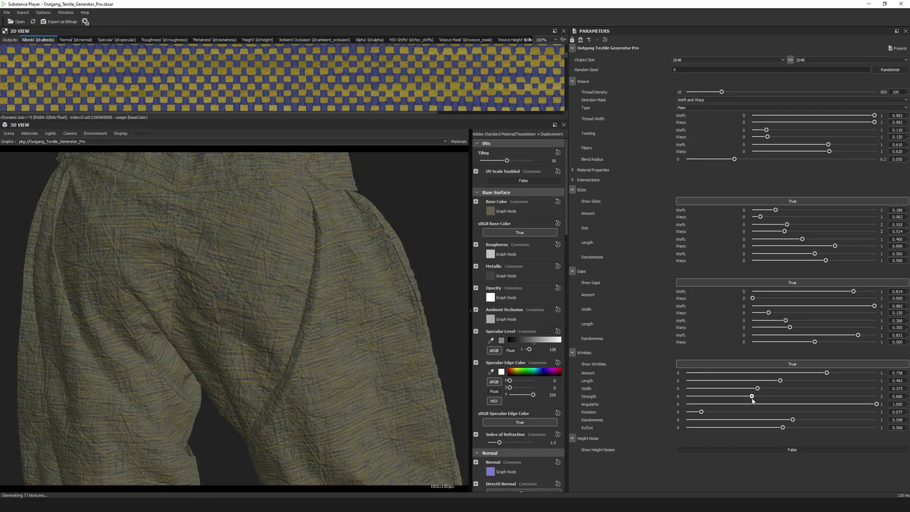
click(754, 396)
drag(97, 241, 211, 377)
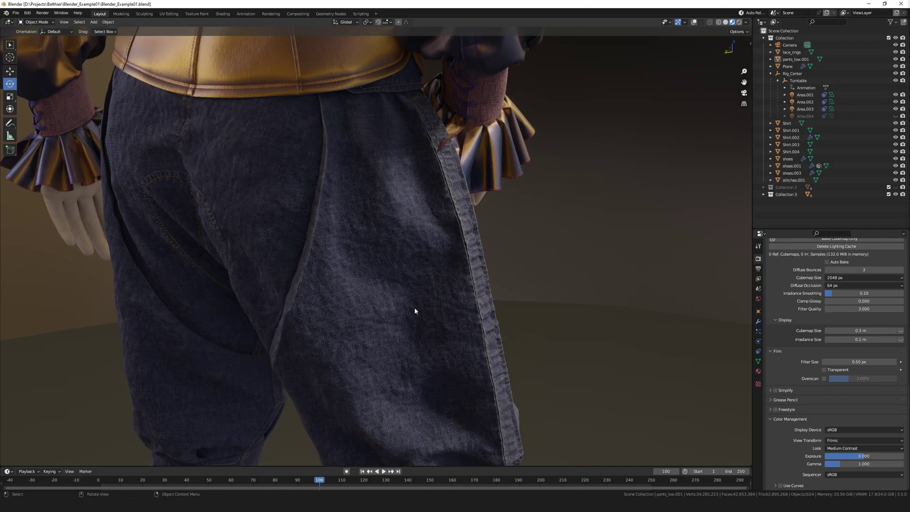
- Switch to Blender and inspect the wrinkles in the denim trousers from the back and the side
middle_drag(415, 311, 332, 355)
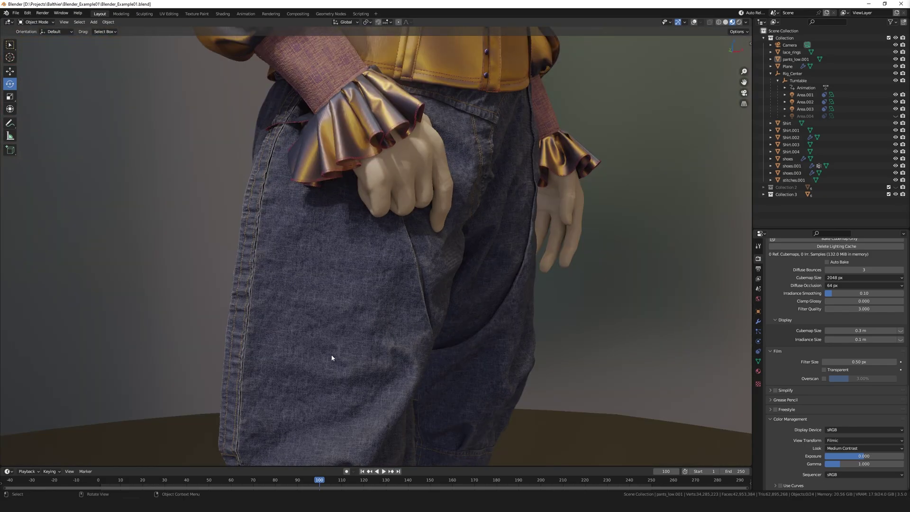
click(332, 359)
middle_drag(396, 361, 386, 205)
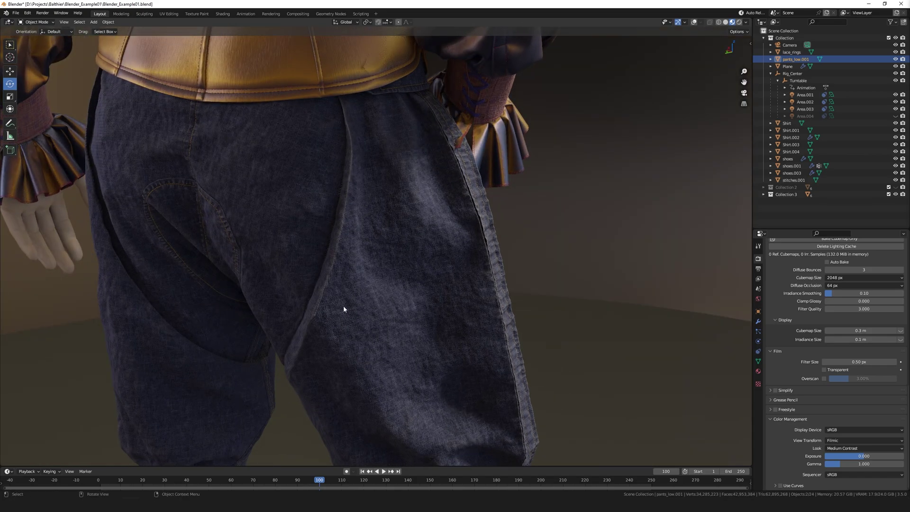
middle_drag(289, 272, 307, 390)
scroll(312, 386, up, 2)
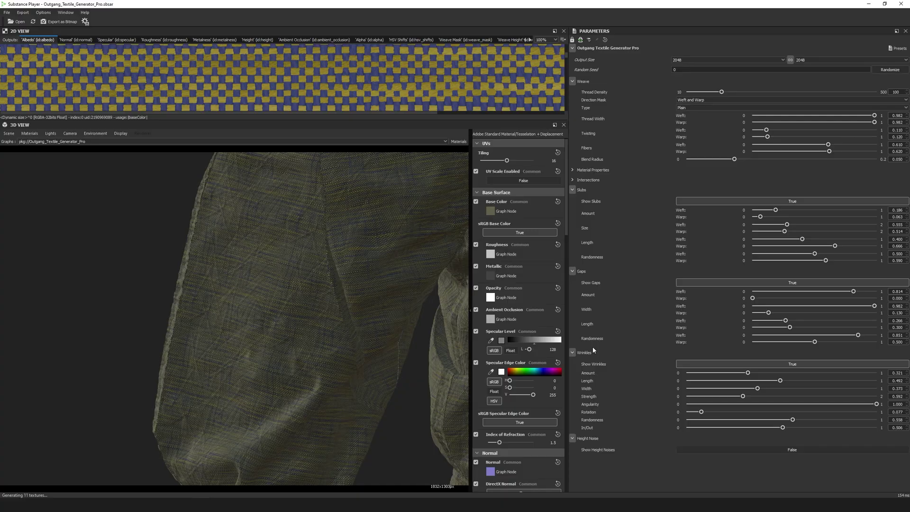
- In Substance Player, turn off the wrinkles and enable height noises with a Liquid Strength of 1
click(724, 364)
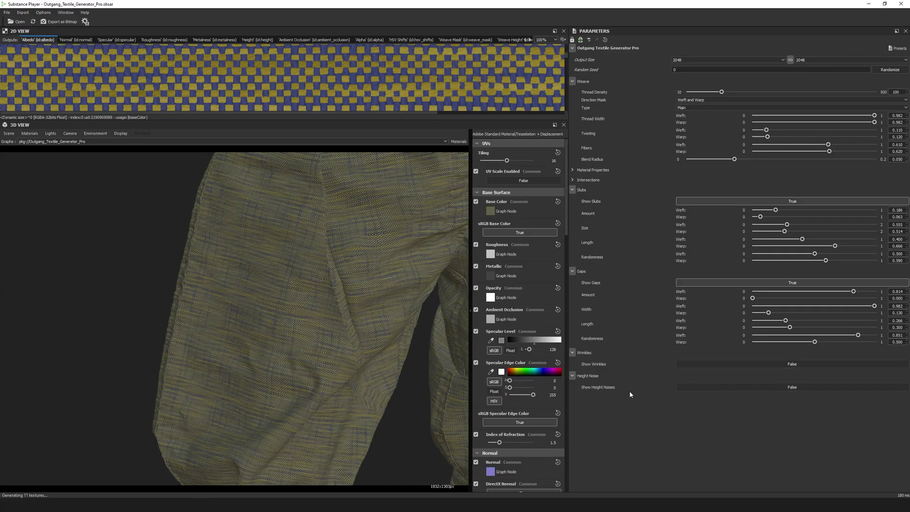
click(720, 386)
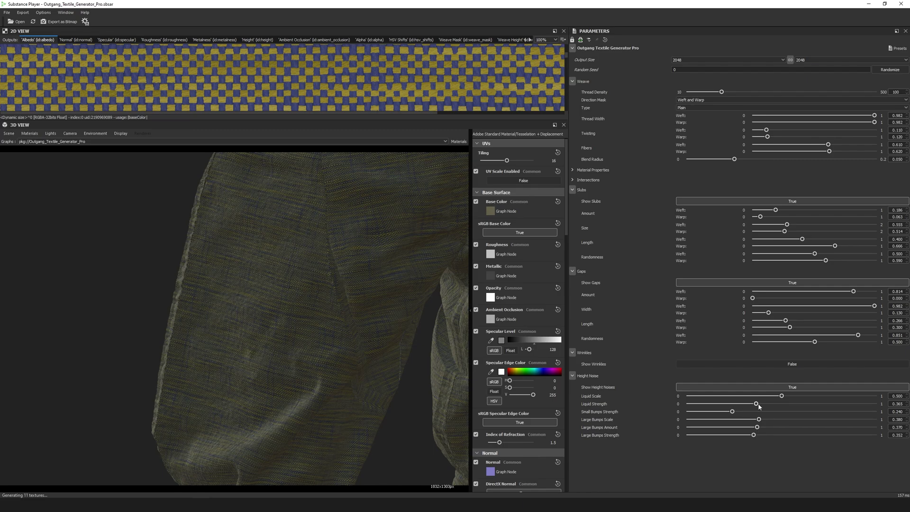
drag(756, 403, 812, 404)
drag(876, 409, 877, 407)
scroll(266, 334, down, 2)
scroll(265, 334, up, 5)
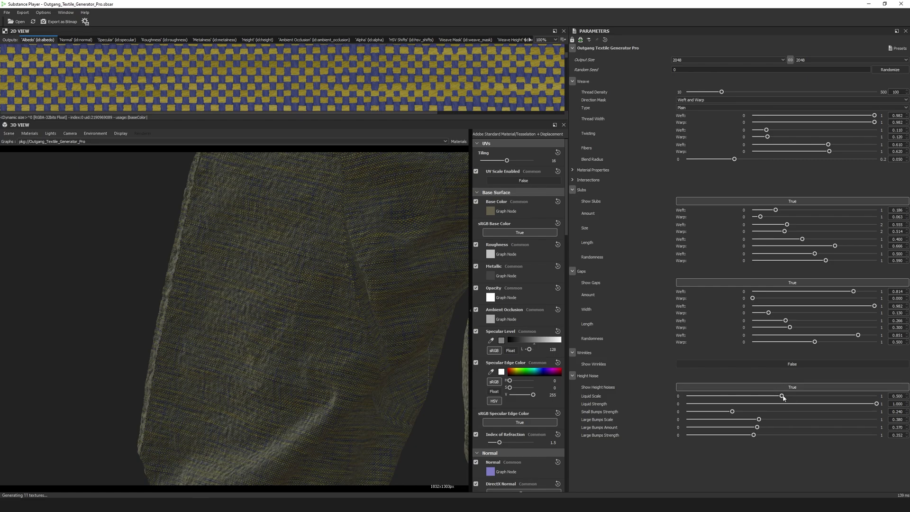
- Set the height noise's Liquid Scale to 0.214 and Liquid Strength to 0.952
drag(781, 396, 822, 400)
drag(725, 399, 727, 396)
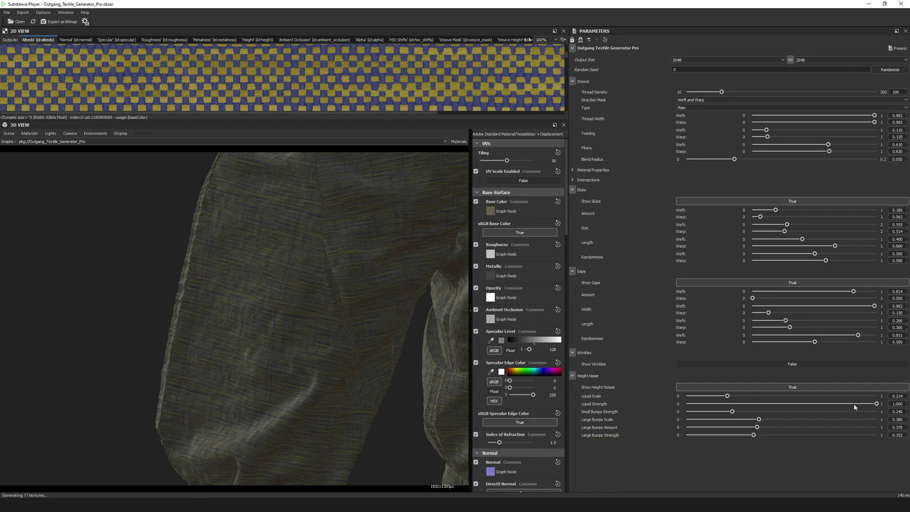
drag(795, 404, 867, 403)
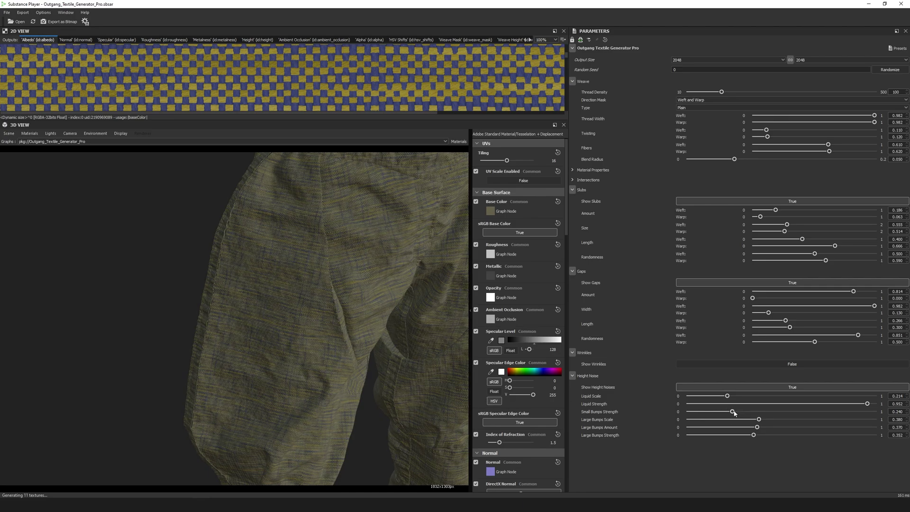
- Set Liquid Strength to 0 and compare Small Bumps Strength at 1, 0 and 0.843 on the trouser leg
drag(732, 411, 792, 420)
drag(687, 411, 880, 414)
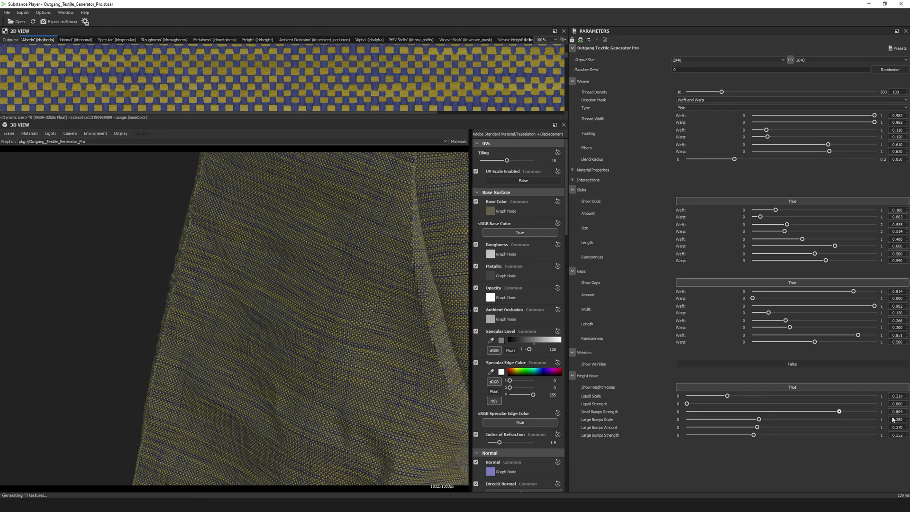
drag(251, 373, 265, 369)
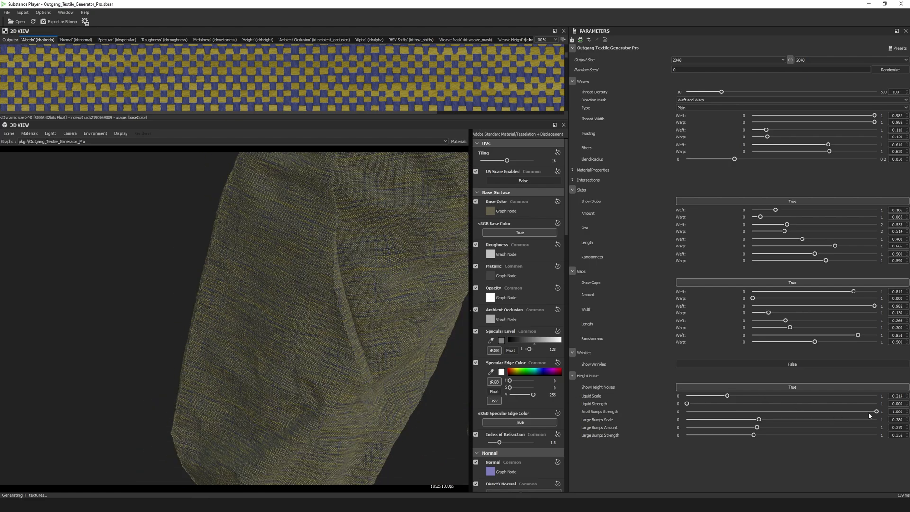
drag(870, 415, 636, 424)
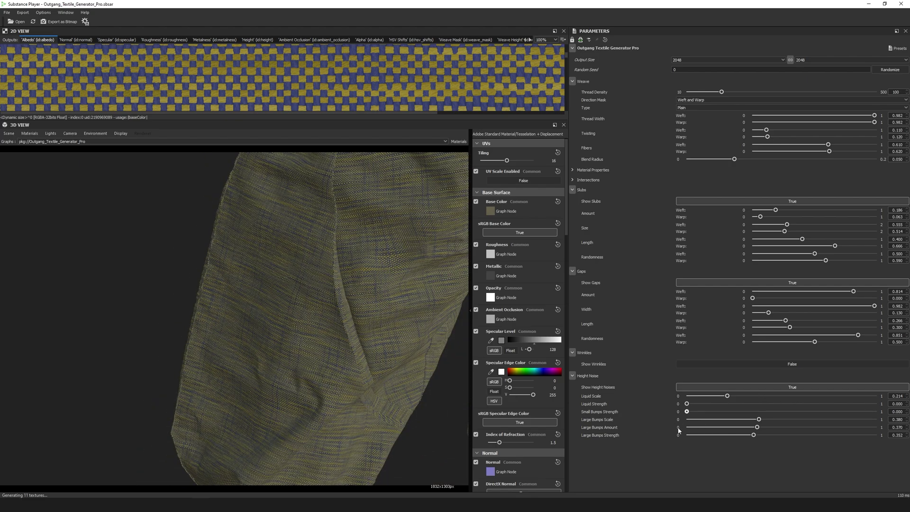
drag(686, 412, 845, 411)
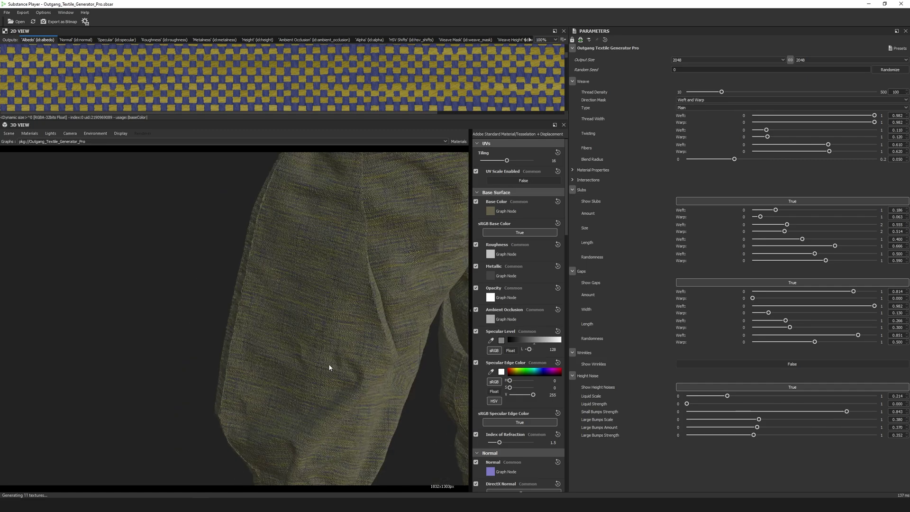
scroll(330, 367, up, 5)
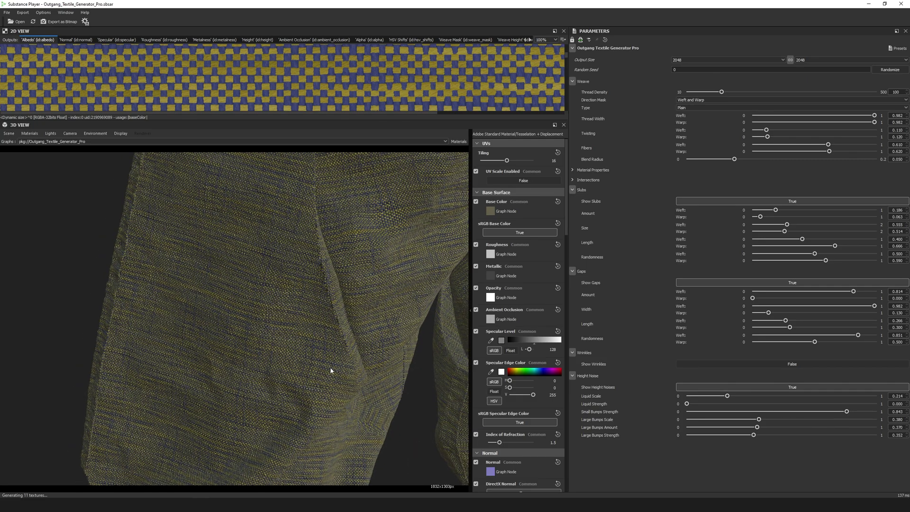
scroll(327, 368, down, 5)
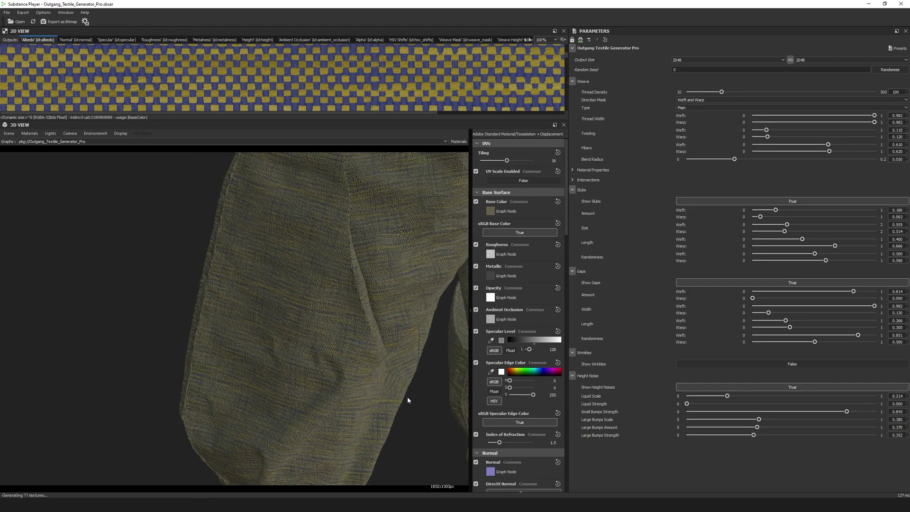
- Reduce Small Bumps Strength to its minimum and raise Large Bumps Strength to its maximum
drag(846, 411, 658, 421)
drag(754, 435, 899, 435)
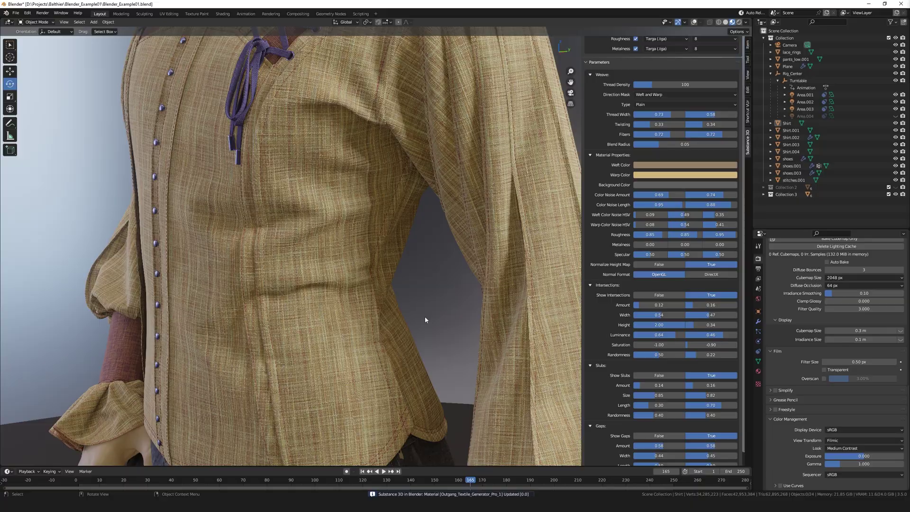
- In Blender, turn on wrinkles and height noises for the shirt's textile material
scroll(598, 385, down, 3)
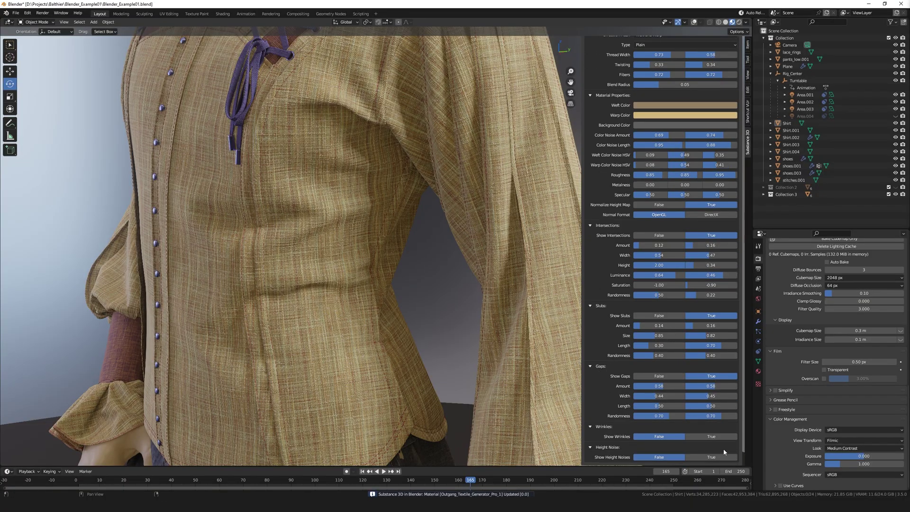
click(712, 436)
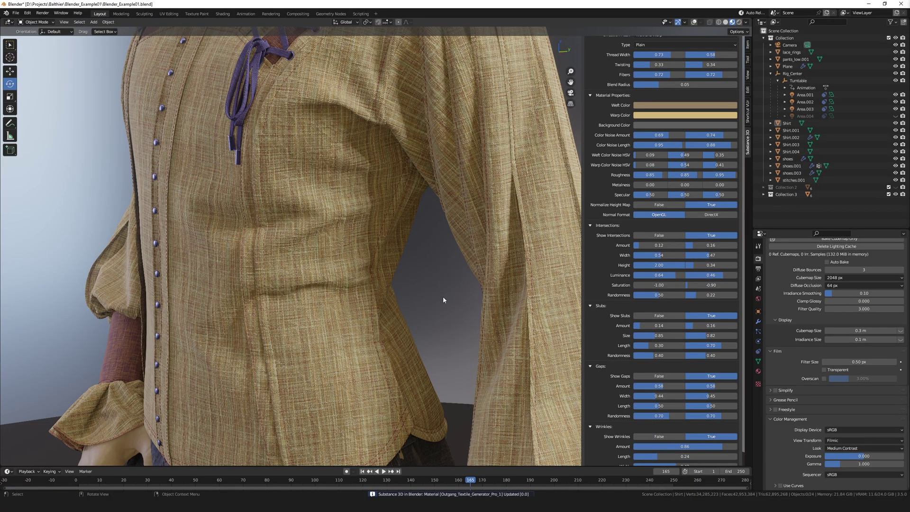
scroll(609, 392, down, 4)
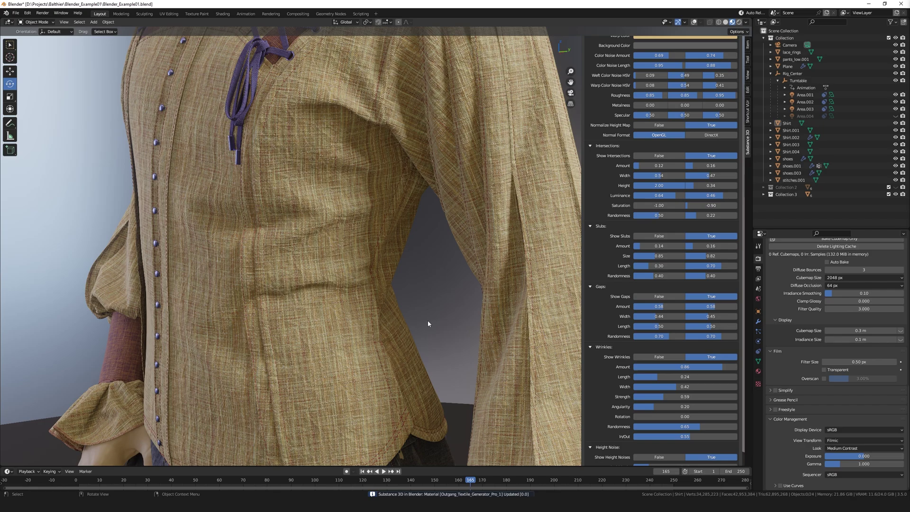
- Examine the fabric on the shirt from several angles and view the whole dressed figure
scroll(427, 322, down, 6)
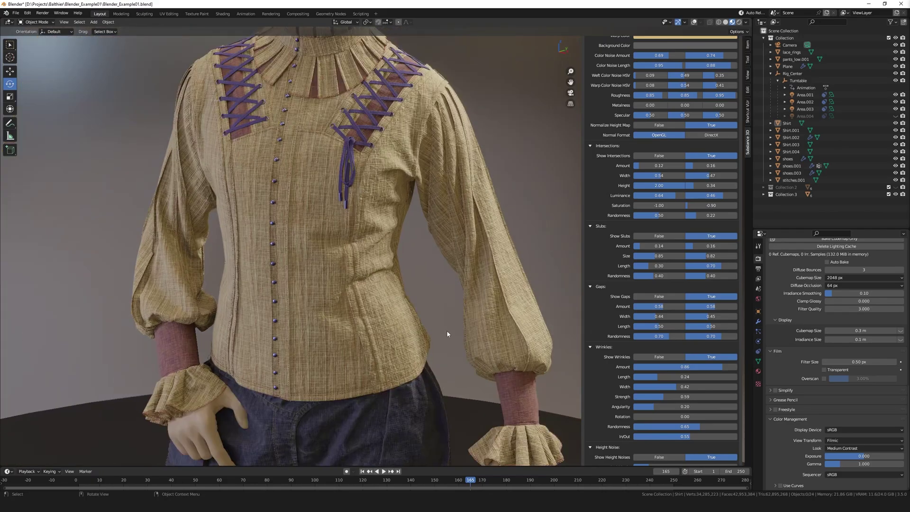
middle_drag(447, 334, 467, 334)
middle_drag(397, 331, 535, 332)
middle_drag(447, 334, 465, 329)
middle_drag(351, 342, 457, 343)
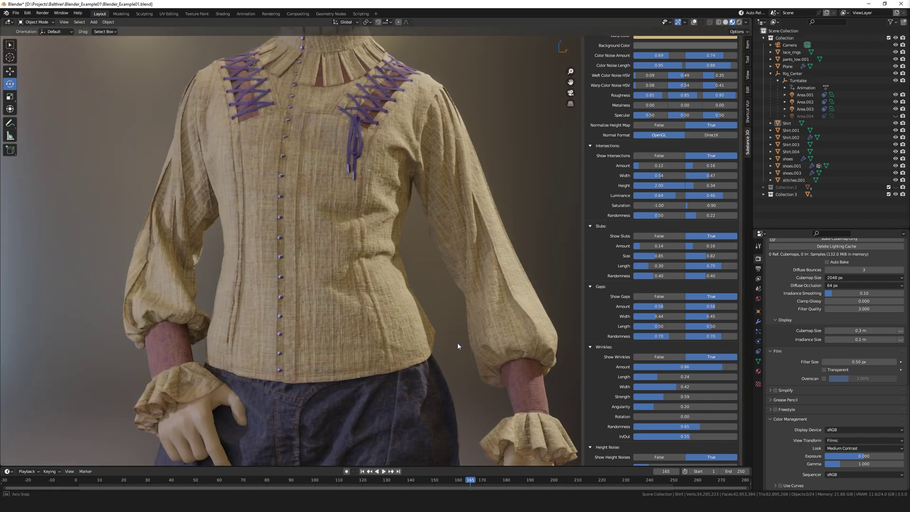
mouse_move(365, 340)
middle_down()
mouse_move(387, 343)
mouse_move(372, 351)
middle_up()
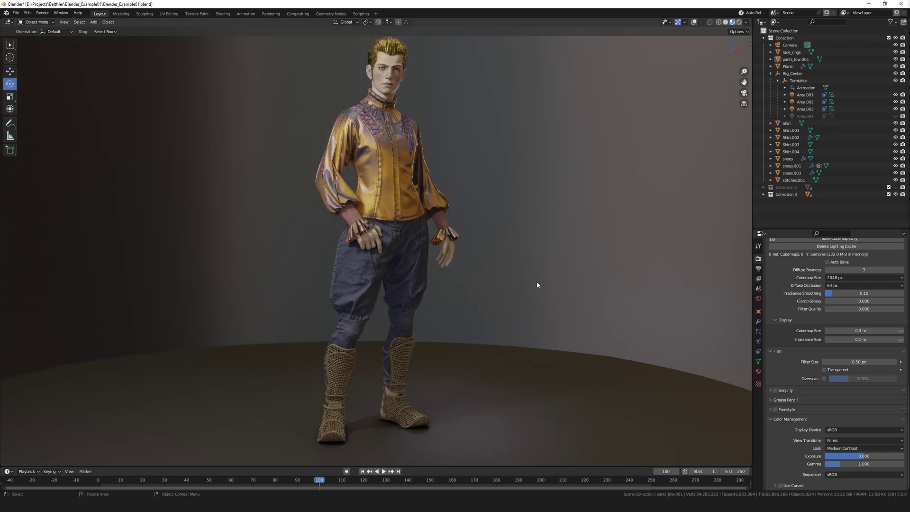
middle_drag(527, 297, 510, 319)
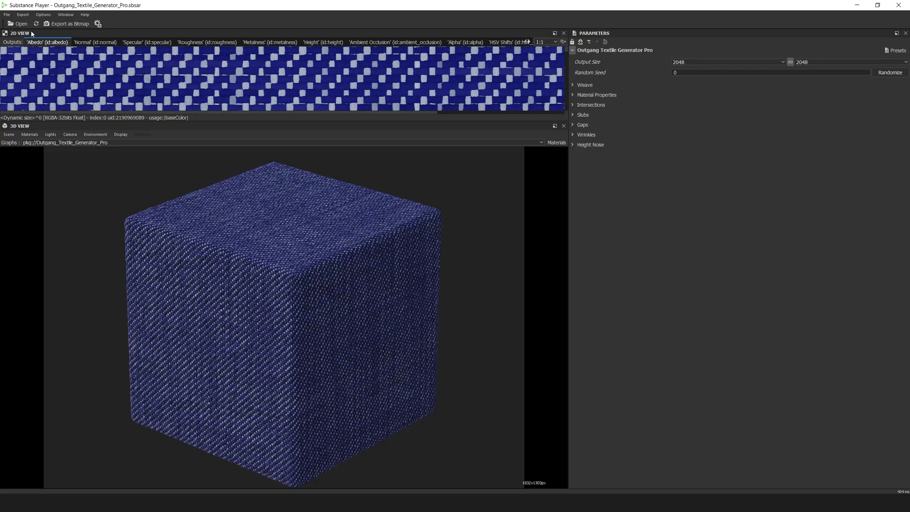
click(7, 14)
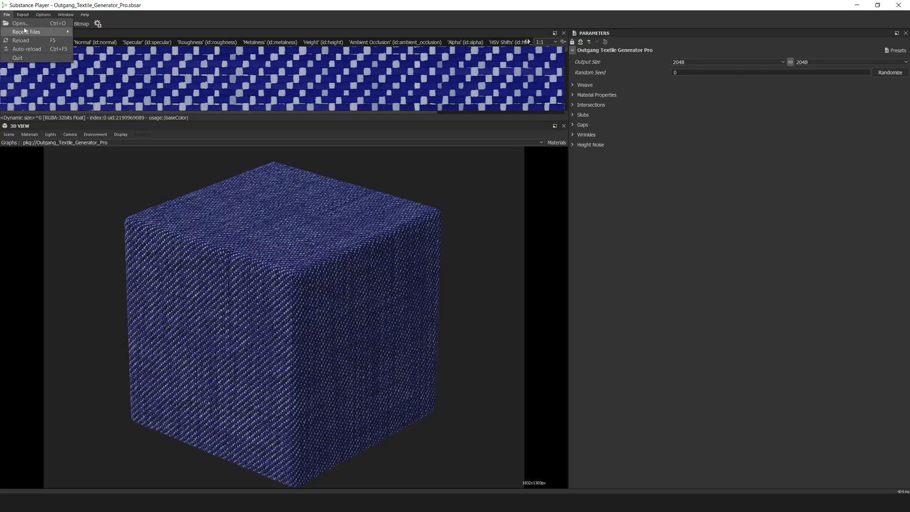
click(27, 222)
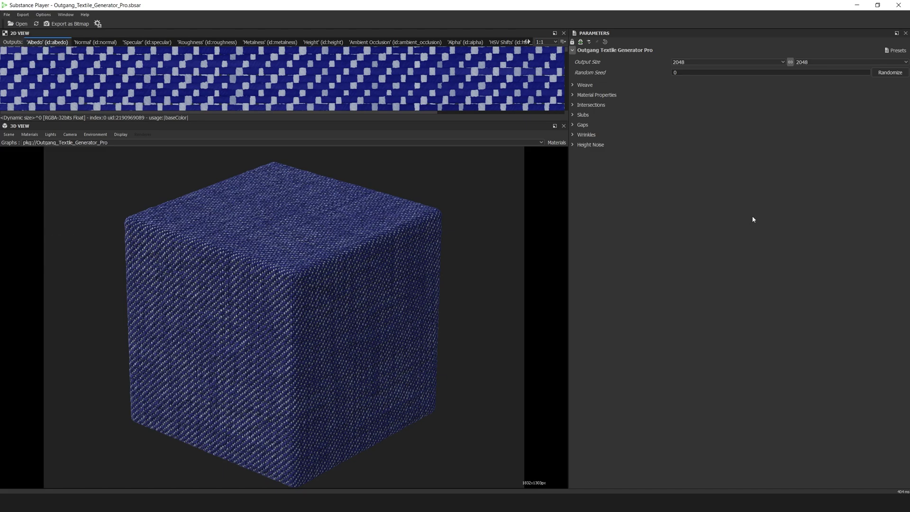
click(888, 52)
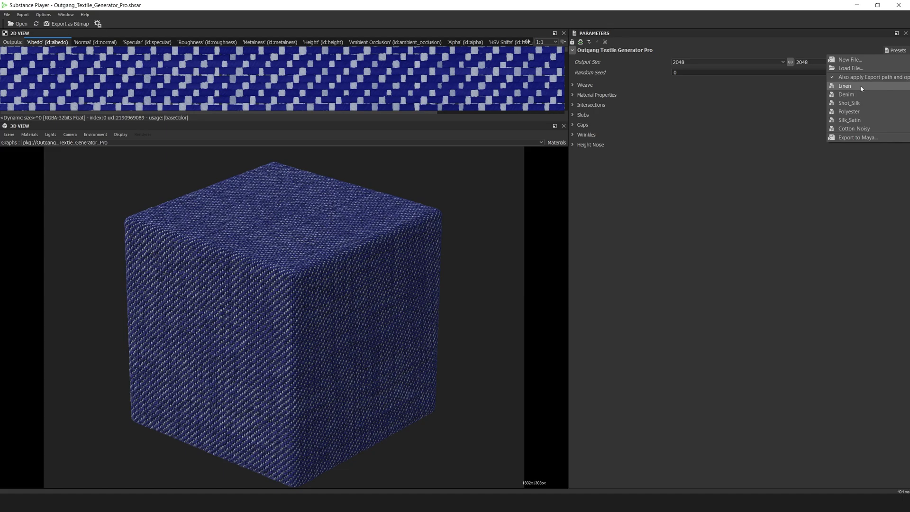
click(845, 86)
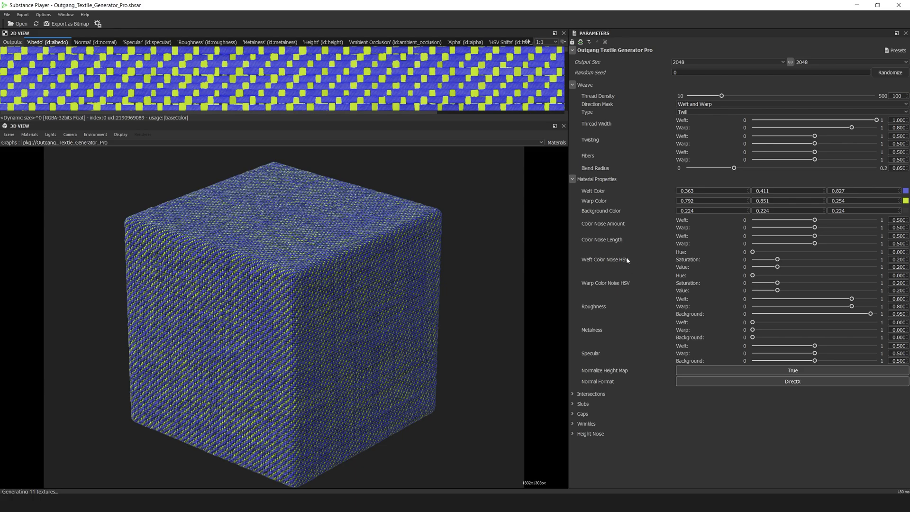
- Save the current Substance Player settings to a new preset file named test, with the preset name Blue_Yellow
click(895, 51)
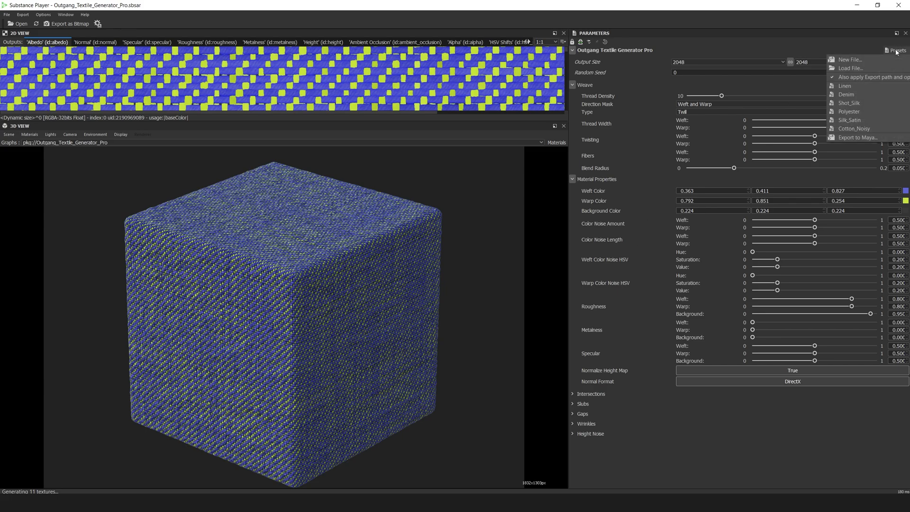
click(849, 60)
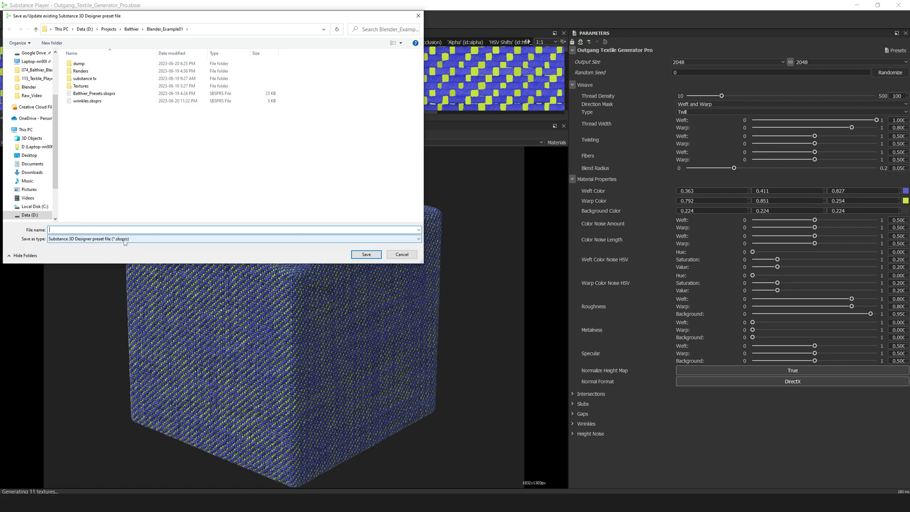
text(test)
click(366, 255)
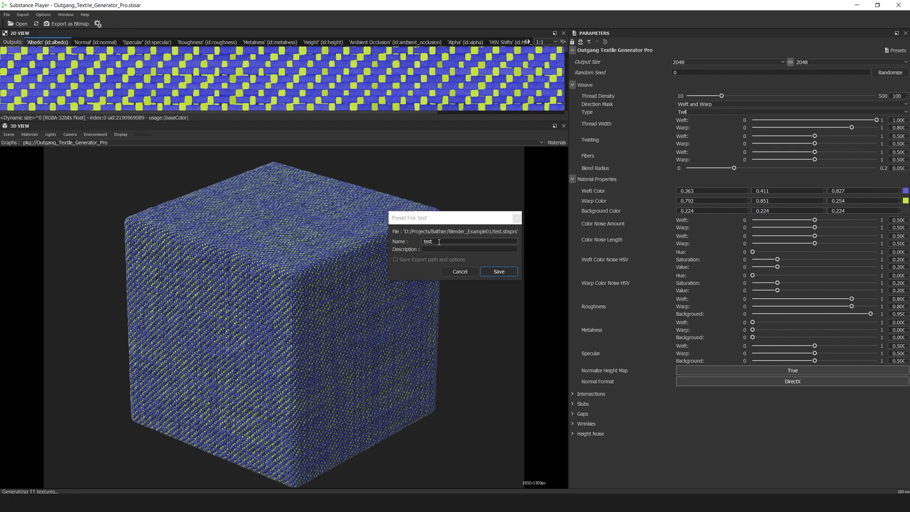
drag(438, 242, 408, 242)
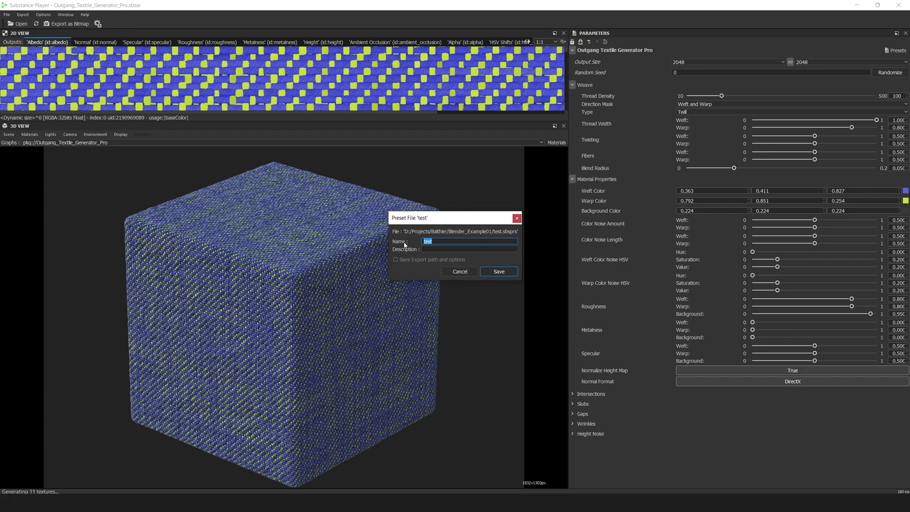
text(Blue_Yellow)
click(500, 271)
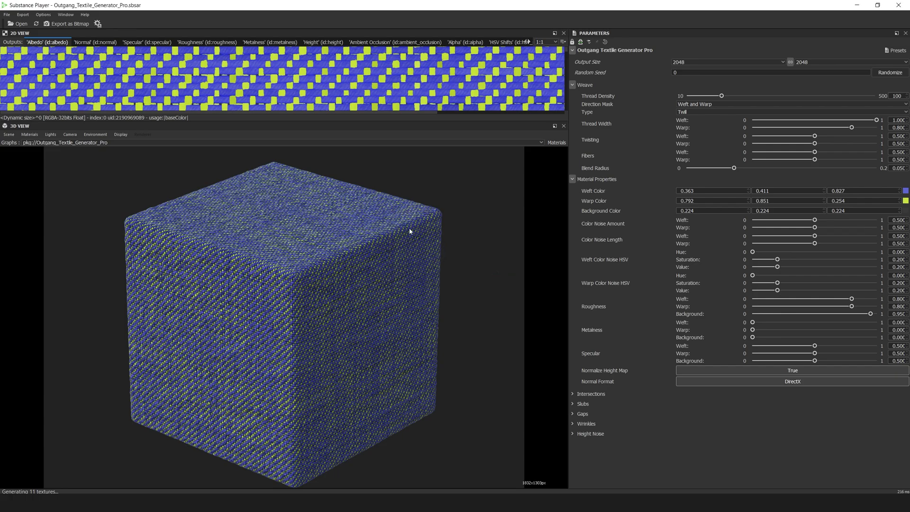
- Set the weave type to Plain and overwrite the Blue_Yellow preset in the test preset file with the changed settings
click(704, 113)
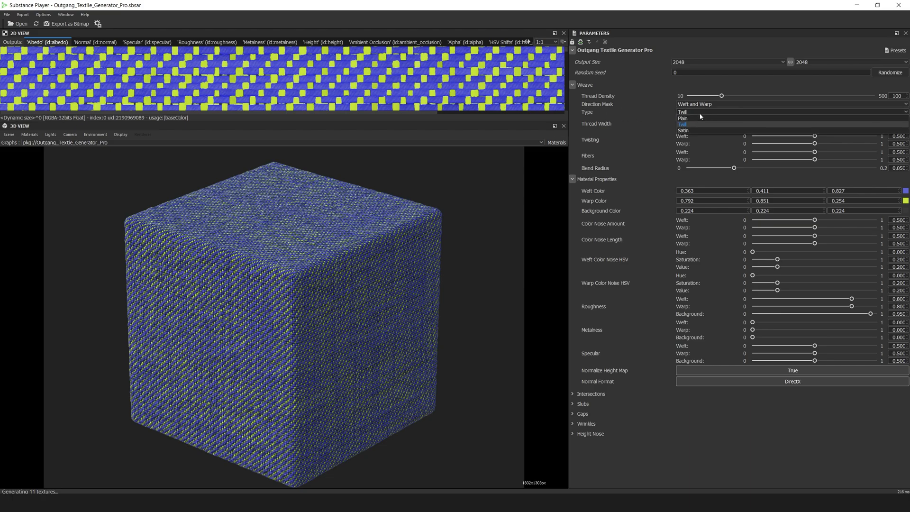
click(704, 120)
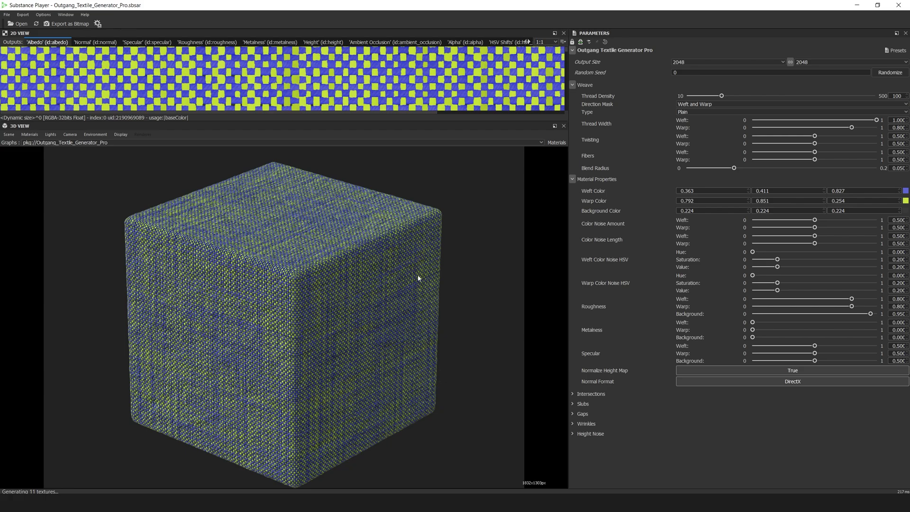
click(894, 50)
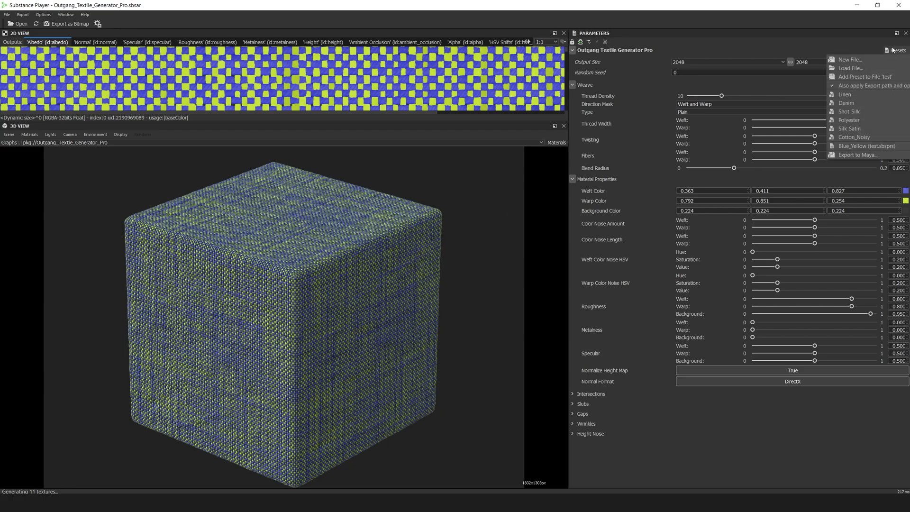
click(850, 77)
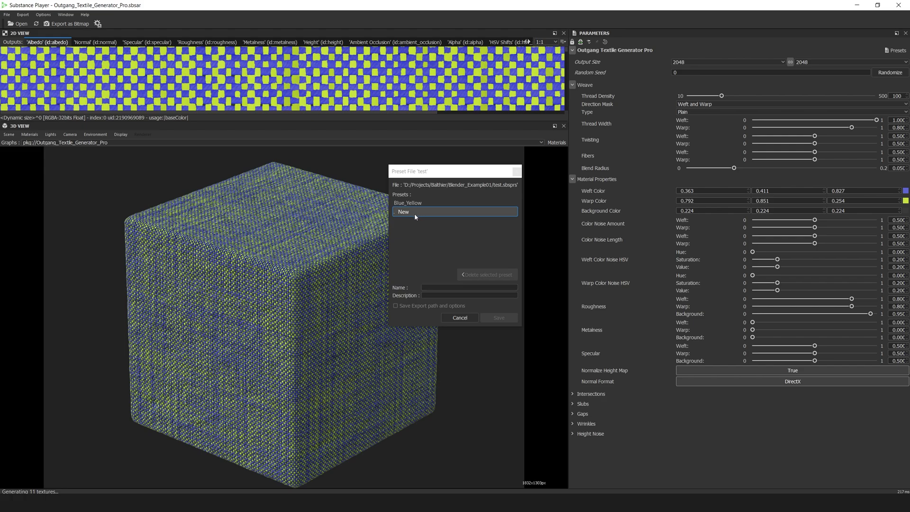
click(402, 204)
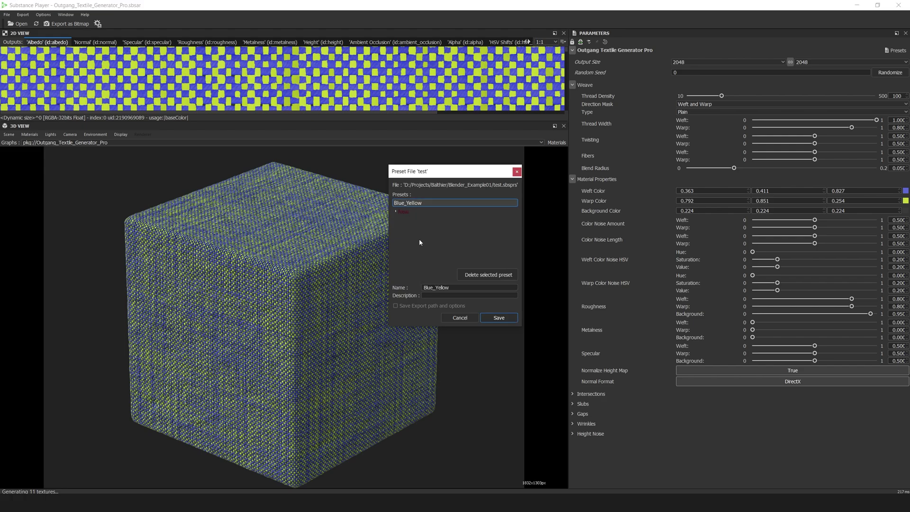
click(498, 317)
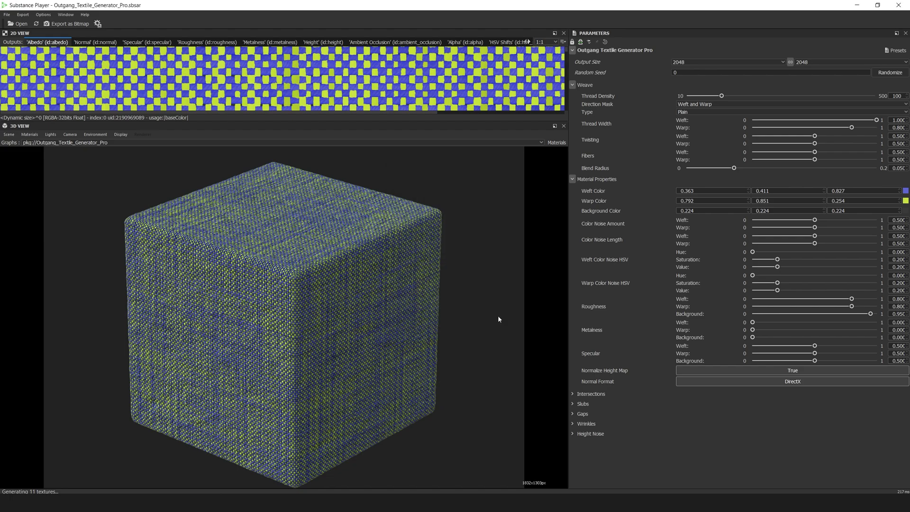
- Open the bitmap export settings, read the explanation of the base name pattern tokens, and close without exporting
click(55, 26)
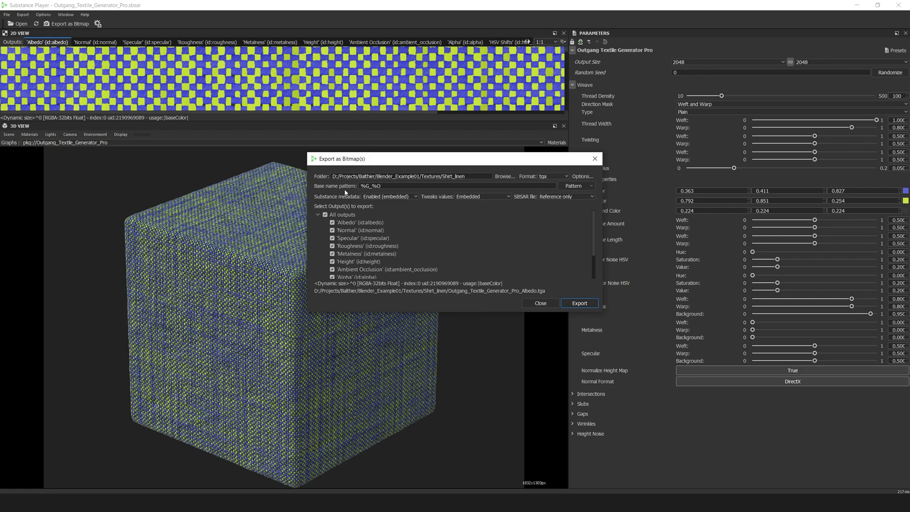
click(370, 188)
mouse_move(384, 186)
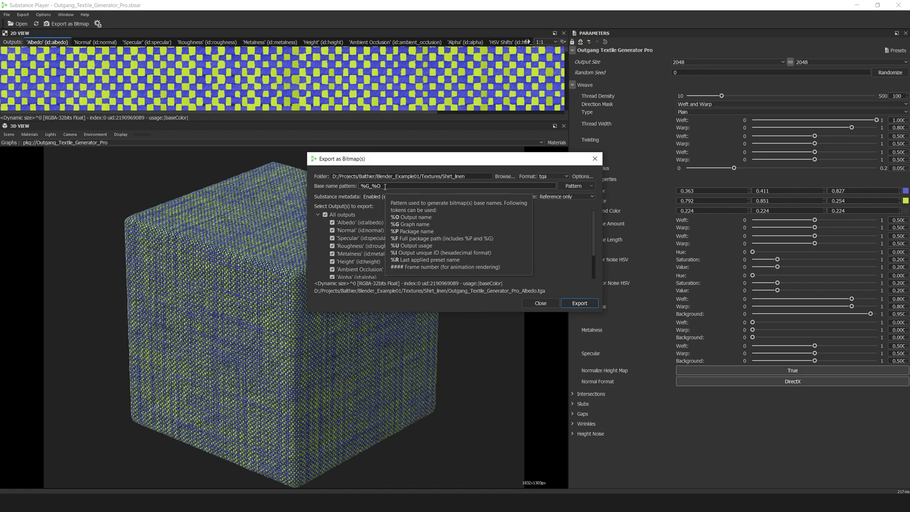
key(Escape)
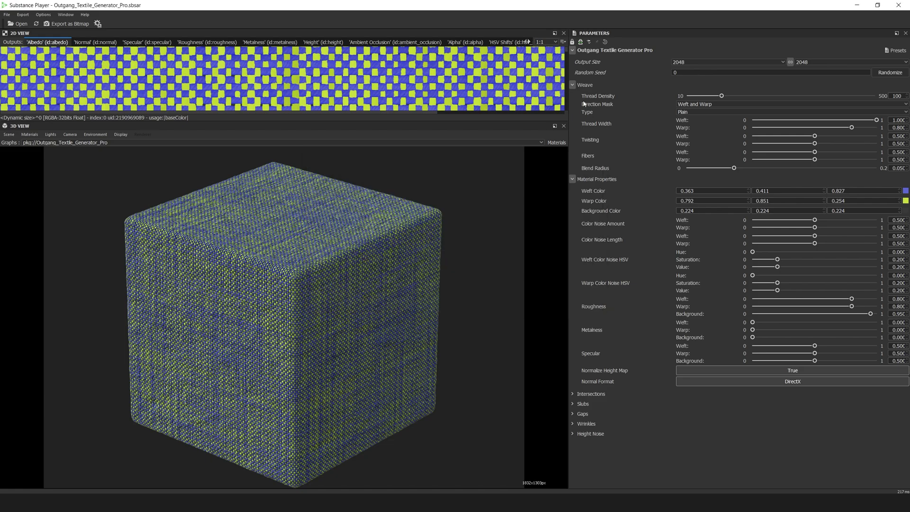
- Apply the shirt_linen preset from Balthier_Presets and check the output folder it sets for bitmap export
click(893, 51)
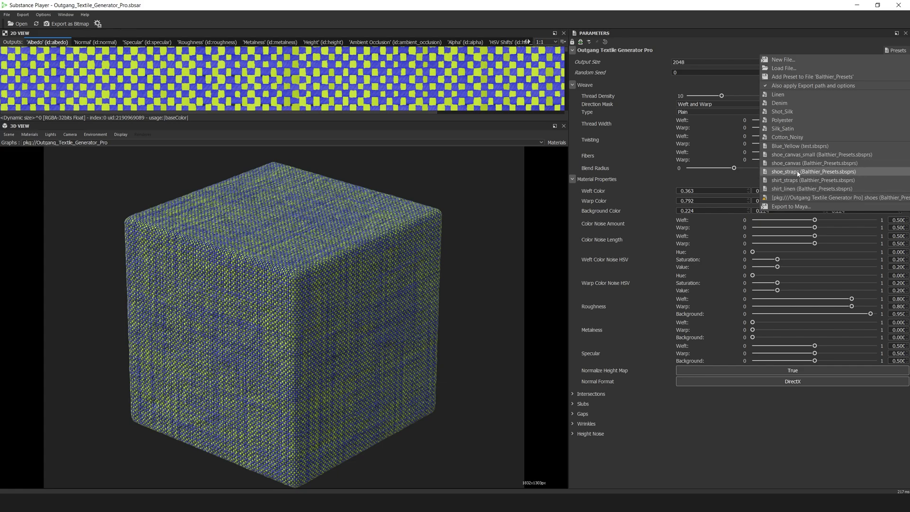
click(775, 197)
click(66, 24)
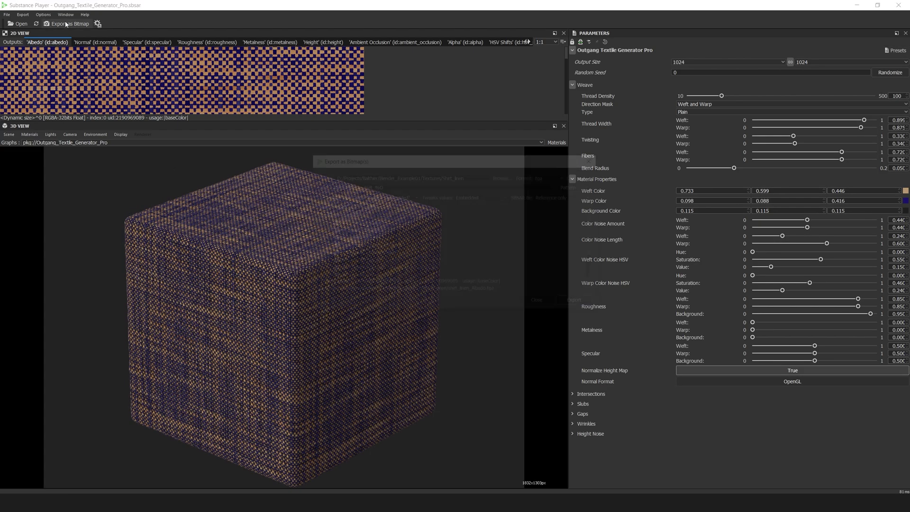
drag(467, 176, 333, 176)
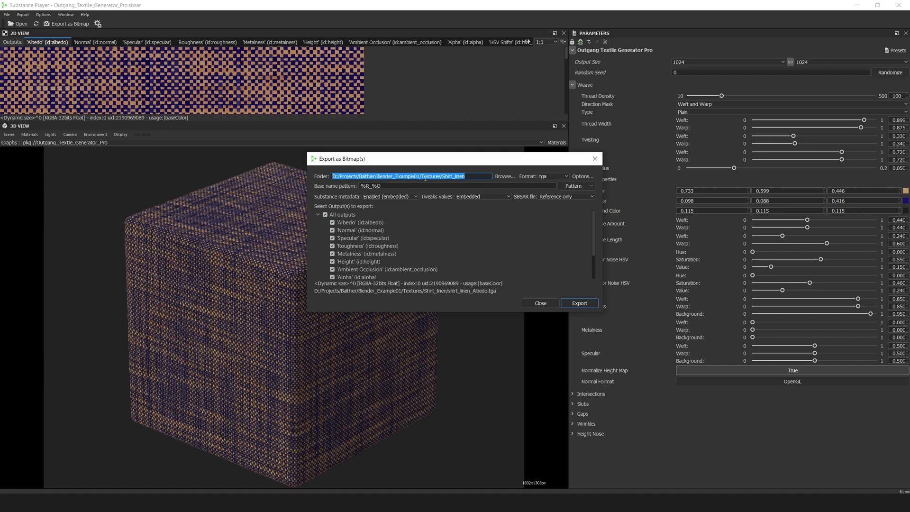
drag(465, 176, 443, 180)
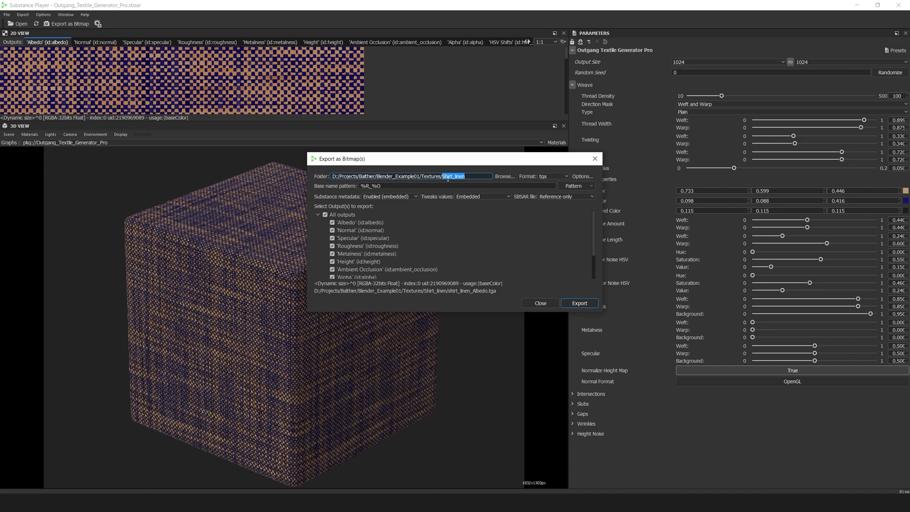
key(Escape)
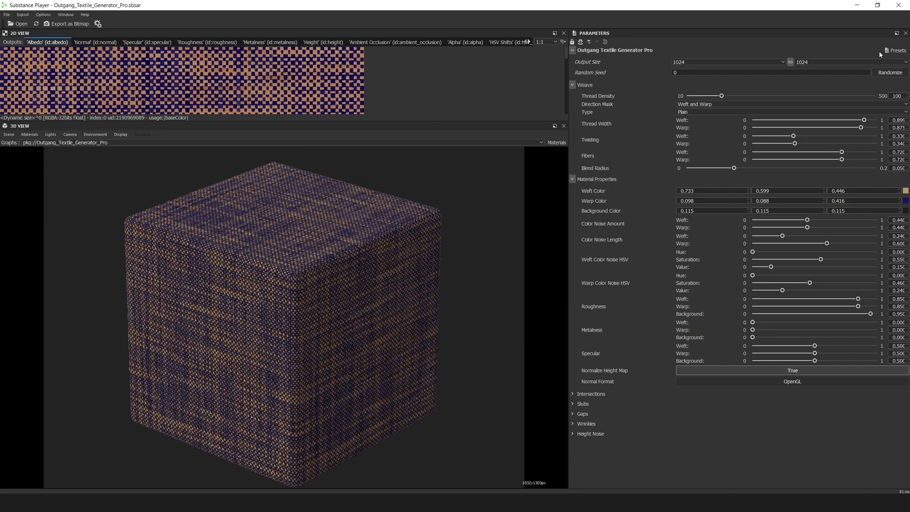
- Apply the shirt_straps preset from Balthier_Presets and check the output folder in the bitmap export settings
click(894, 50)
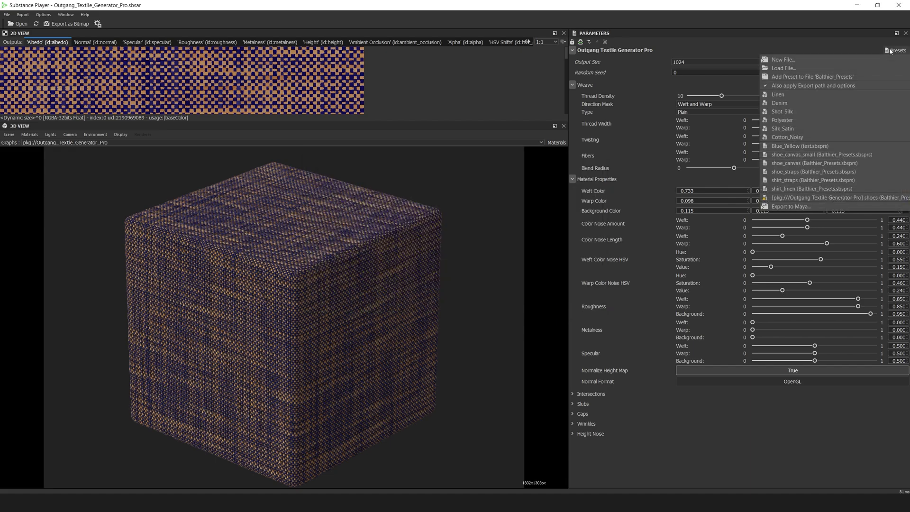
click(792, 182)
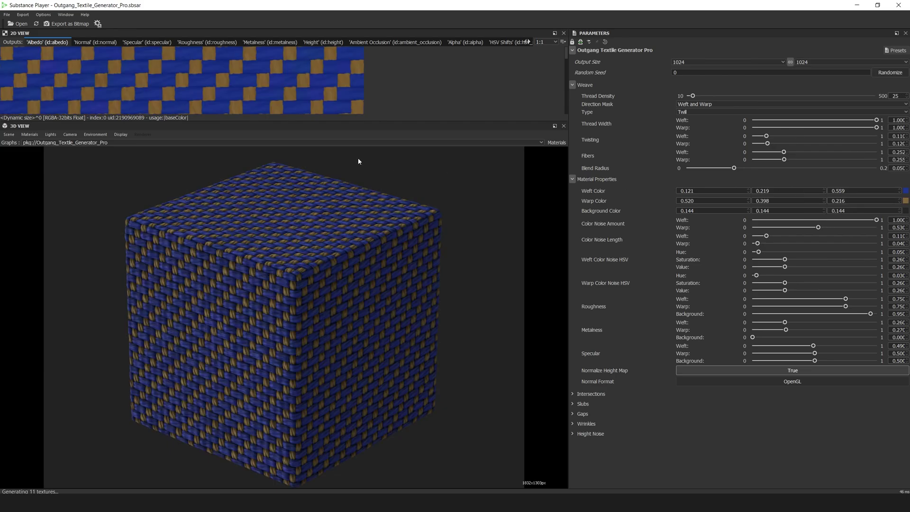
key(ctrl+e)
double_click(444, 178)
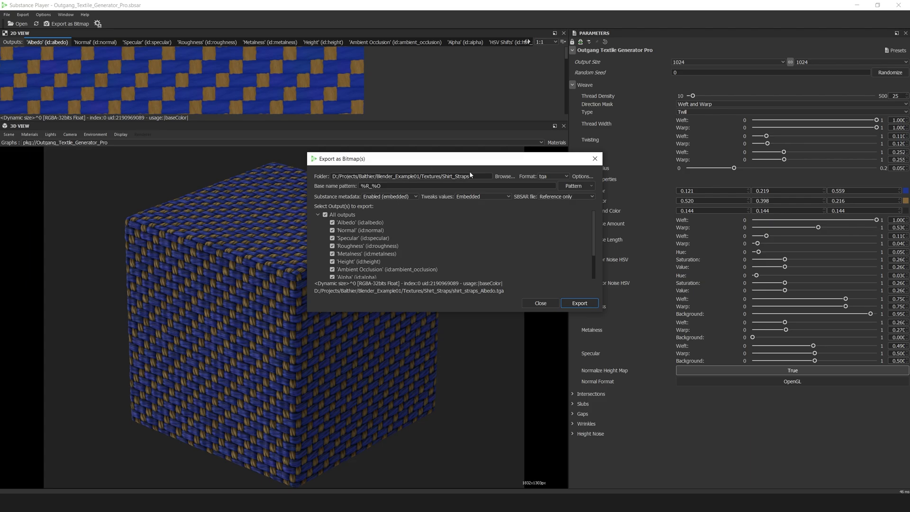
drag(469, 176, 307, 178)
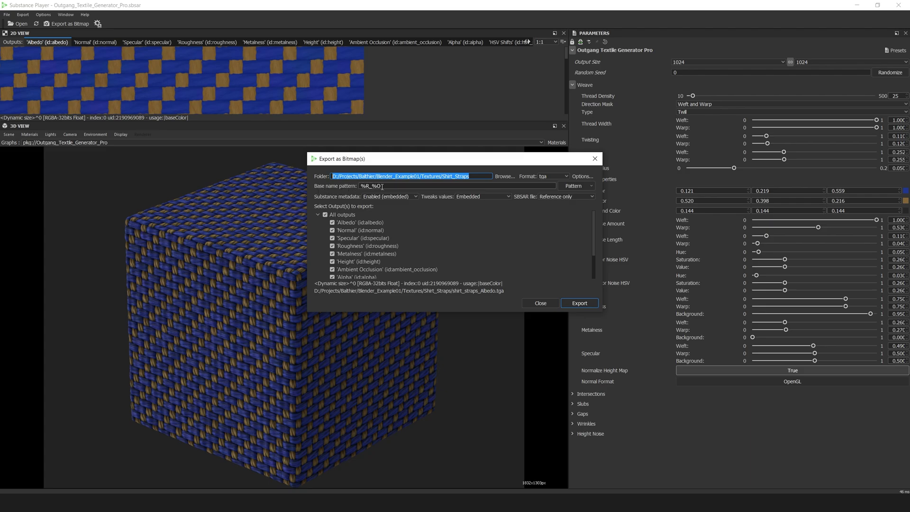
- Examine the base name pattern and the list of naming tokens available for exported bitmaps
drag(381, 185, 359, 185)
key(Right)
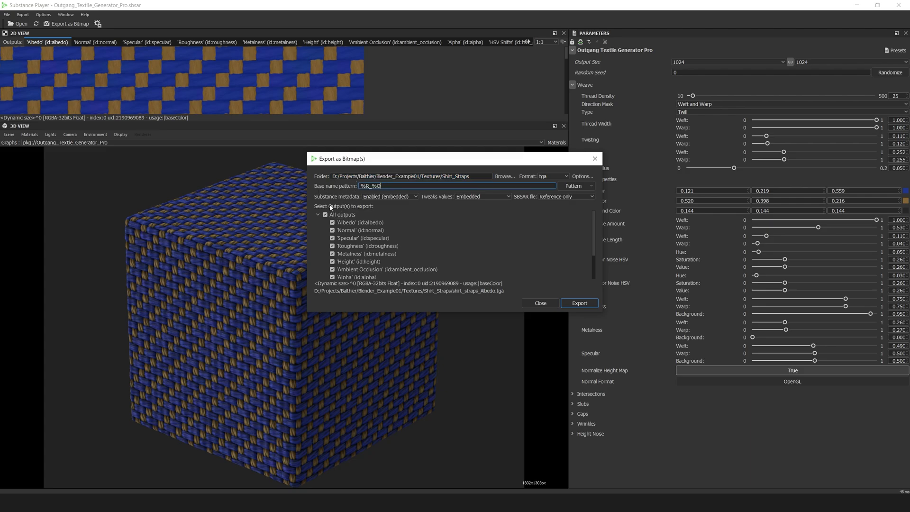
drag(364, 187, 380, 186)
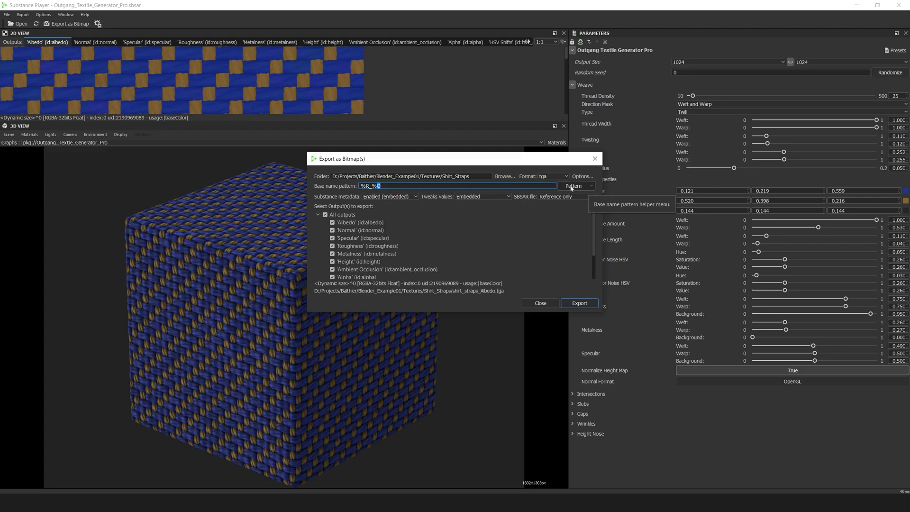
click(588, 186)
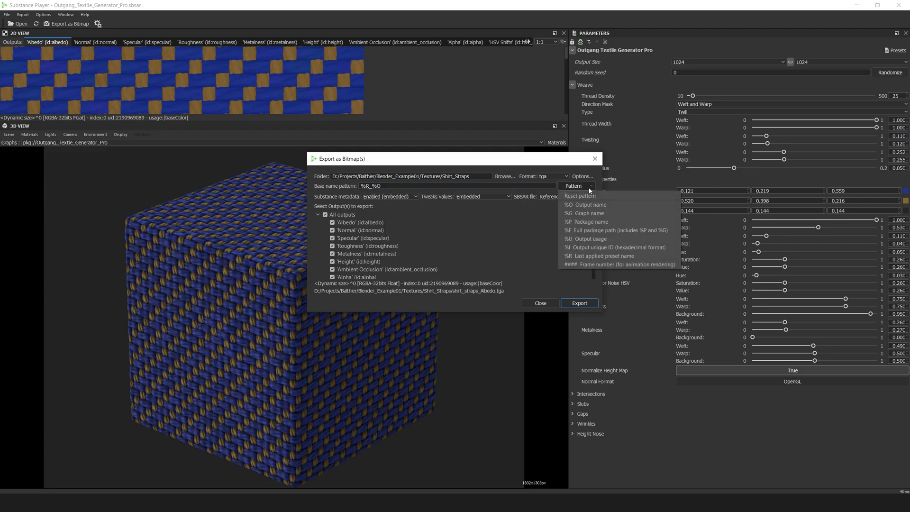
click(488, 165)
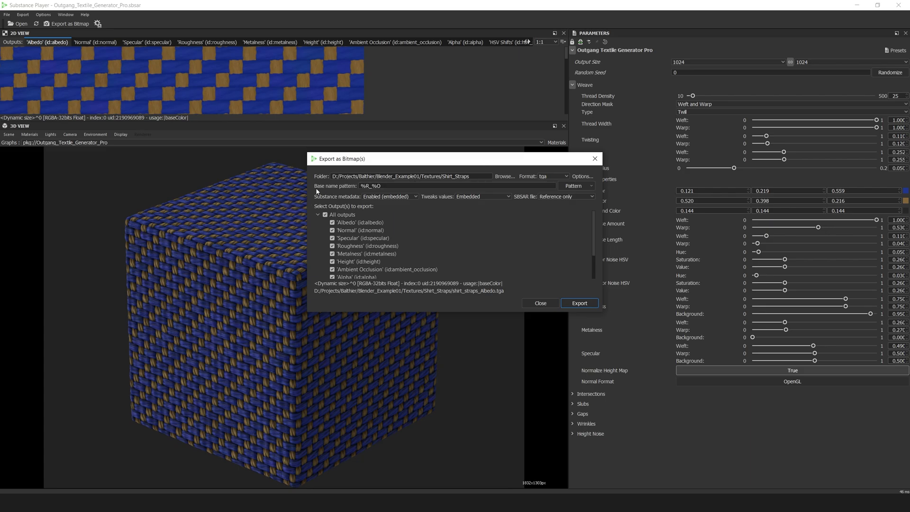
- Change the bitmap export base name pattern to %G_%O so files are named after the graph and output
drag(369, 187, 365, 187)
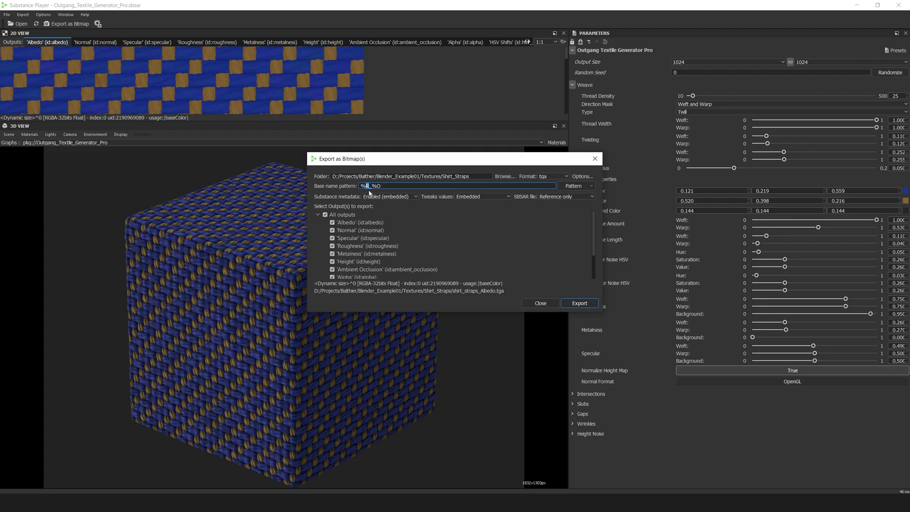
text(G)
drag(382, 187, 359, 186)
click(531, 294)
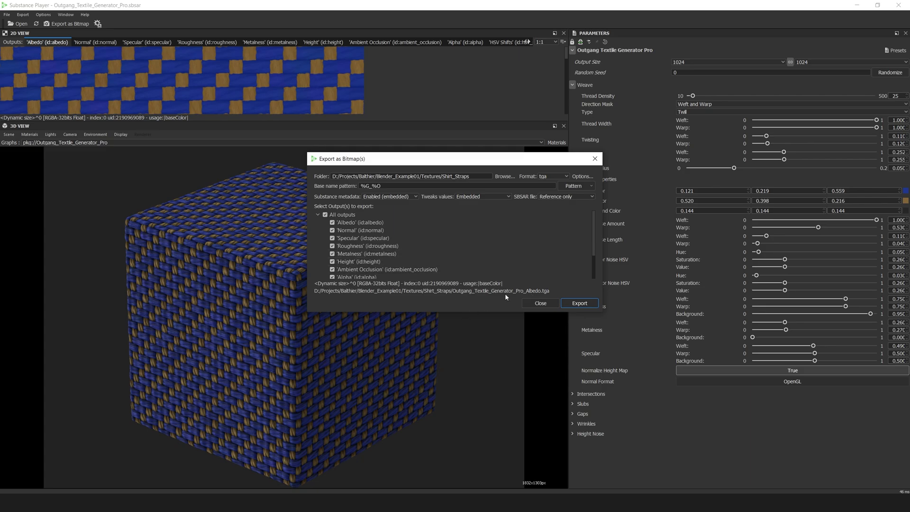
- Set the base name pattern back to %R_%O so exported files use the last applied preset name
click(394, 187)
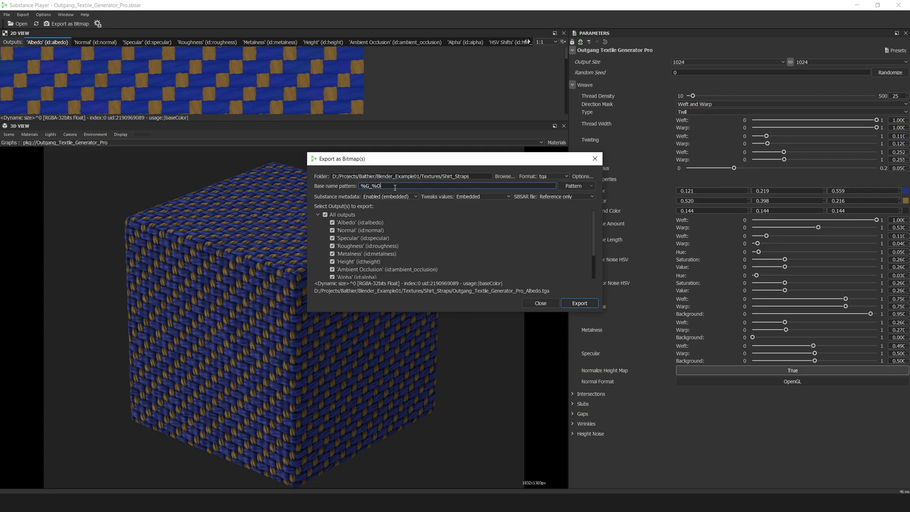
click(360, 186)
key(shift+Right)
text(R)
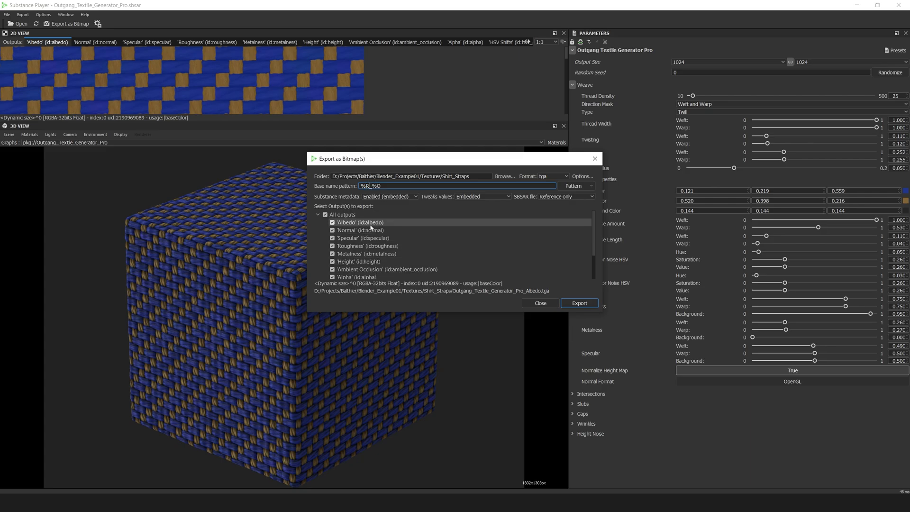
click(371, 227)
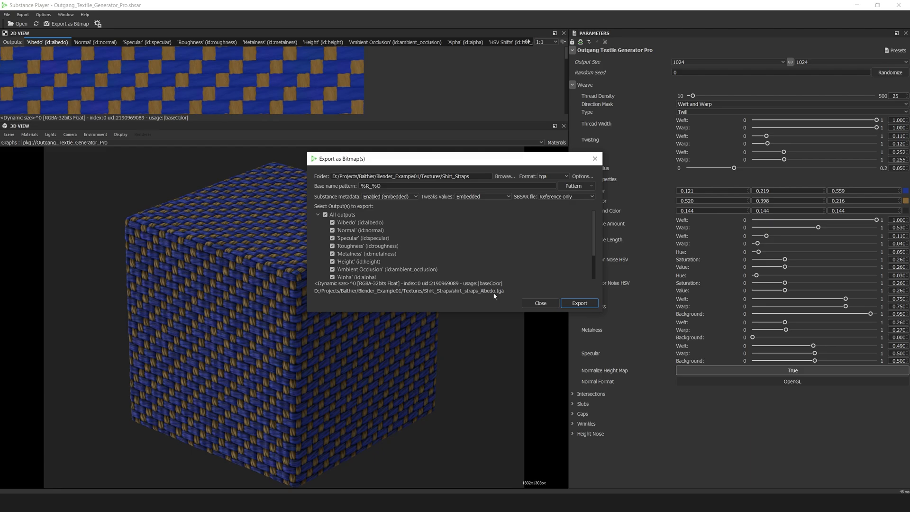
key(Return)
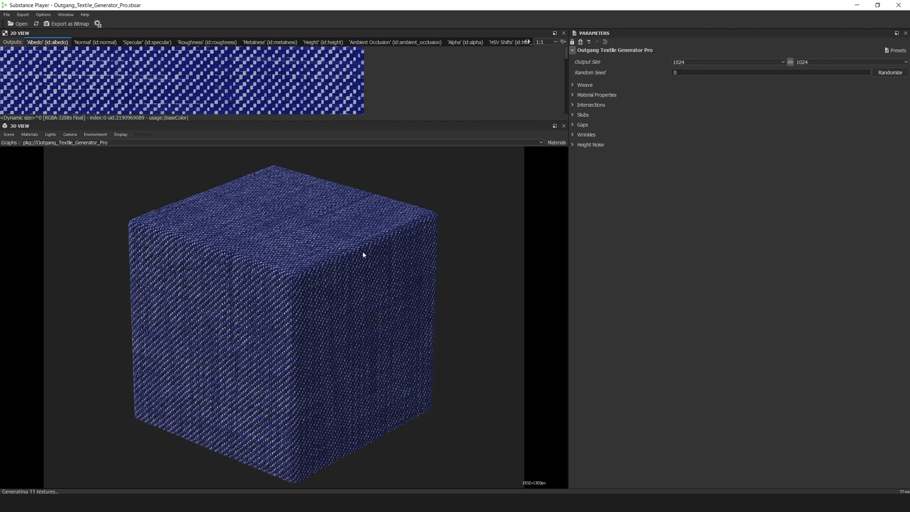
- Save the current settings to a new preset file named bob_presets, with the preset name linen_generic
click(895, 50)
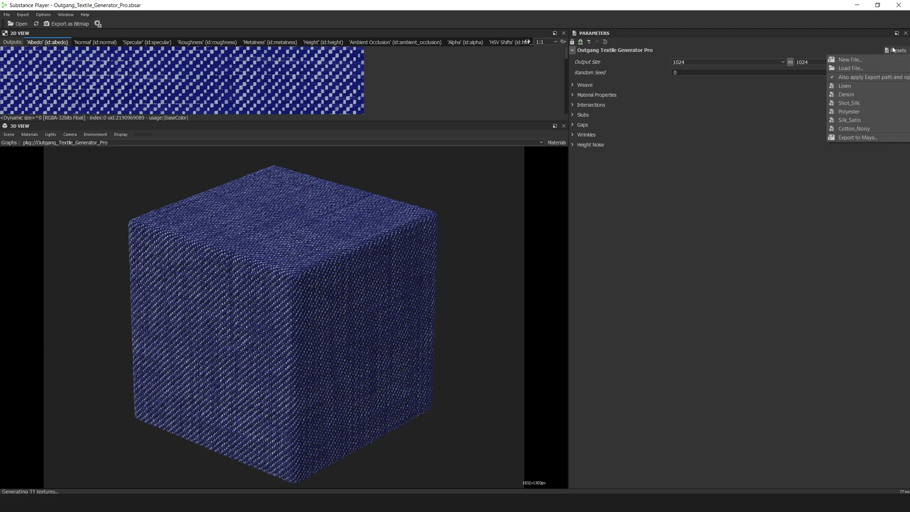
click(849, 60)
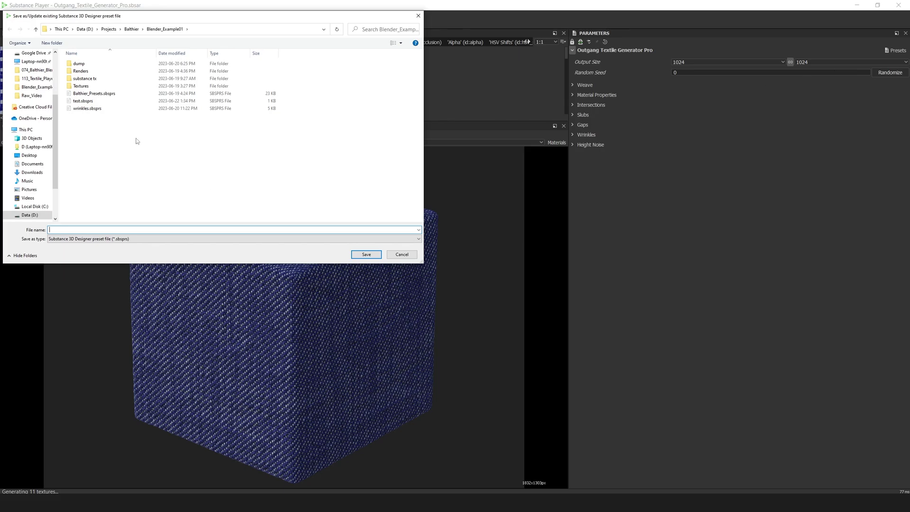
text(bob_presets)
click(364, 257)
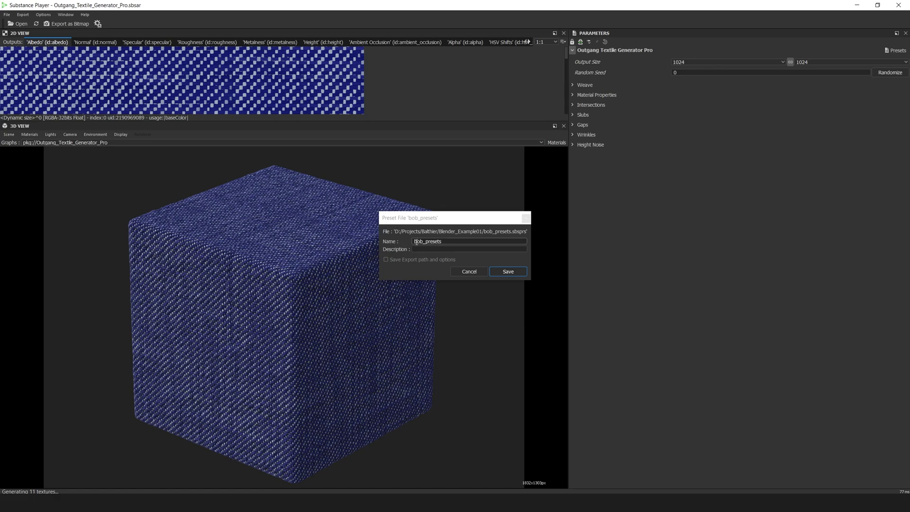
text(linen_ge)
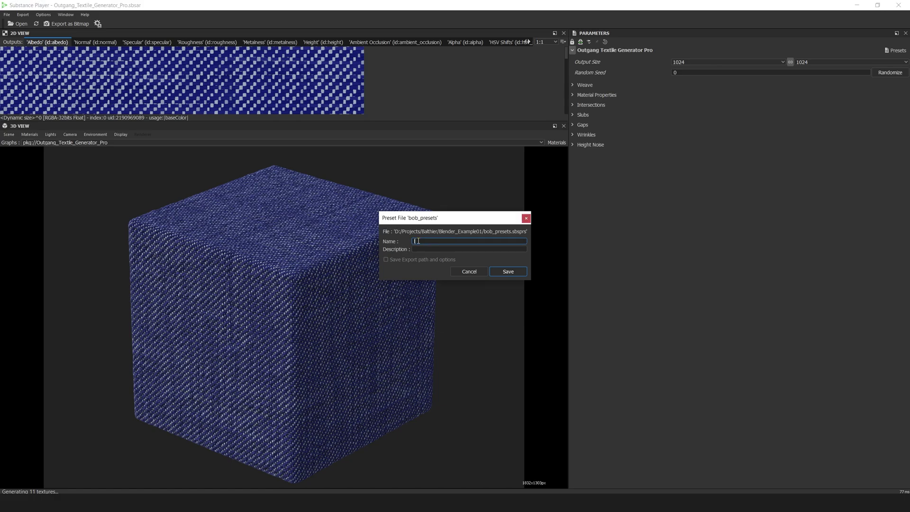
text(neric)
click(508, 274)
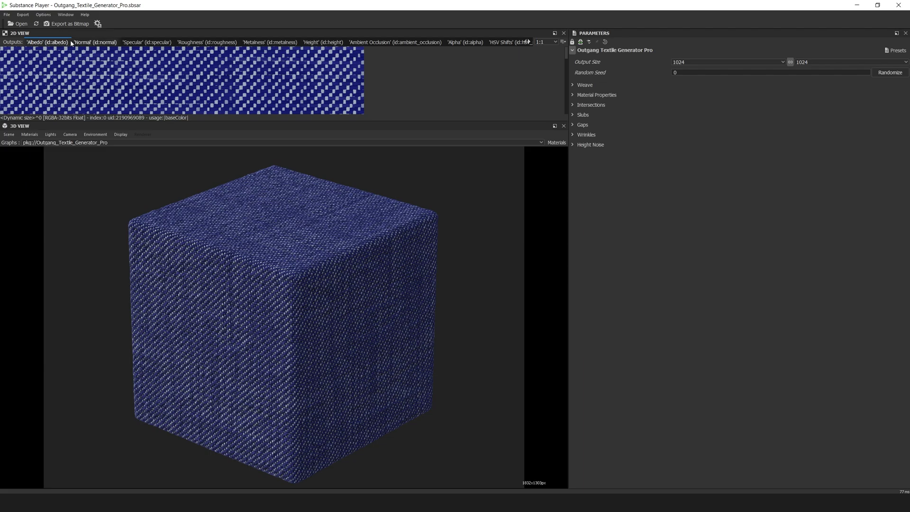
- Create a linen_generic folder inside the project's Textures directory and choose it as the bitmap export folder
click(66, 23)
click(504, 176)
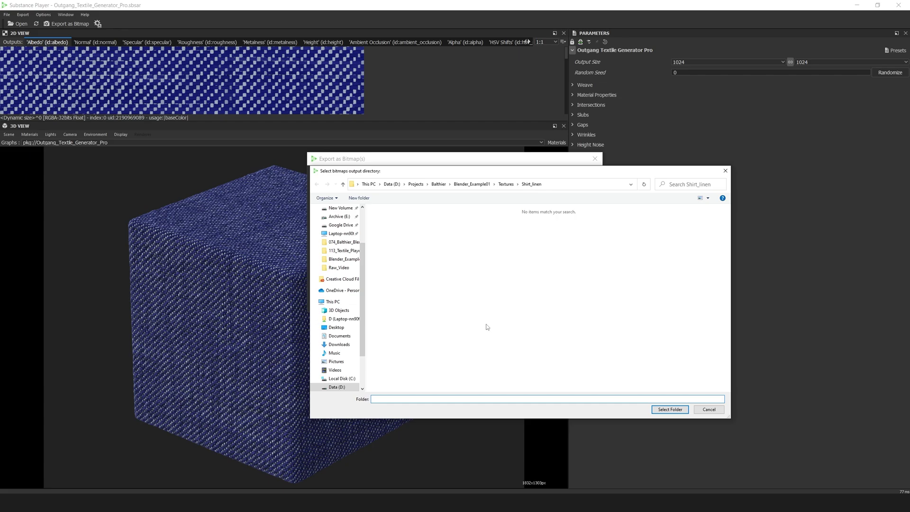
click(505, 184)
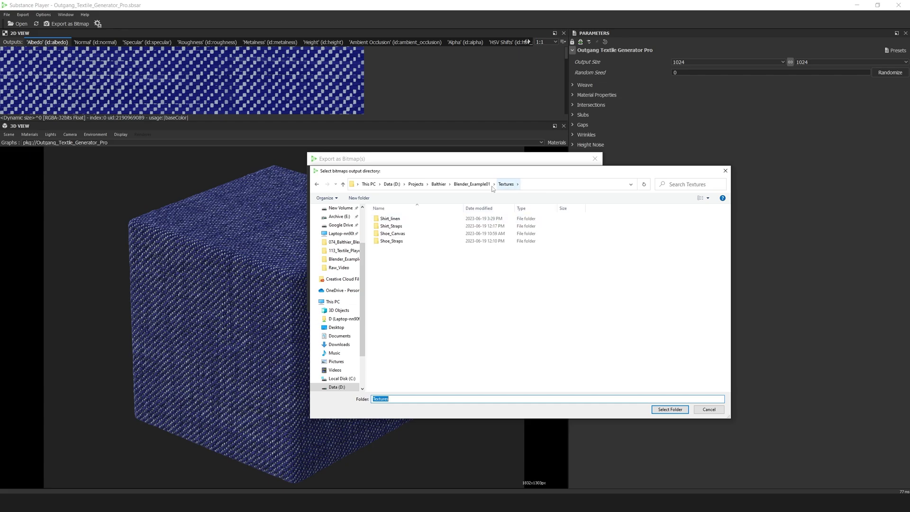
right_click(436, 308)
mouse_move(497, 423)
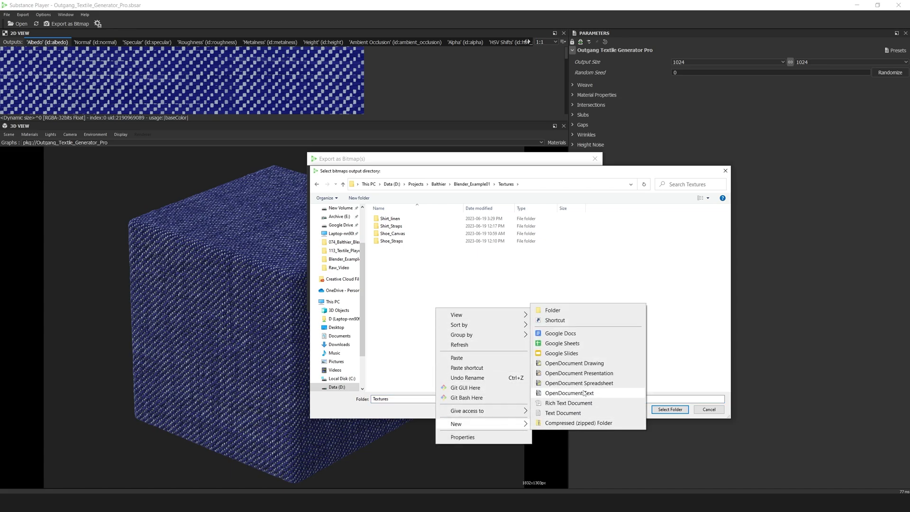
click(579, 310)
text(li)
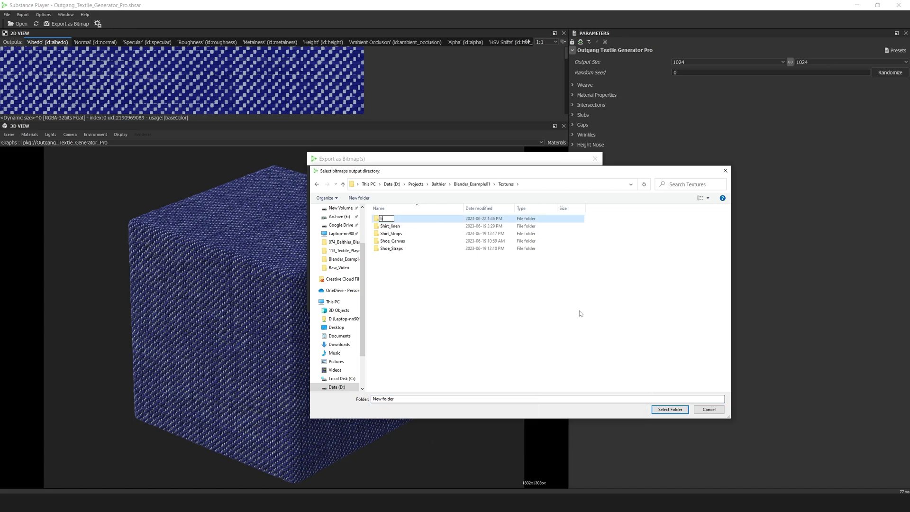
text(nen_generic)
key(Return)
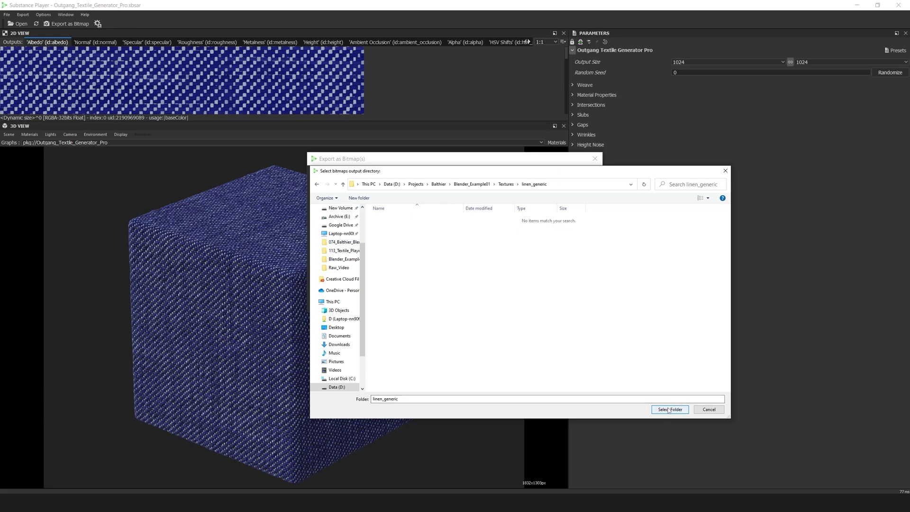
click(669, 409)
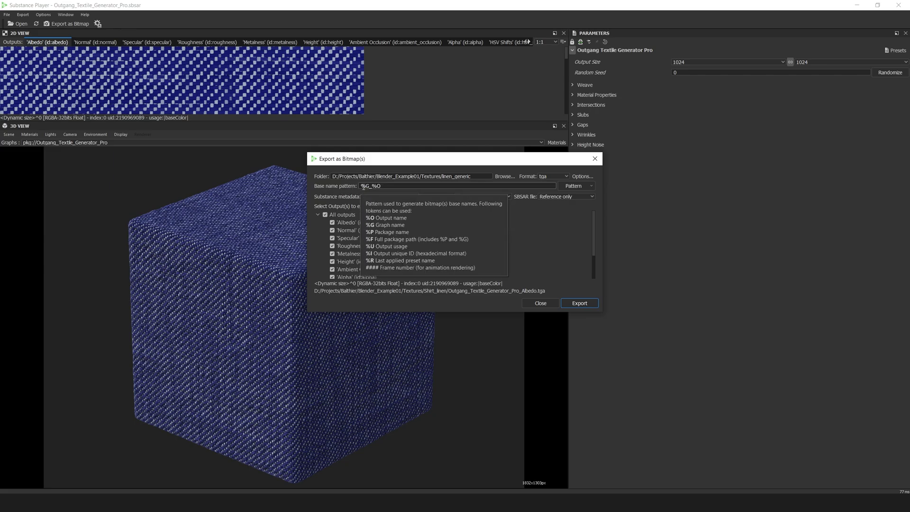
- Set the bitmap export base name pattern to %R_%O and close the export settings without exporting
click(368, 186)
key(BackSpace)
text(R)
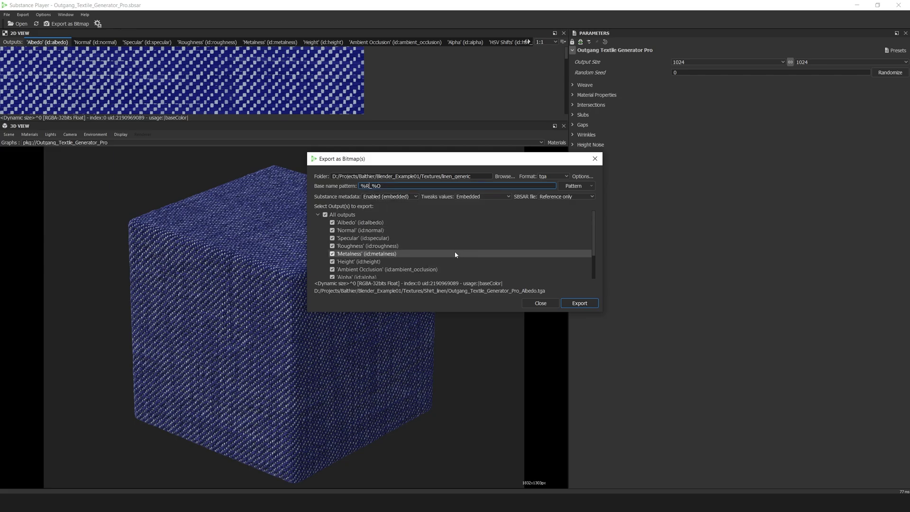
click(550, 305)
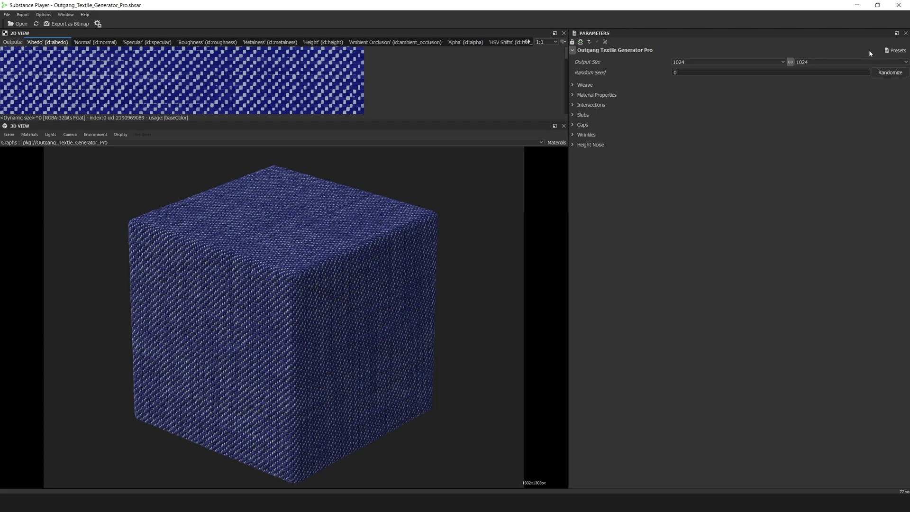
- Overwrite the linen_generic preset in the bob_presets file with the current settings, including the export path and options
click(895, 51)
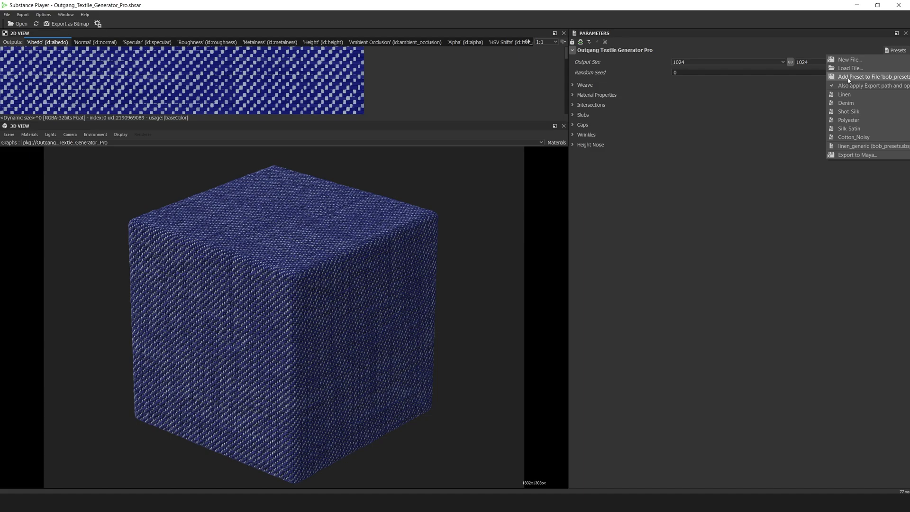
click(848, 77)
click(407, 203)
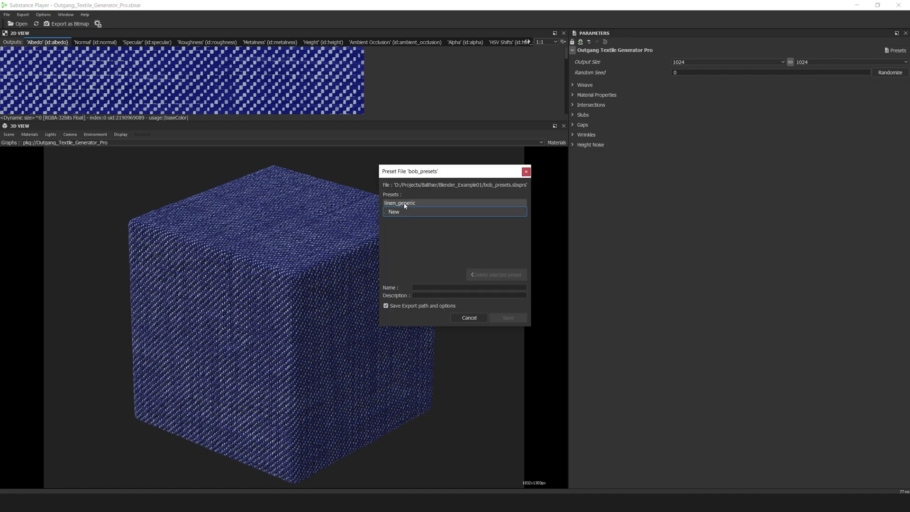
click(386, 306)
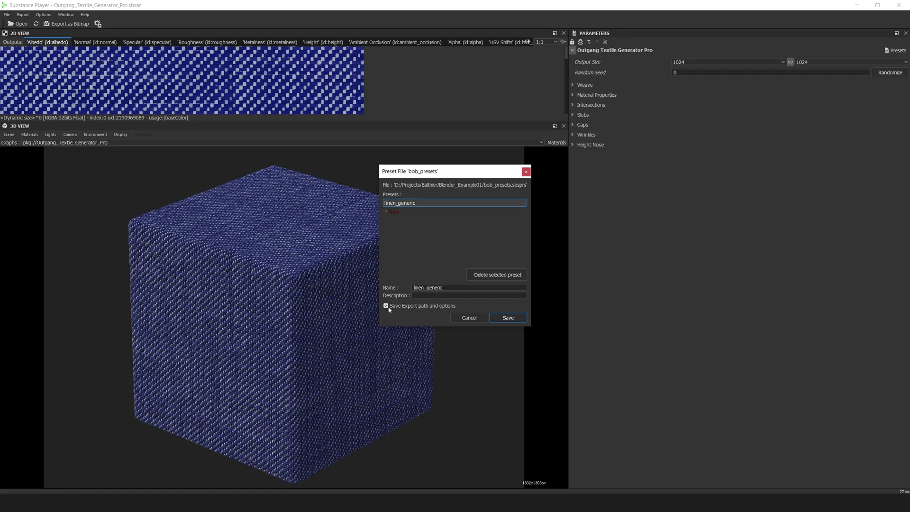
click(505, 316)
- Switch the material to the Denim preset and back to the linen_generic preset from bob_presets
click(894, 50)
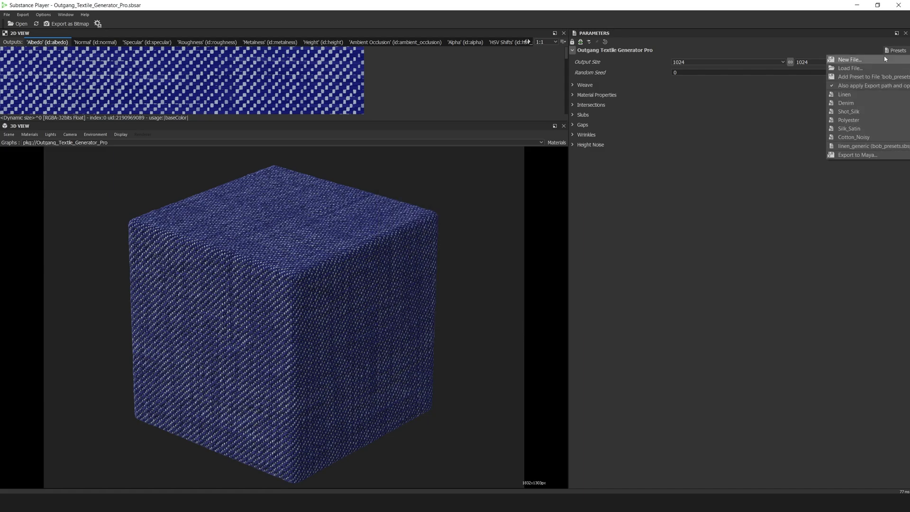
click(848, 103)
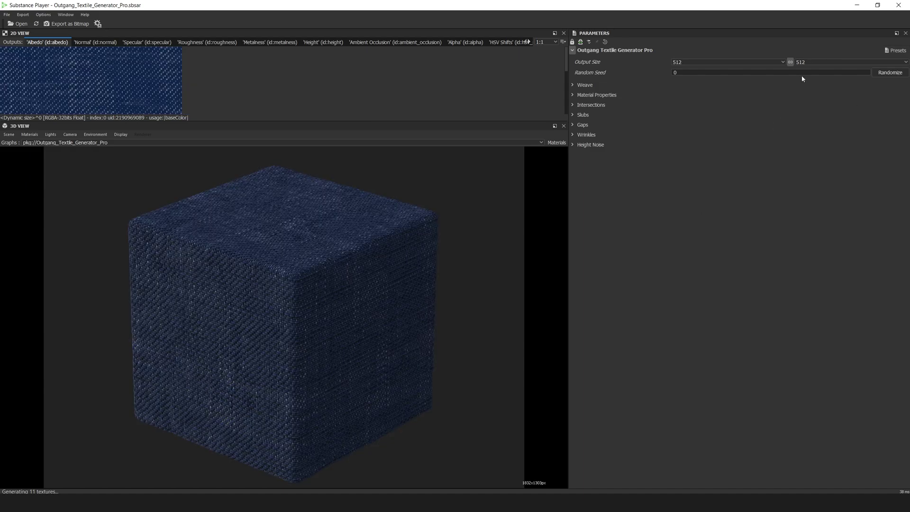
click(894, 50)
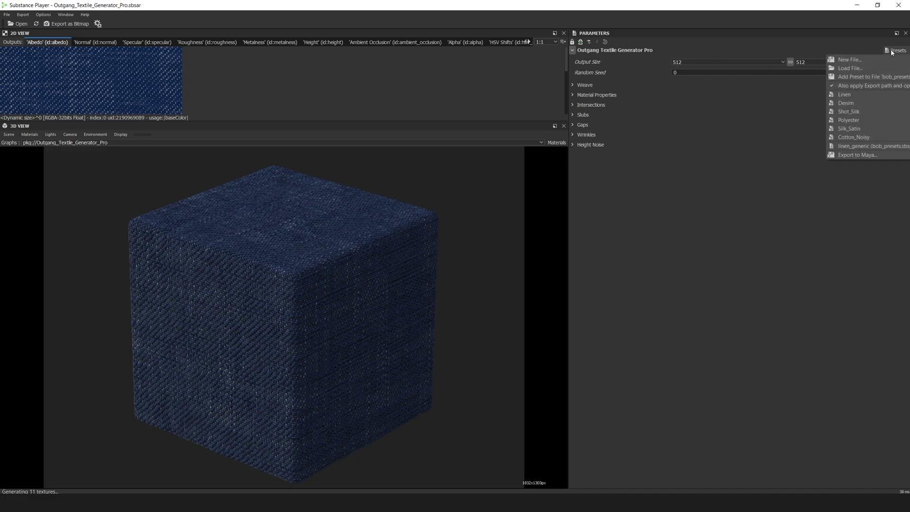
click(844, 147)
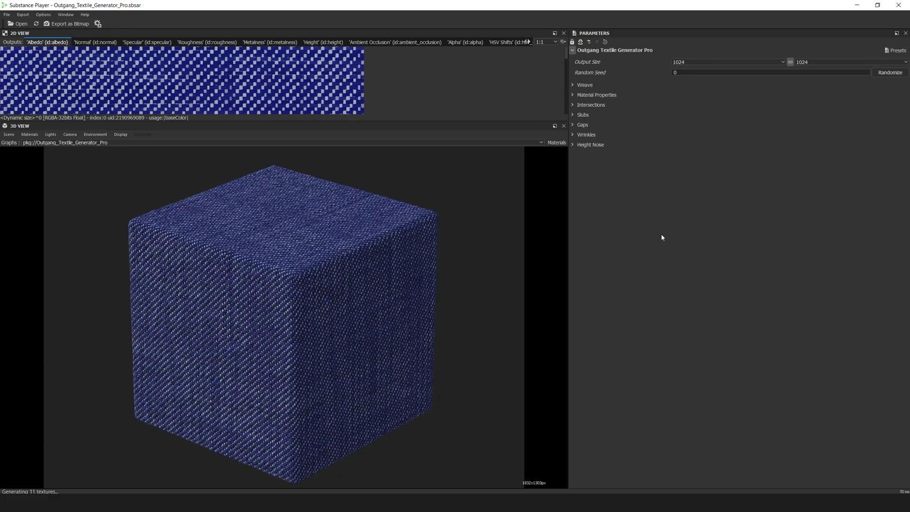
- Change the weft color in the material properties to a muted grey-blue of about 0.374, 0.381, 0.441
click(577, 86)
click(573, 179)
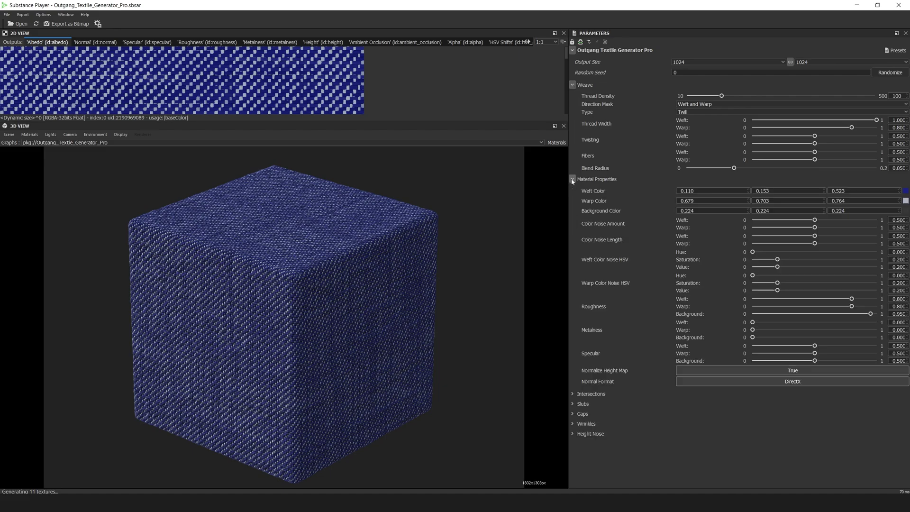
click(905, 190)
click(461, 275)
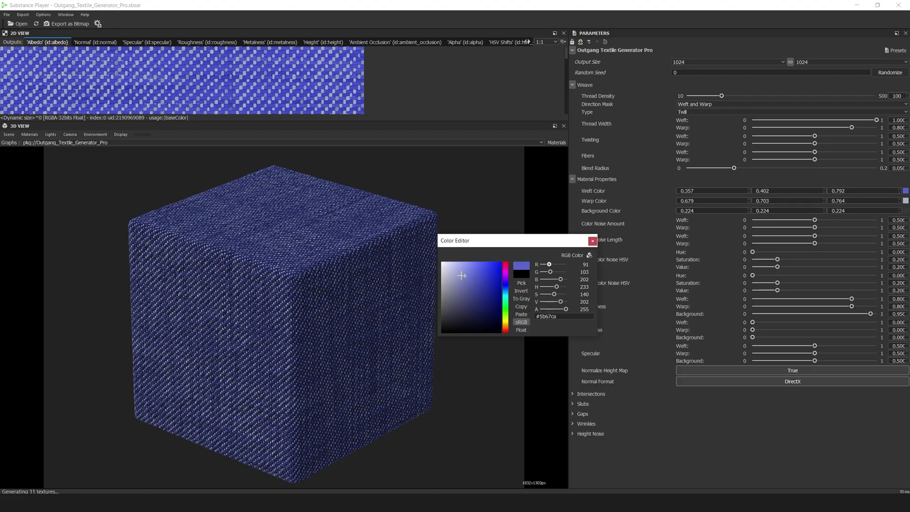
drag(461, 275, 451, 298)
click(589, 240)
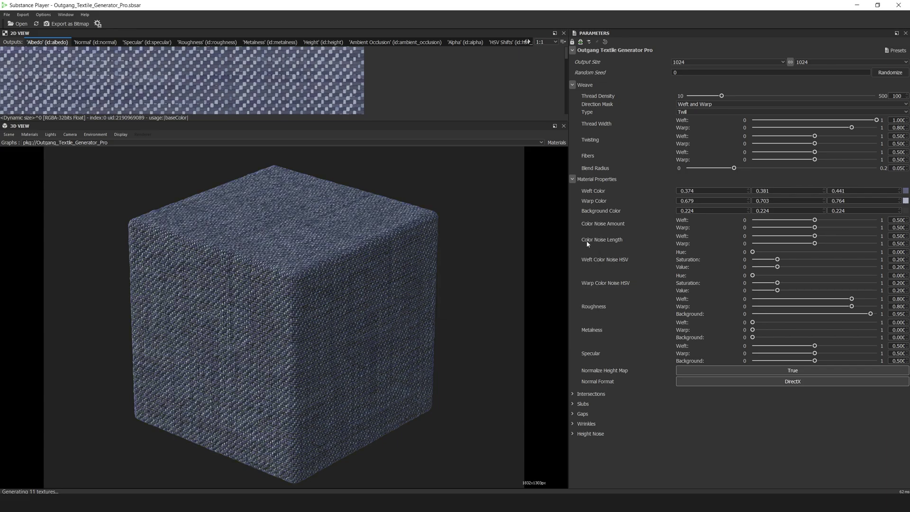
- Export all outputs as TGA bitmaps to the linen_generic folder using the %R_%O name pattern
click(68, 24)
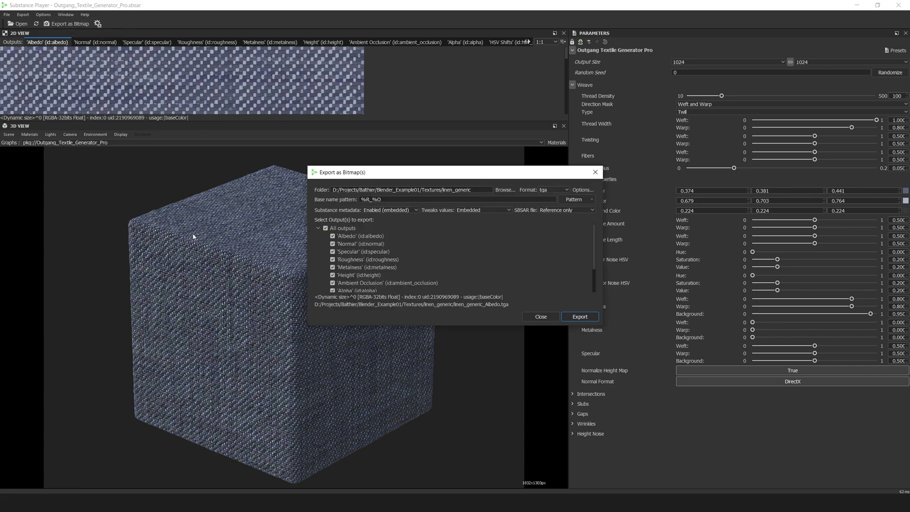
click(587, 319)
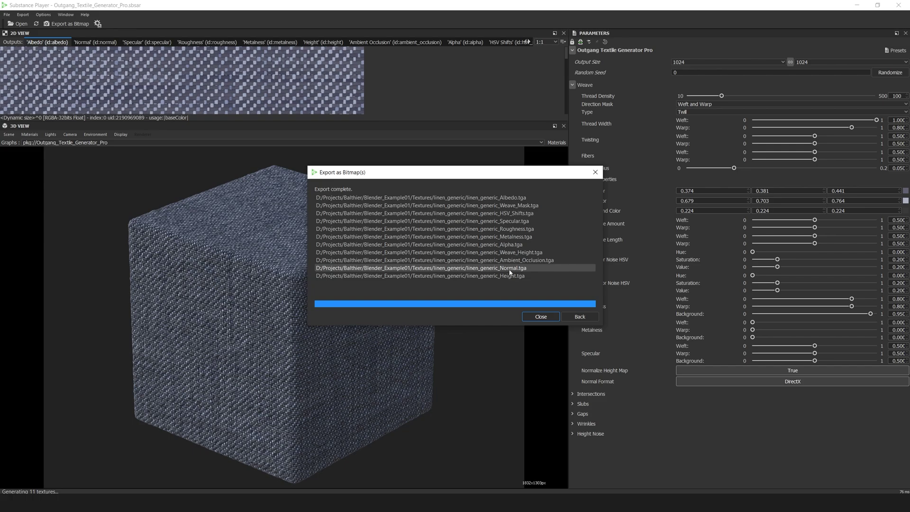
click(540, 317)
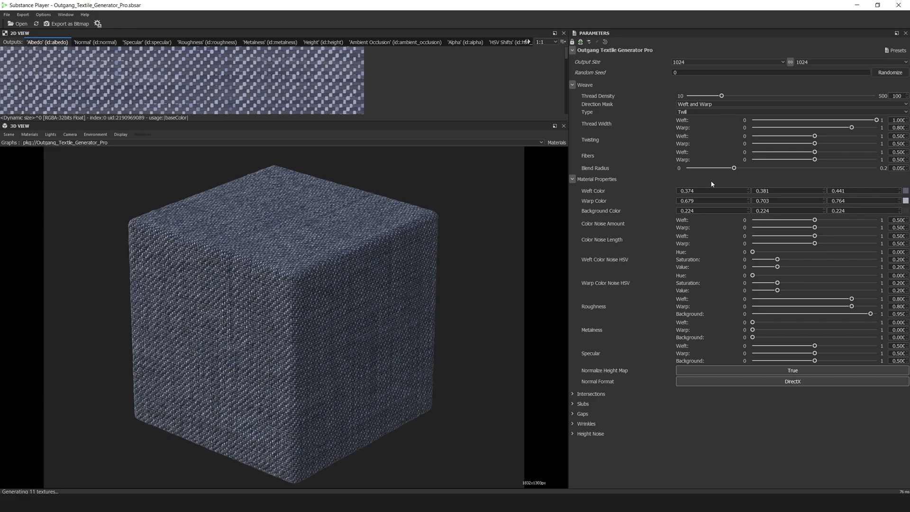
click(7, 15)
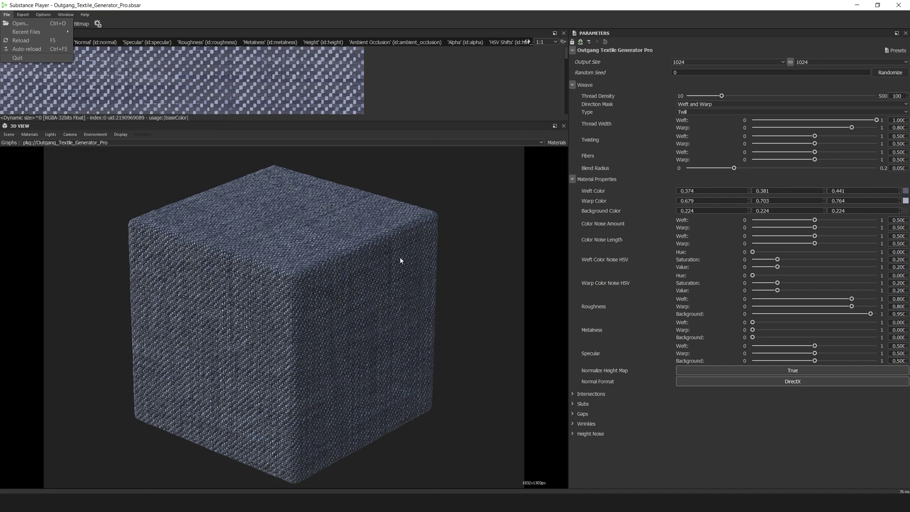
click(834, 17)
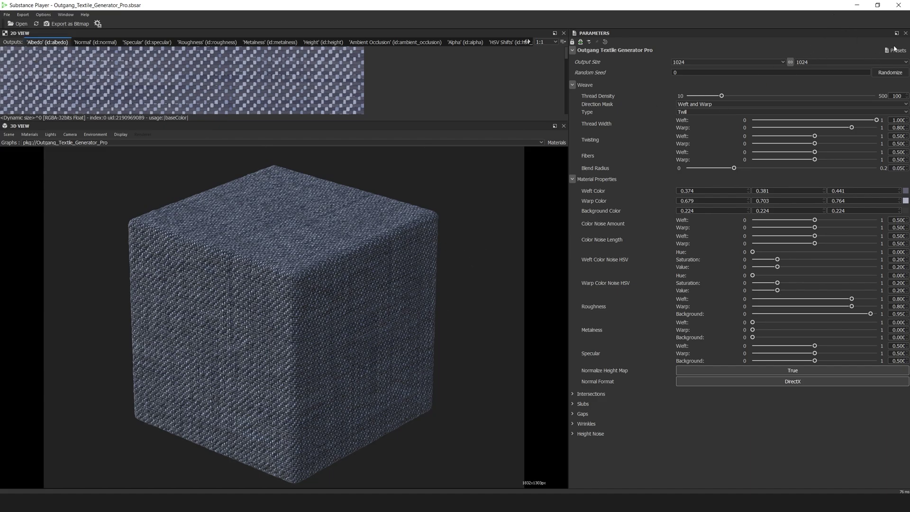
- Update the linen_generic preset in bob_presets with the new weft color, keeping the export path and options saved
click(891, 50)
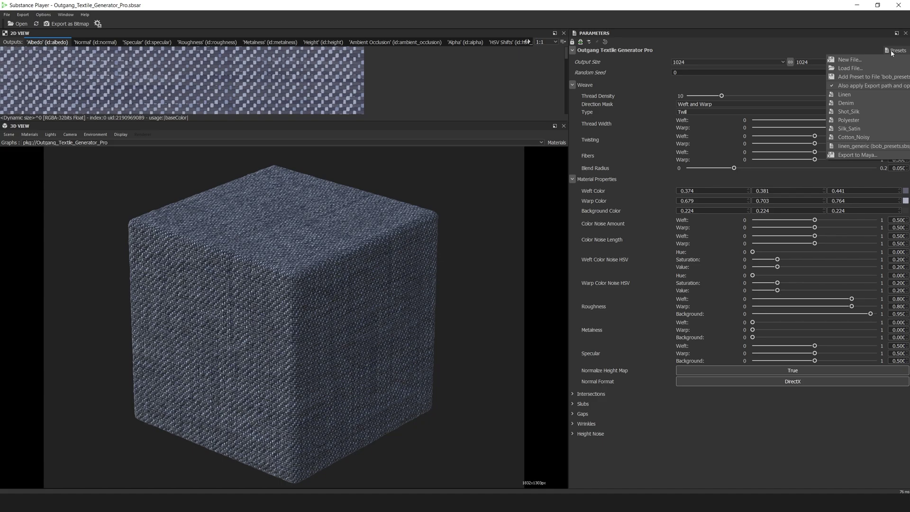
click(855, 80)
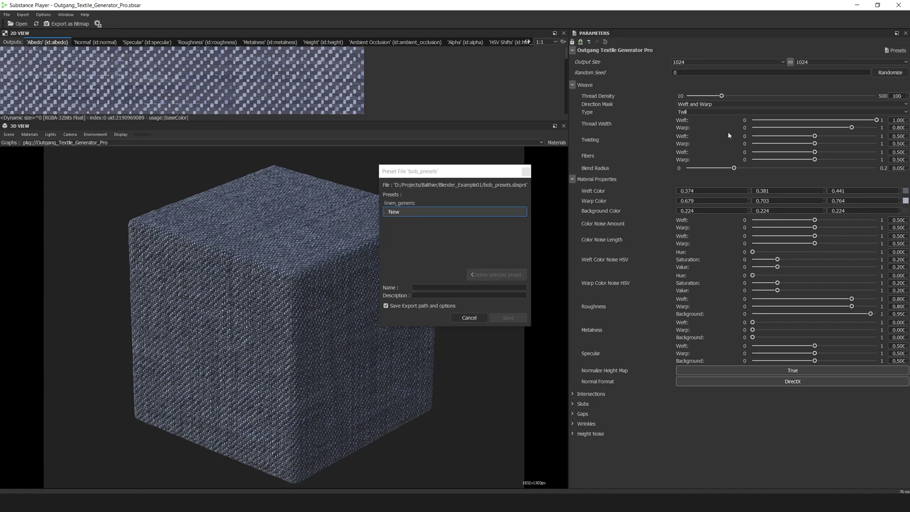
click(408, 203)
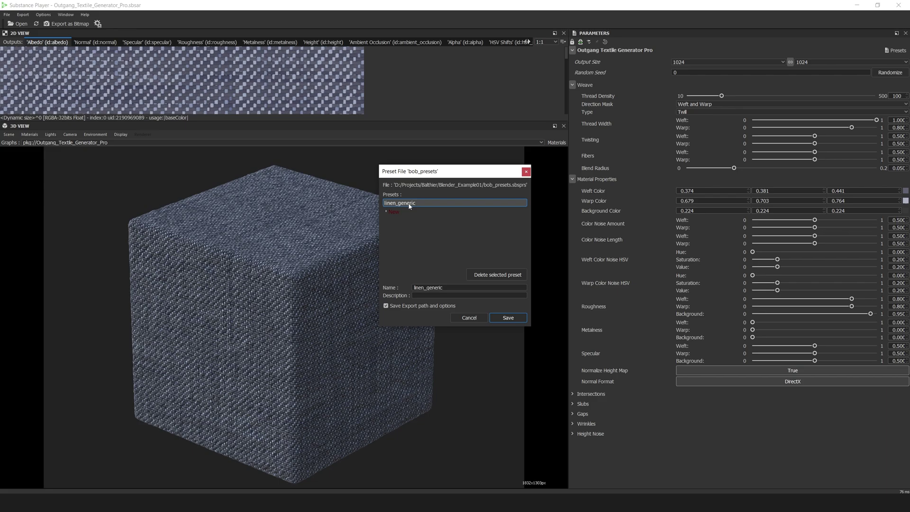
key(Return)
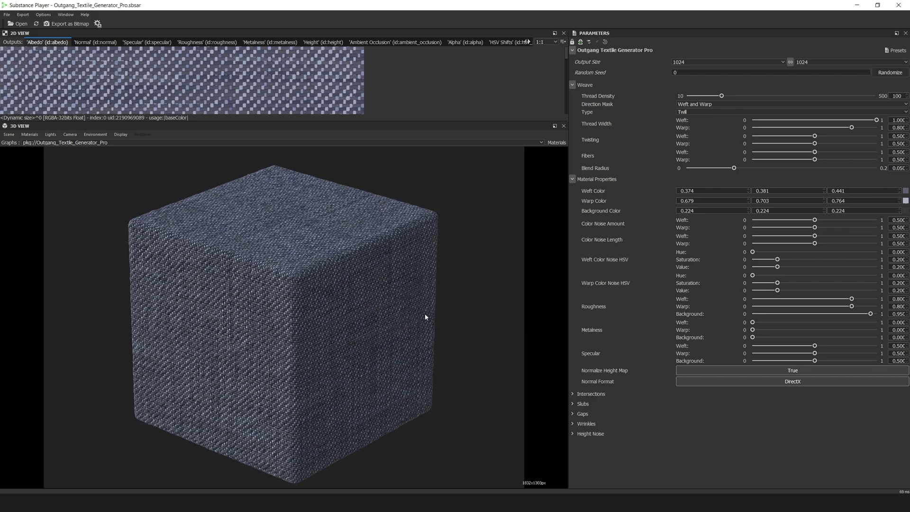